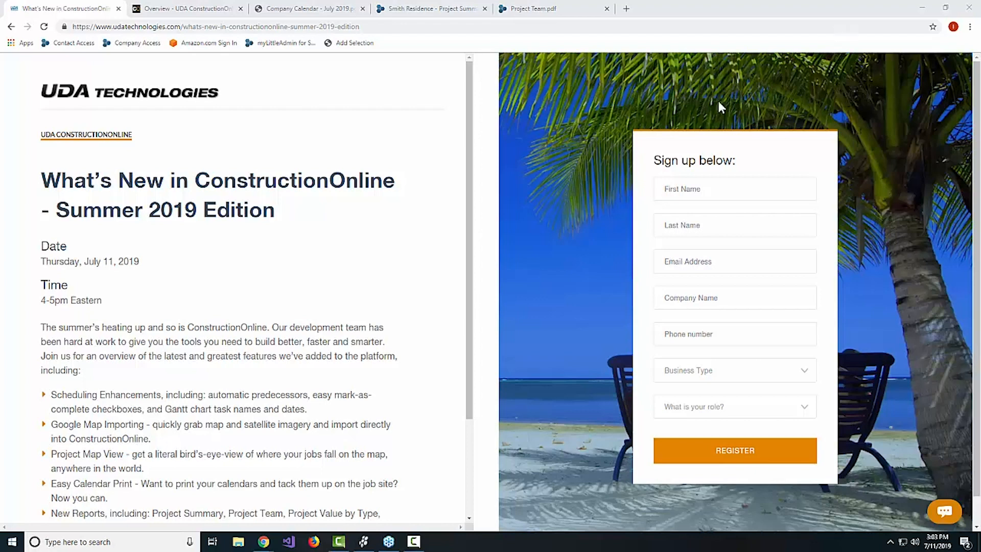
Open the schedule of Summit at Smiths Square - Phase 2, show the Foundation Inspection task in the Gantt chart and move the floating toolbar aside
{"action": "left_click", "coordinate": [196, 8]}
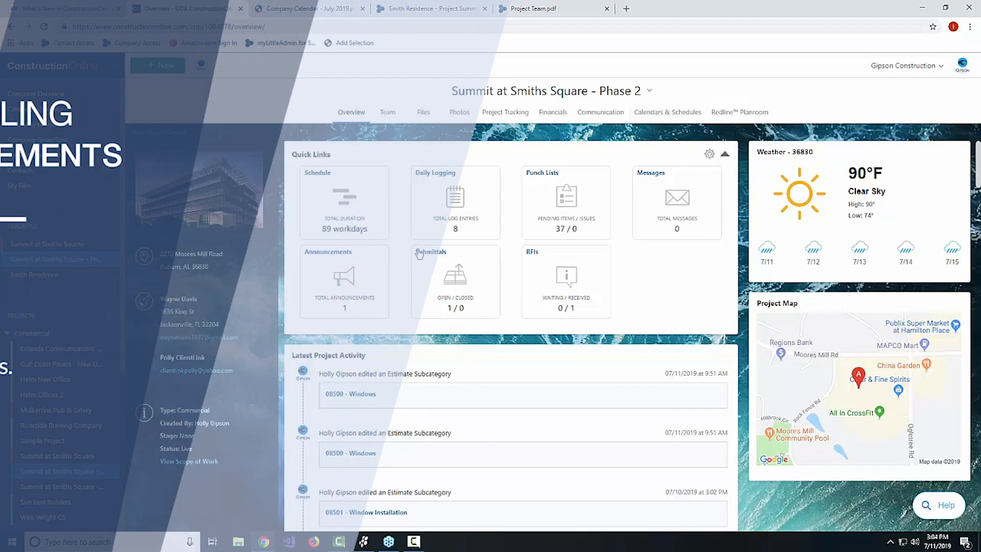
{"action": "left_click", "coordinate": [352, 214]}
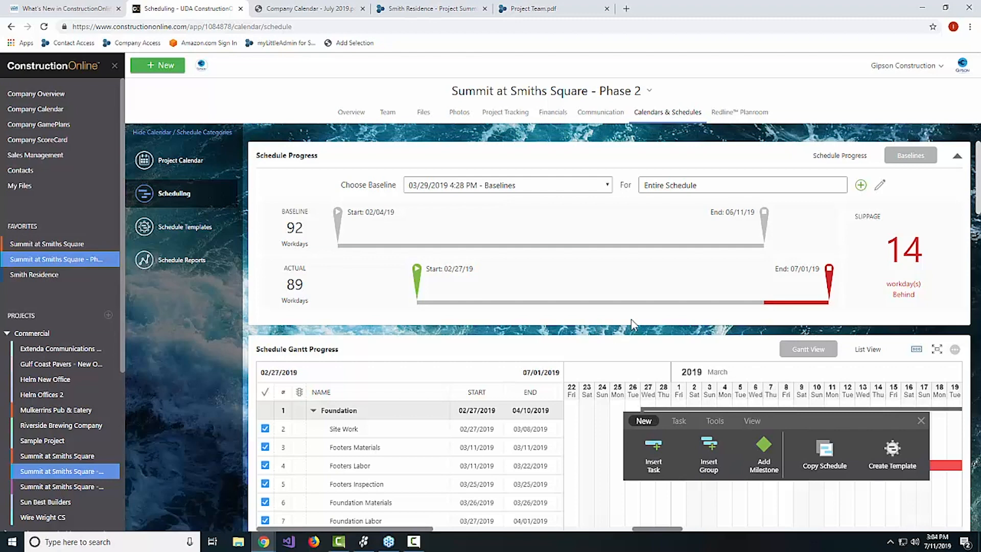
{"action": "scroll", "coordinate": [586, 321], "scroll_direction": "down", "scroll_amount": 3}
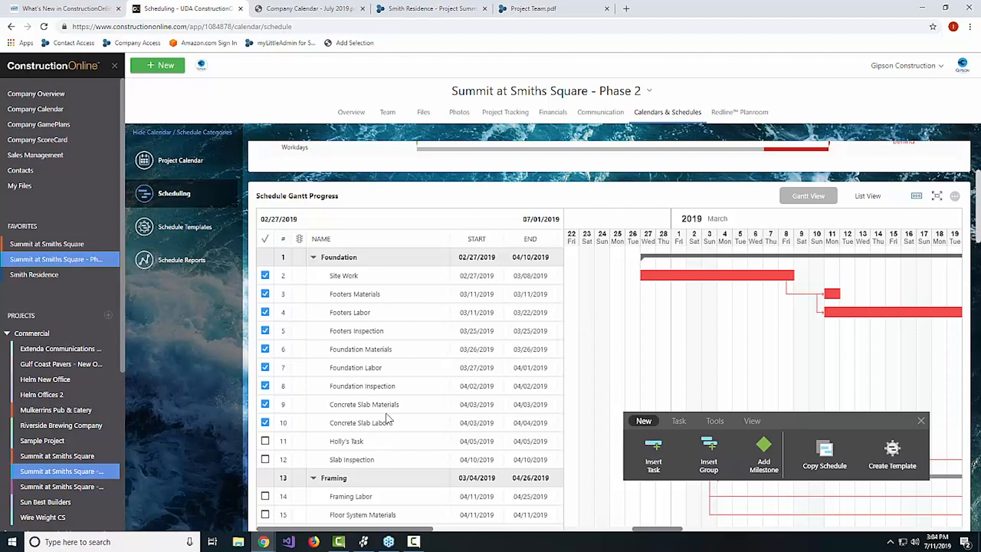
{"action": "left_click", "coordinate": [342, 384]}
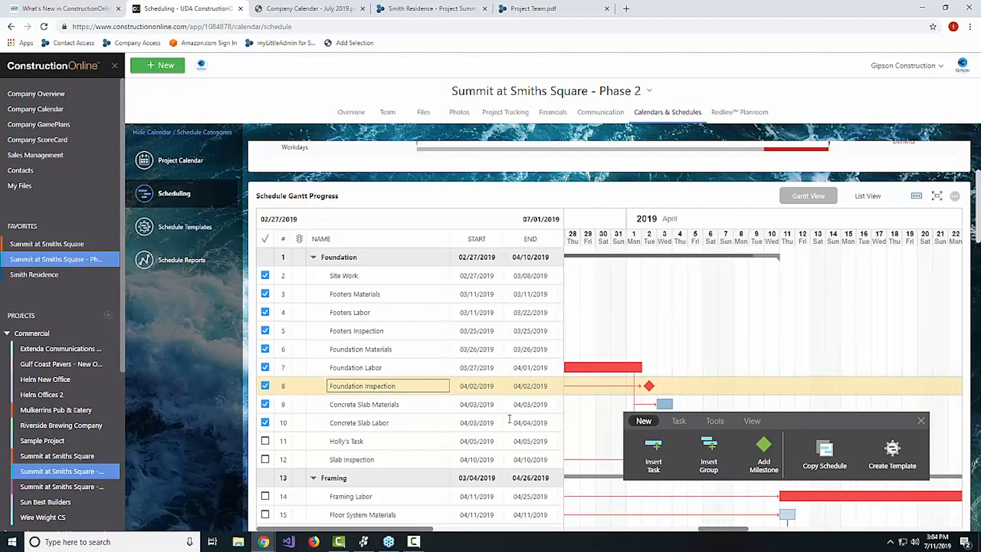
{"action": "left_click_drag", "start_coordinate": [772, 425], "coordinate": [799, 453]}
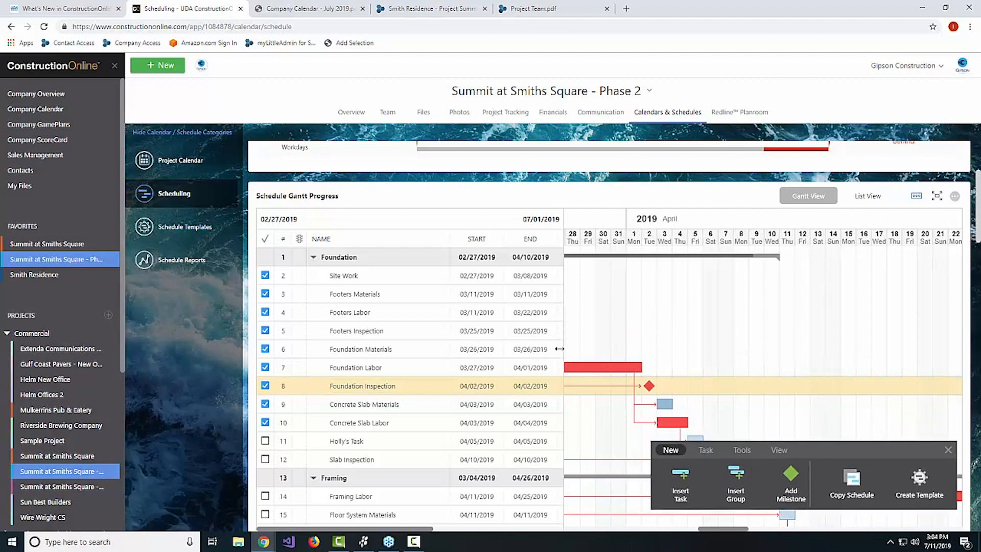
Mark Framing Labor, Floor System Materials, Wall Framing Materials and Ceiling Framing Materials as complete in the Framing group
{"action": "scroll", "coordinate": [511, 354], "scroll_direction": "down", "scroll_amount": 1}
{"action": "scroll", "coordinate": [466, 359], "scroll_direction": "down", "scroll_amount": 1}
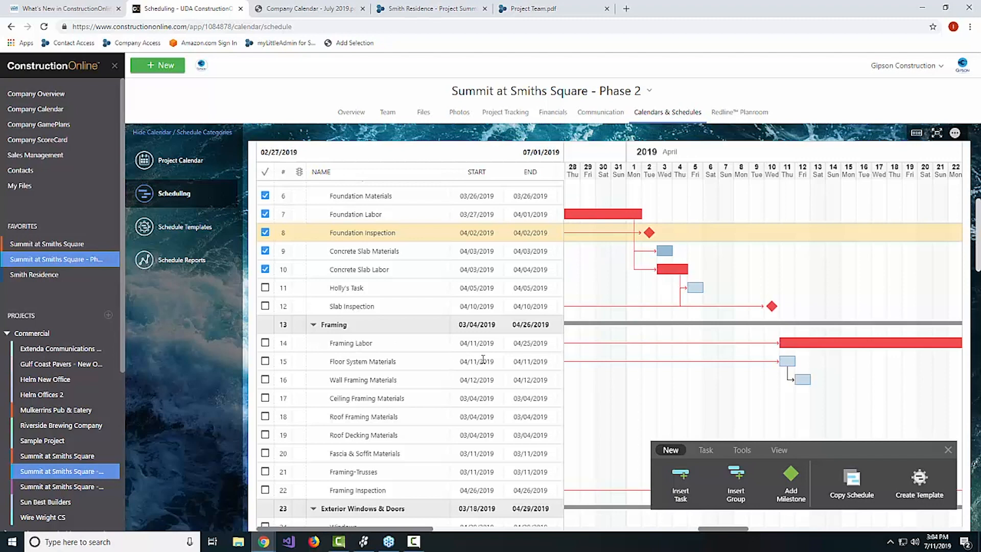
{"action": "scroll", "coordinate": [360, 289], "scroll_direction": "down", "scroll_amount": 2}
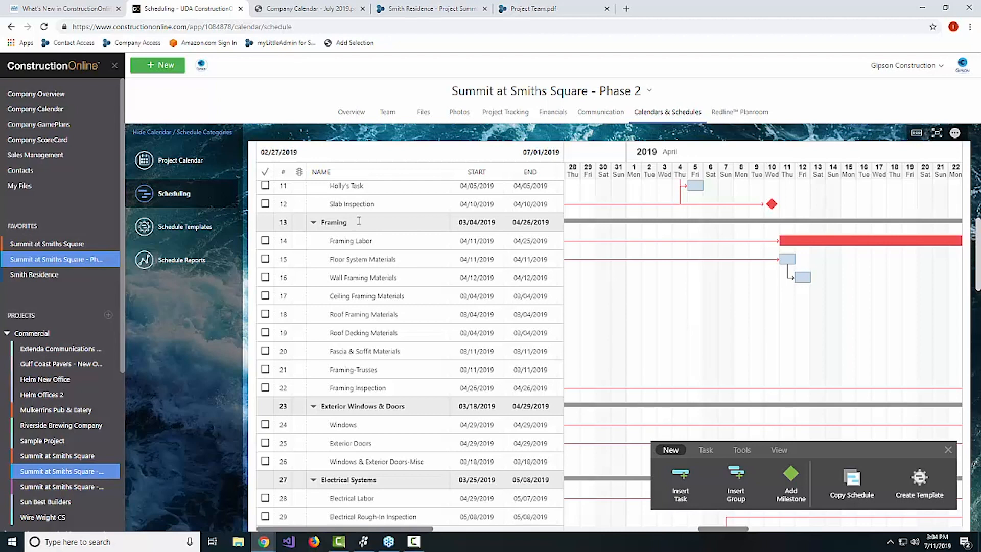
{"action": "left_click", "coordinate": [265, 241]}
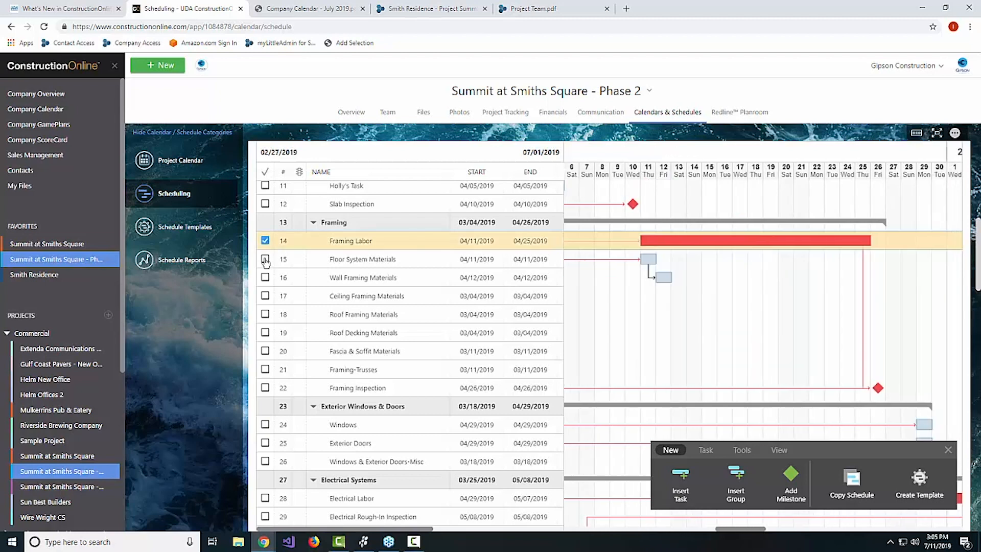
{"action": "left_click", "coordinate": [265, 259]}
{"action": "left_click", "coordinate": [264, 278]}
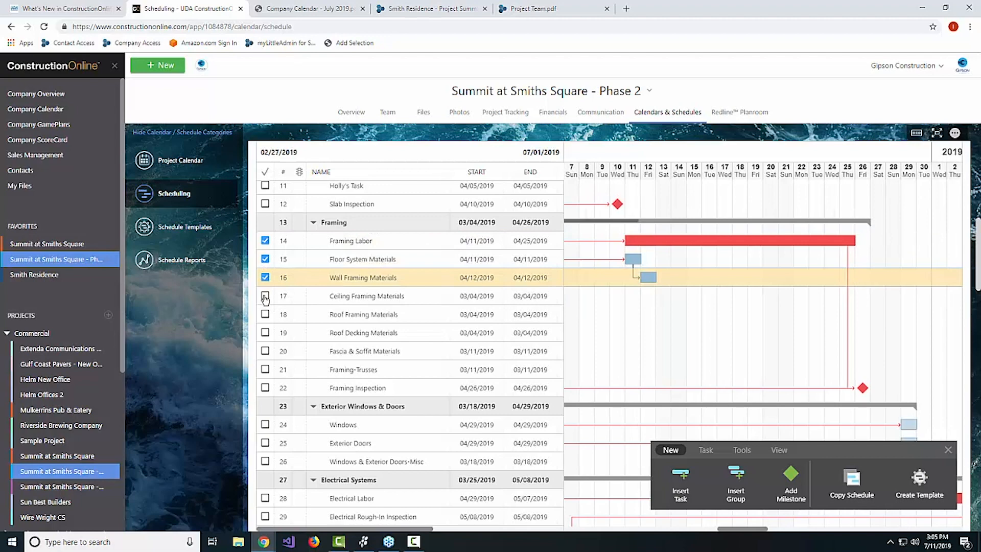
{"action": "left_click", "coordinate": [265, 296]}
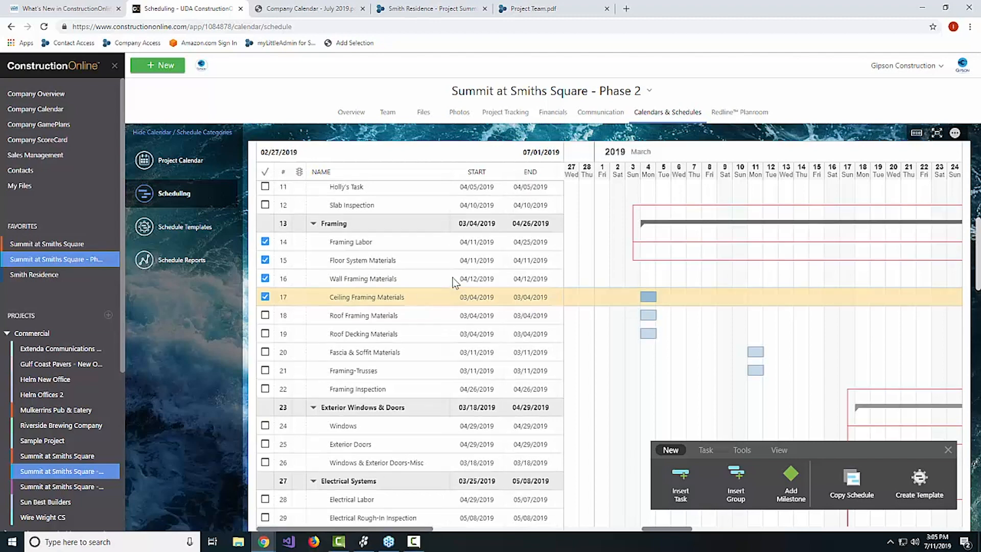
Mark the last two tasks of the Foundation group, rows 11 and 12, as complete
{"action": "scroll", "coordinate": [442, 285], "scroll_direction": "up", "scroll_amount": 3}
{"action": "scroll", "coordinate": [379, 337], "scroll_direction": "up", "scroll_amount": 3}
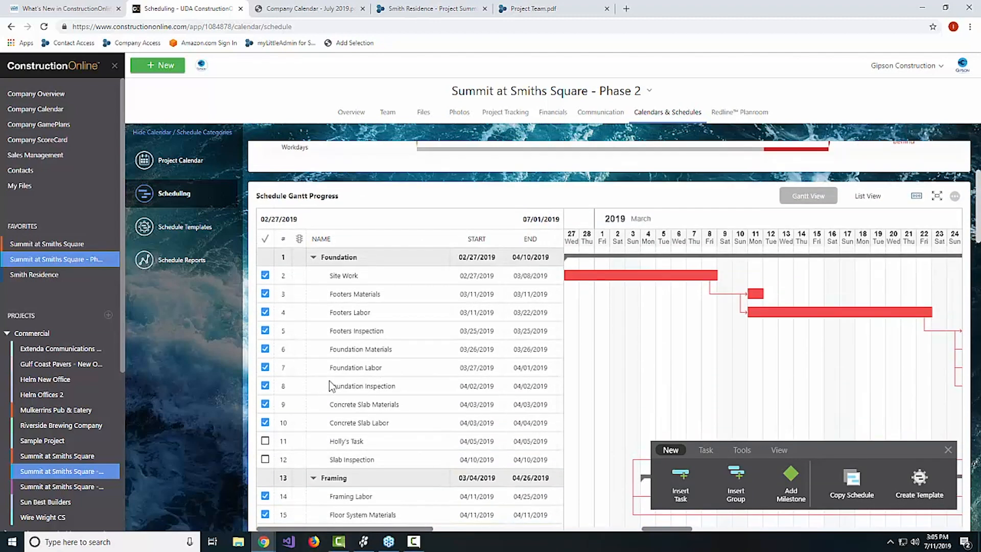
{"action": "left_click", "coordinate": [265, 441]}
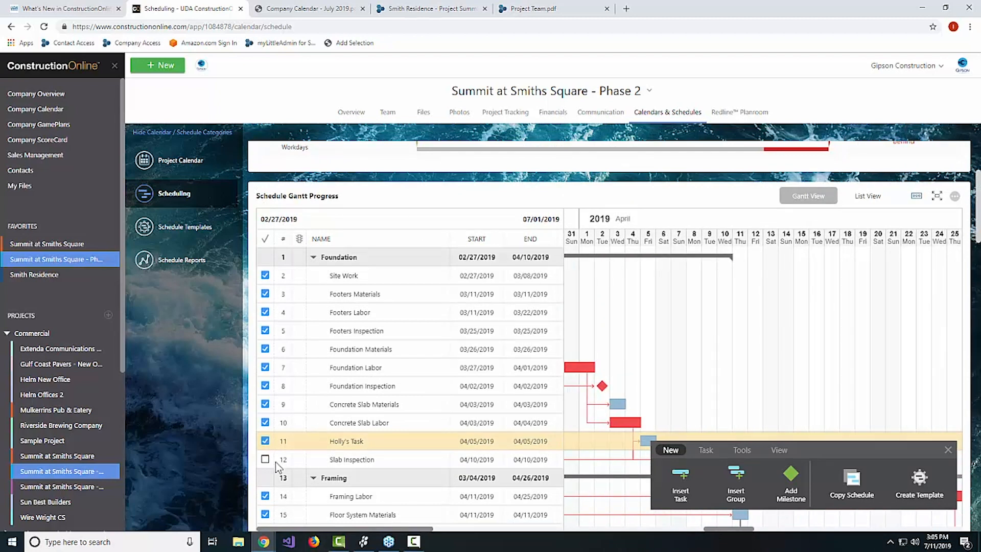
{"action": "left_click", "coordinate": [265, 459]}
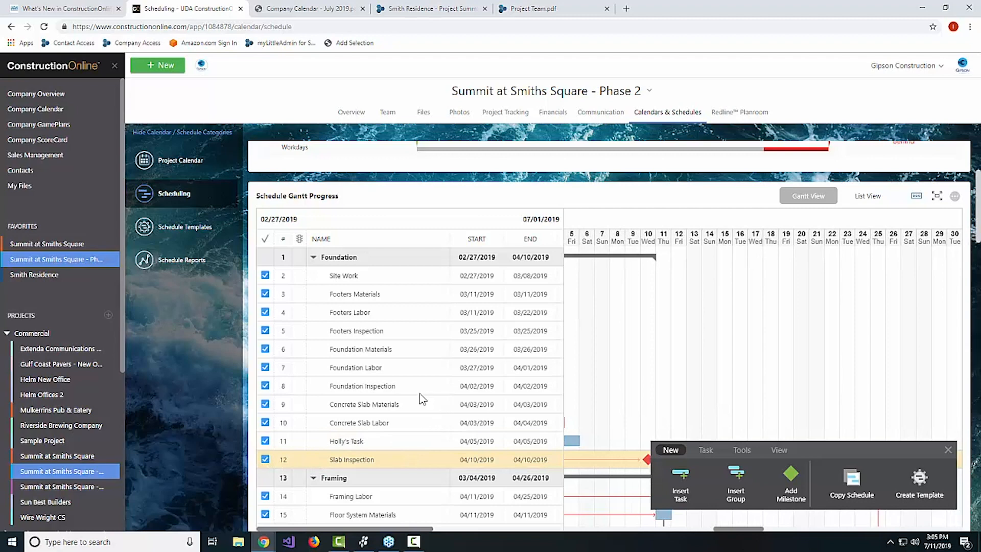
Enable automatic predecessors and show task names and task dates in the Gantt chart, saving the schedule view options
{"action": "left_click", "coordinate": [379, 311]}
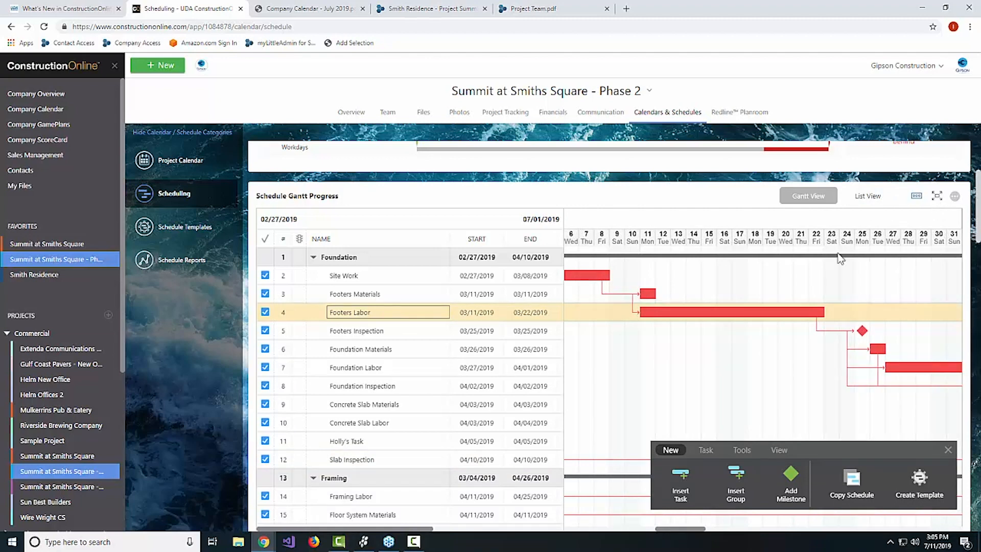
{"action": "scroll", "coordinate": [789, 366], "scroll_direction": "down", "scroll_amount": 1}
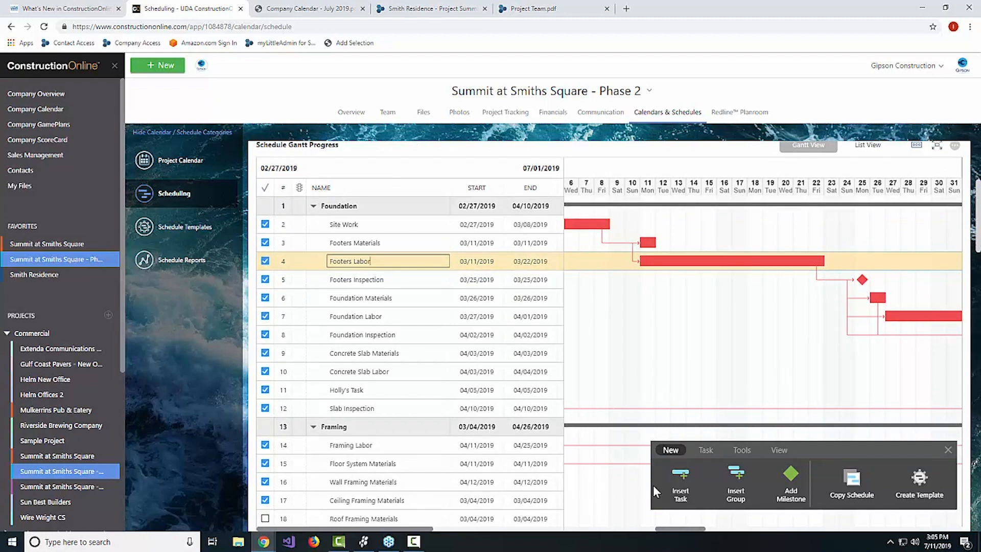
{"action": "left_click", "coordinate": [779, 450]}
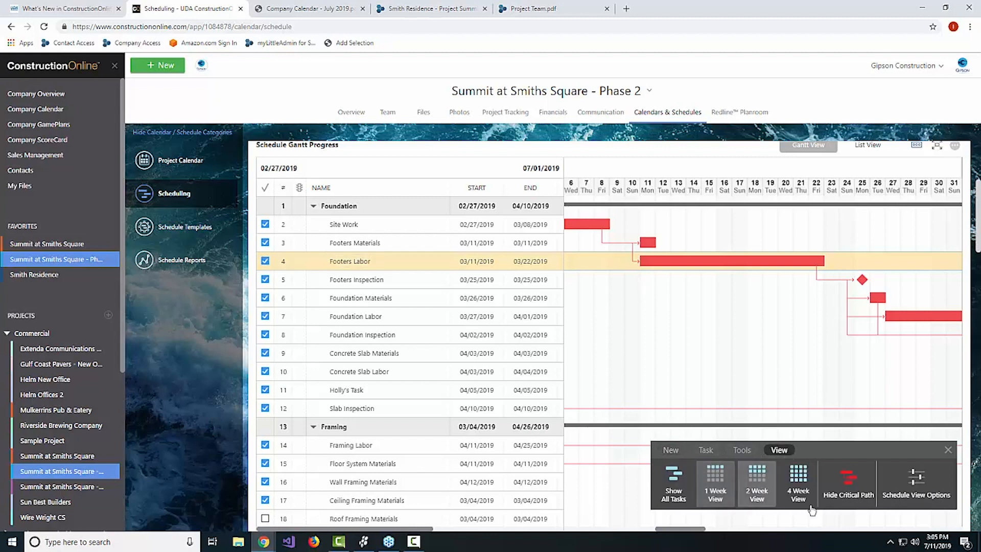
{"action": "left_click", "coordinate": [912, 483]}
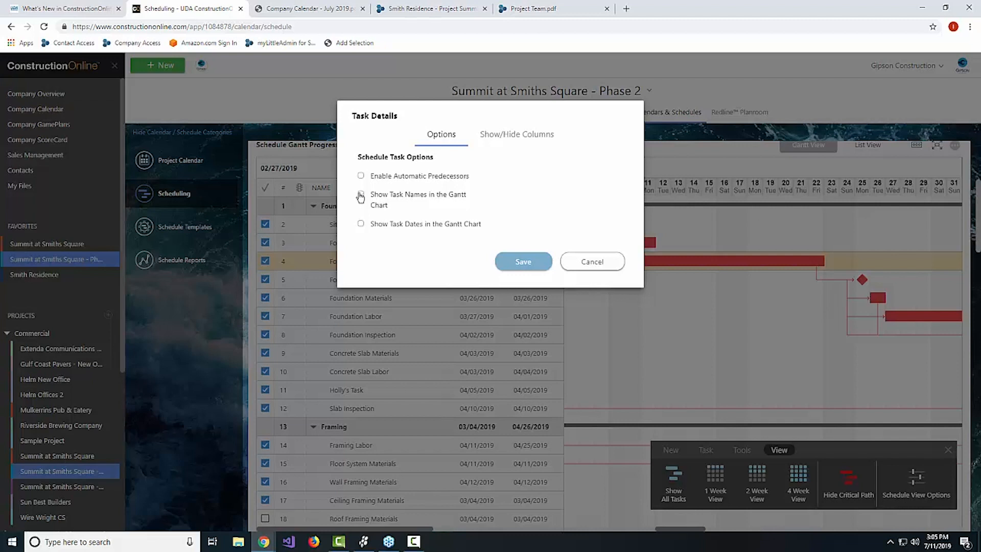
{"action": "left_click", "coordinate": [360, 227]}
{"action": "left_click", "coordinate": [516, 261]}
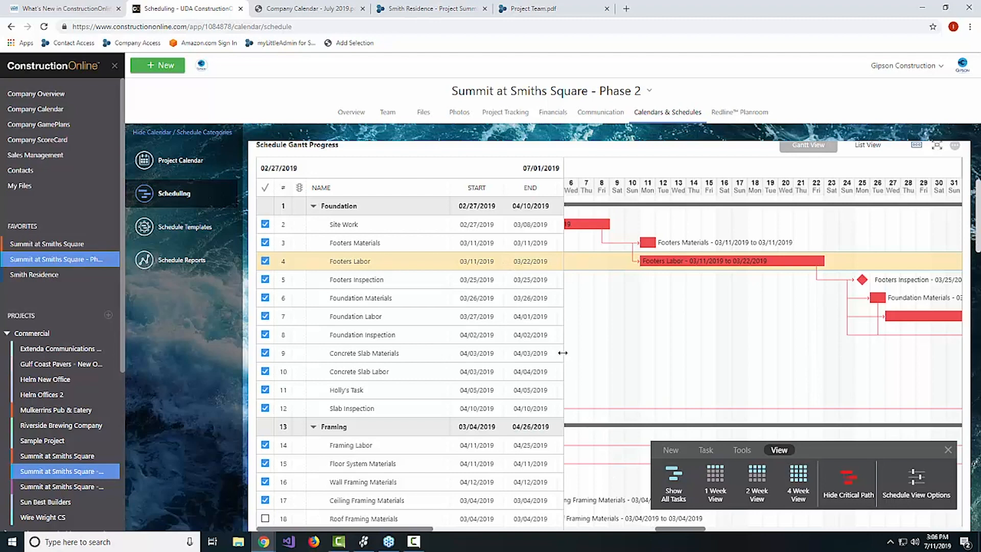
Narrow the task list to its Name column and examine the labelled Foundation and Framing bars in the Gantt chart
{"action": "left_click_drag", "start_coordinate": [562, 352], "coordinate": [413, 334]}
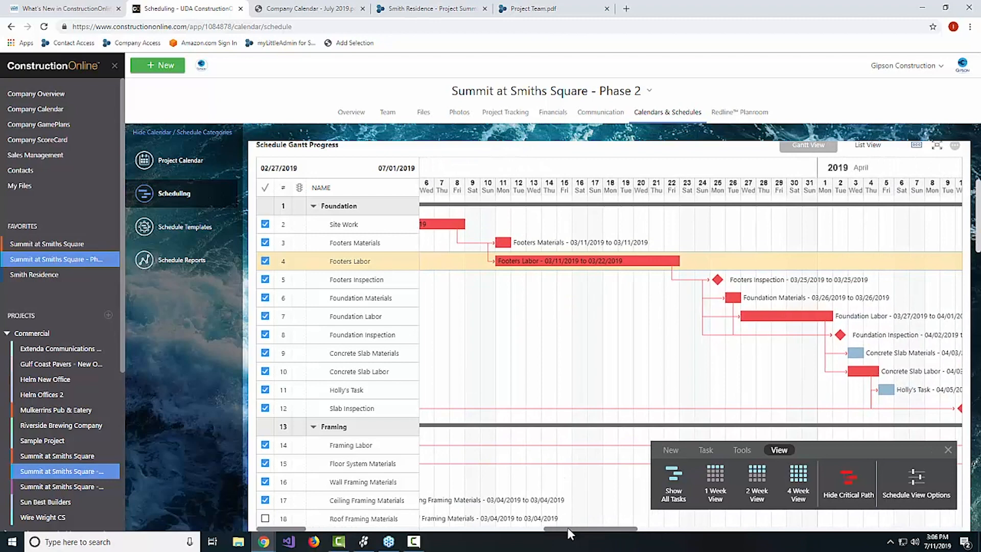
{"action": "left_click_drag", "start_coordinate": [567, 527], "coordinate": [607, 528]}
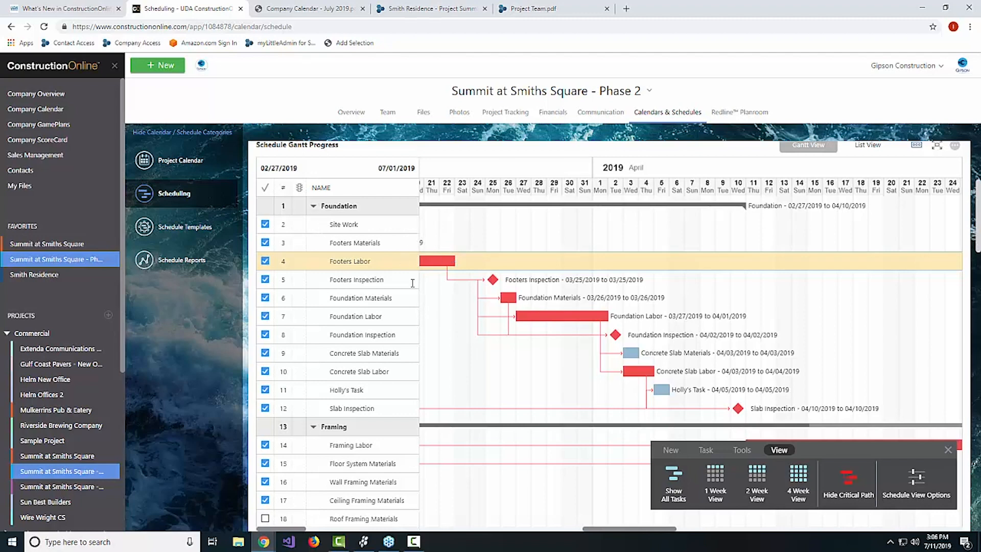
{"action": "scroll", "coordinate": [694, 366], "scroll_direction": "down", "scroll_amount": 3}
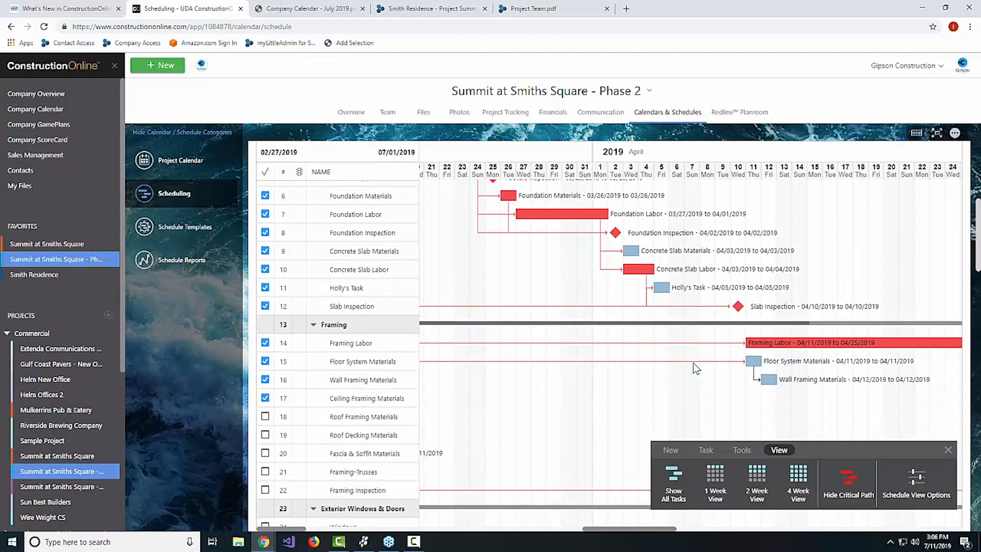
{"action": "scroll", "coordinate": [691, 366], "scroll_direction": "up", "scroll_amount": 2}
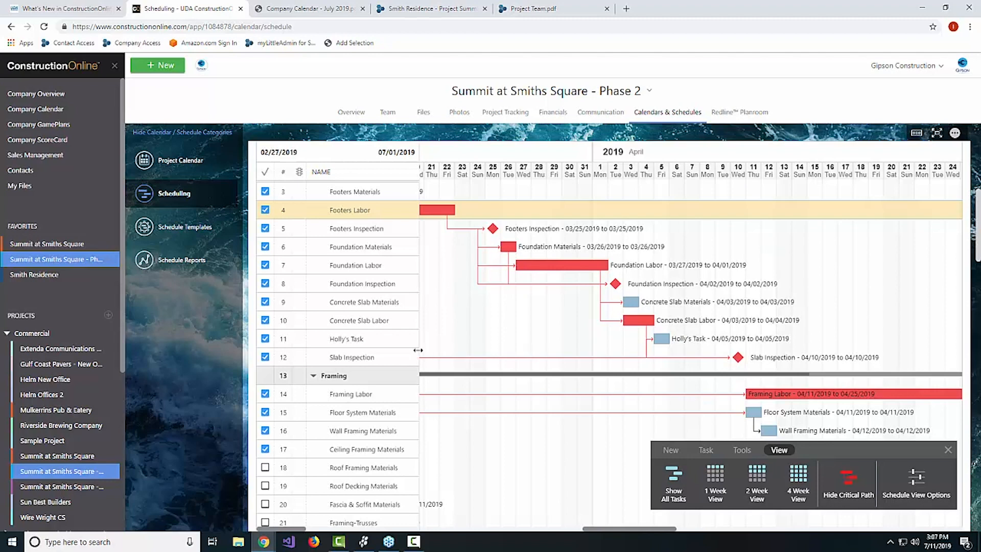
Widen the task list and narrow its Name column so the Start, End and Predecessors columns fit
{"action": "left_click_drag", "start_coordinate": [418, 349], "coordinate": [596, 356]}
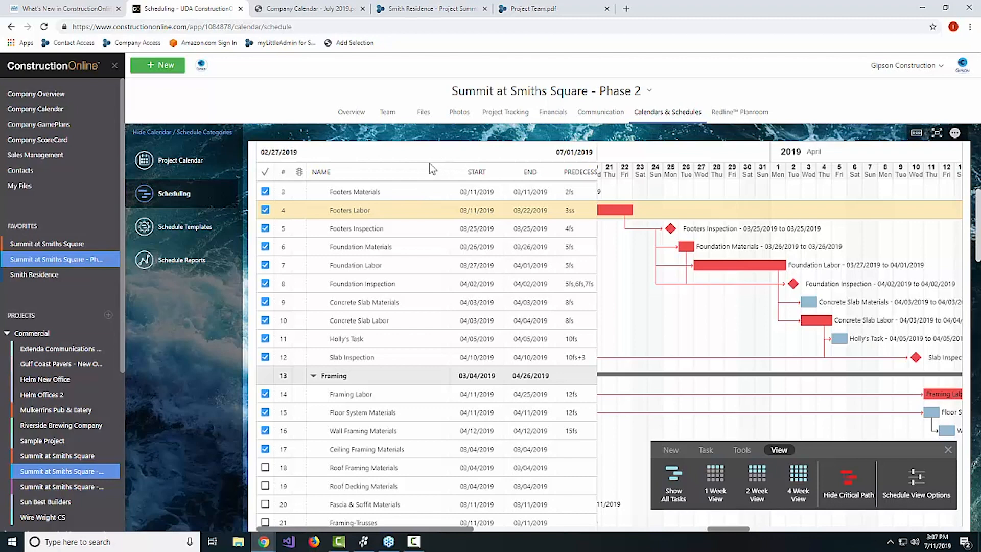
{"action": "scroll", "coordinate": [447, 190], "scroll_direction": "up", "scroll_amount": 3}
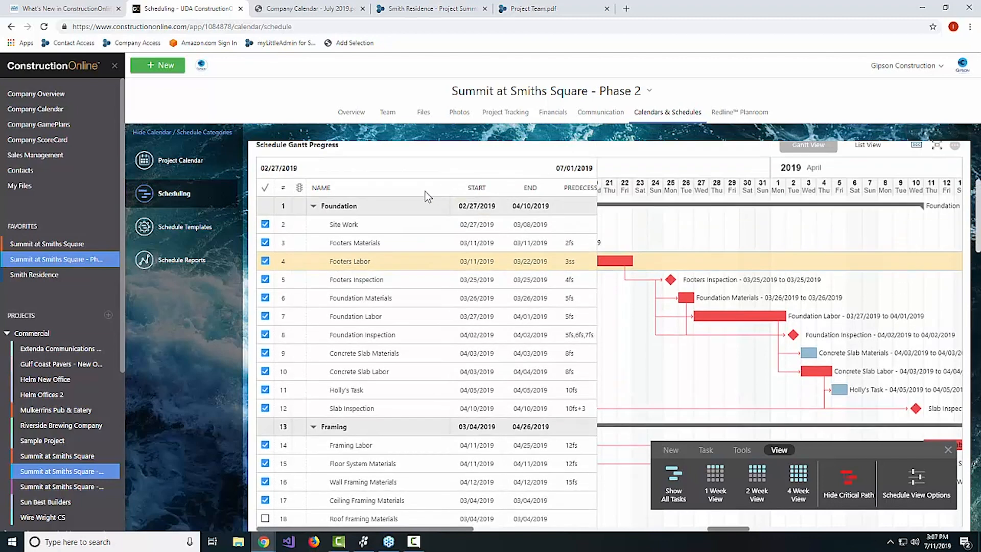
{"action": "left_click_drag", "start_coordinate": [449, 188], "coordinate": [435, 187]}
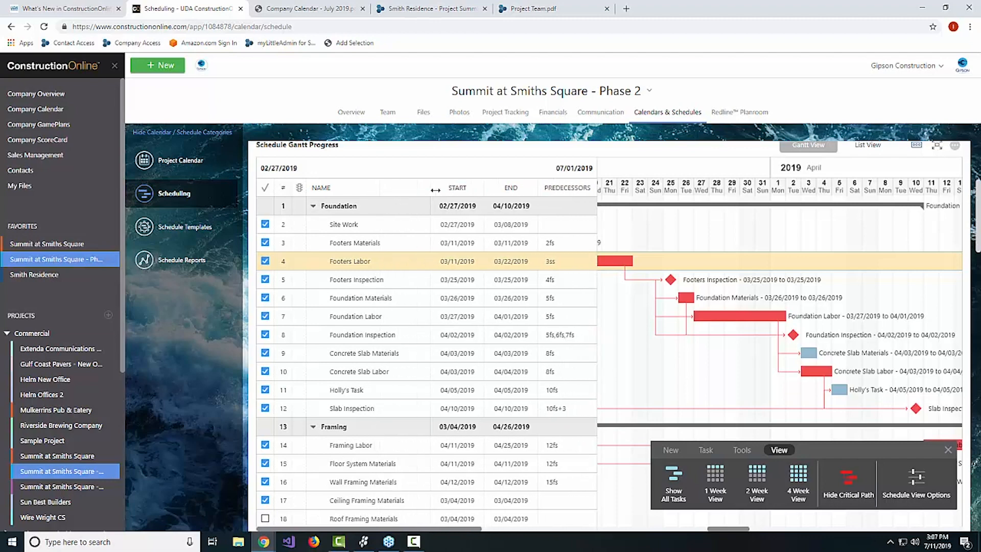
Show the Workdays column in the Gantt View, save the options and widen the Name column slightly
{"action": "right_click", "coordinate": [394, 188]}
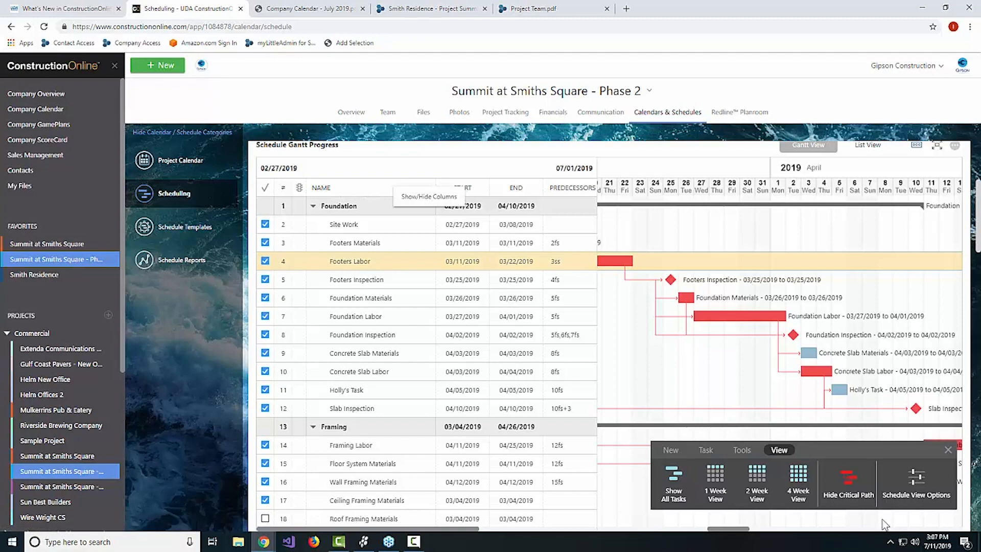
{"action": "left_click", "coordinate": [913, 490]}
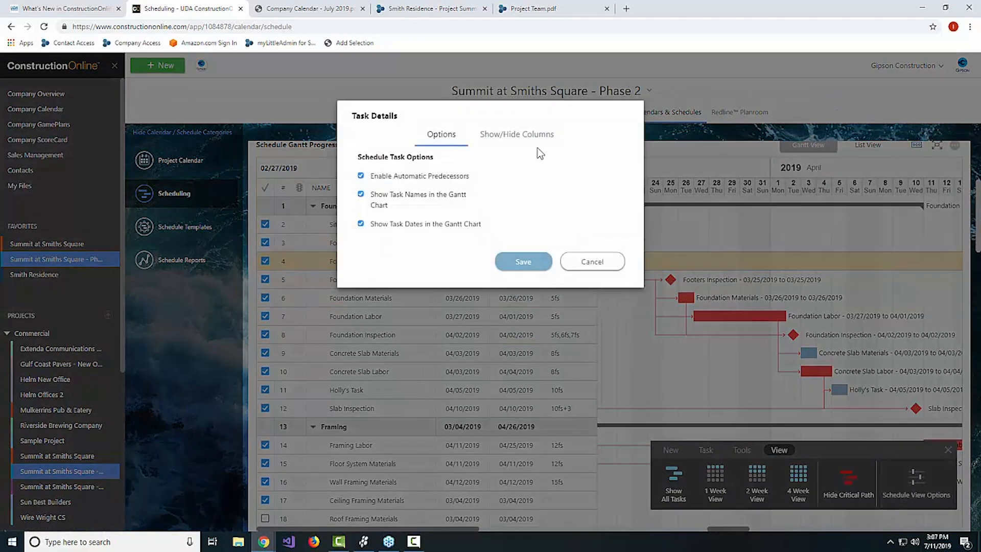
{"action": "left_click", "coordinate": [517, 134]}
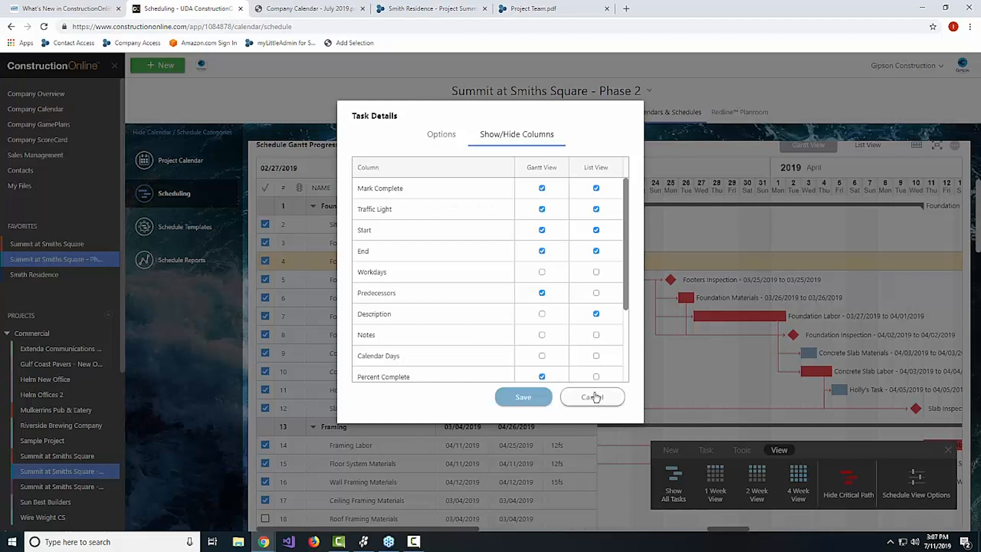
{"action": "left_click", "coordinate": [541, 272]}
{"action": "left_click", "coordinate": [530, 397]}
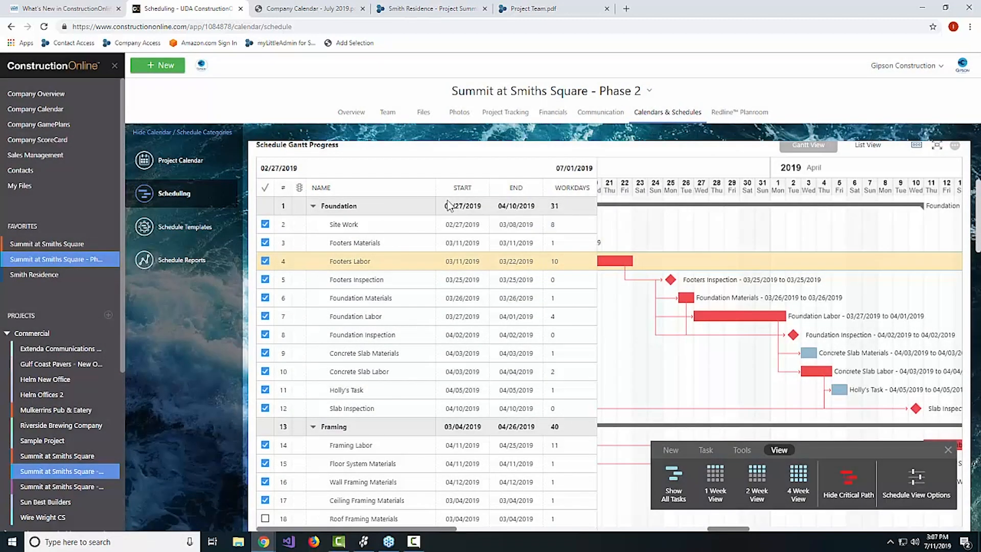
{"action": "left_click_drag", "start_coordinate": [436, 188], "coordinate": [452, 193]}
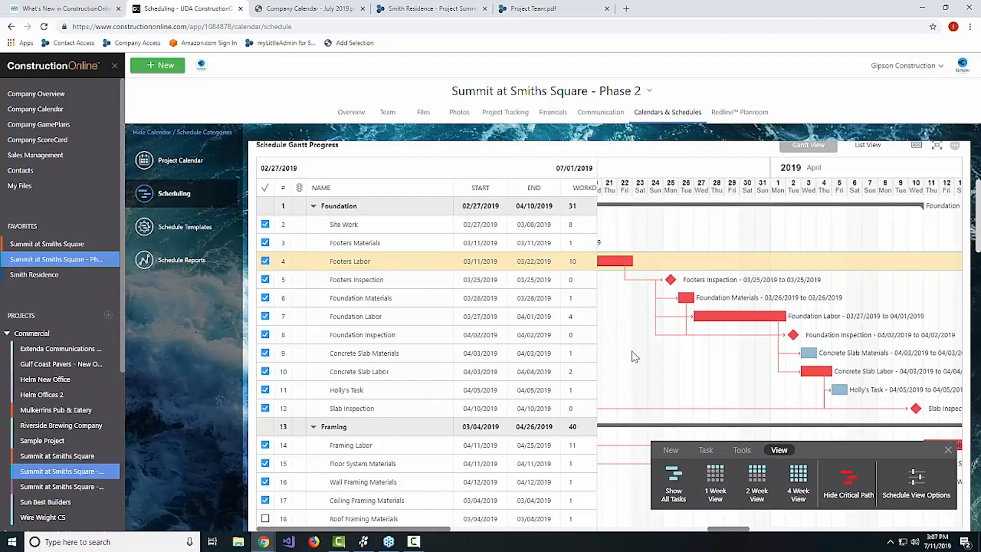
Expand the schedule to full screen and shrink the task list so it ends just after the Predecessors column
{"action": "scroll", "coordinate": [871, 261], "scroll_direction": "up", "scroll_amount": 2}
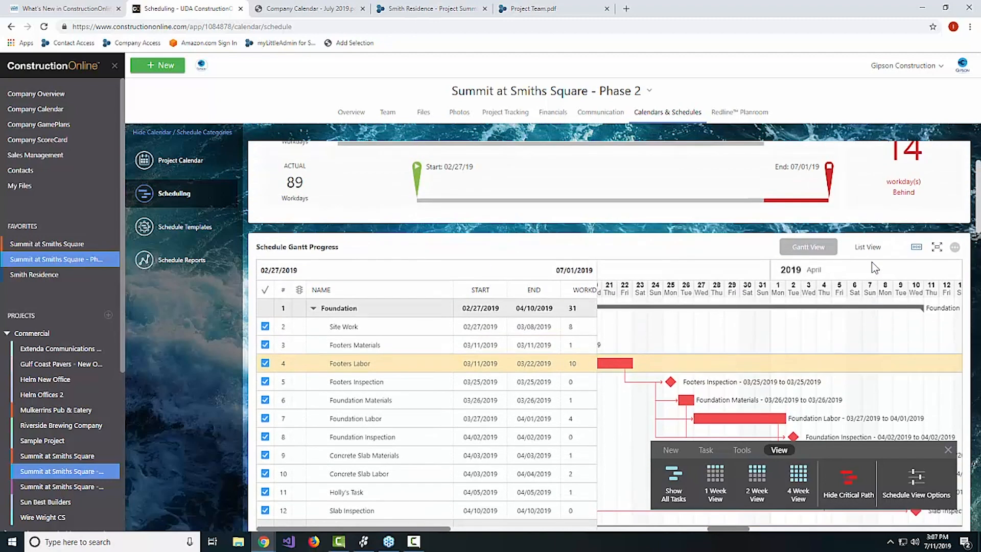
{"action": "left_click", "coordinate": [937, 247]}
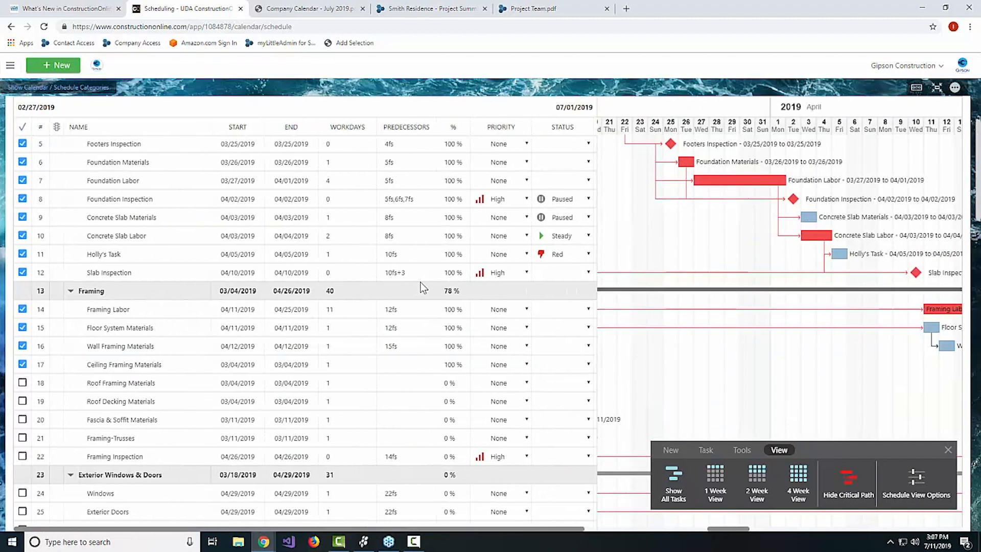
{"action": "scroll", "coordinate": [423, 288], "scroll_direction": "up", "scroll_amount": 3}
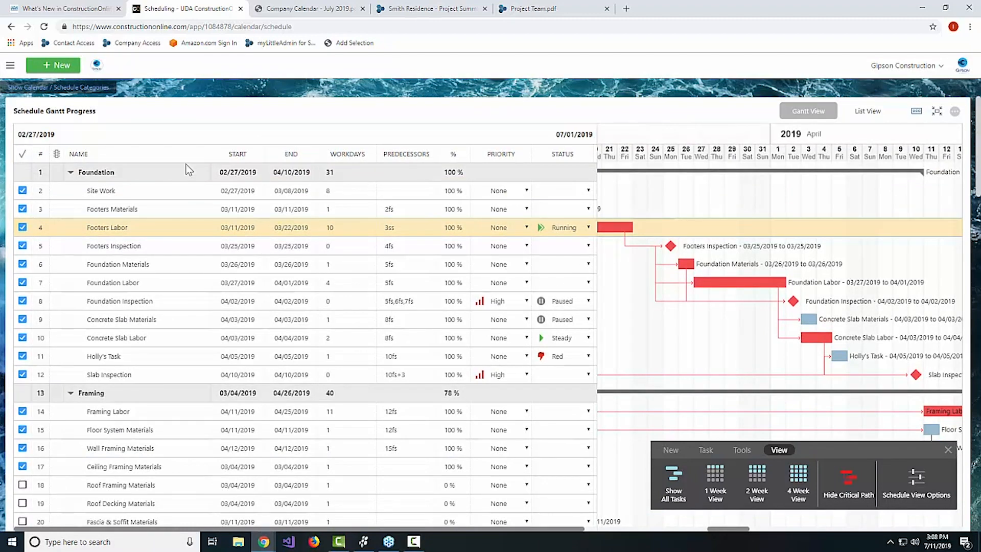
{"action": "left_click_drag", "start_coordinate": [544, 307], "coordinate": [450, 307]}
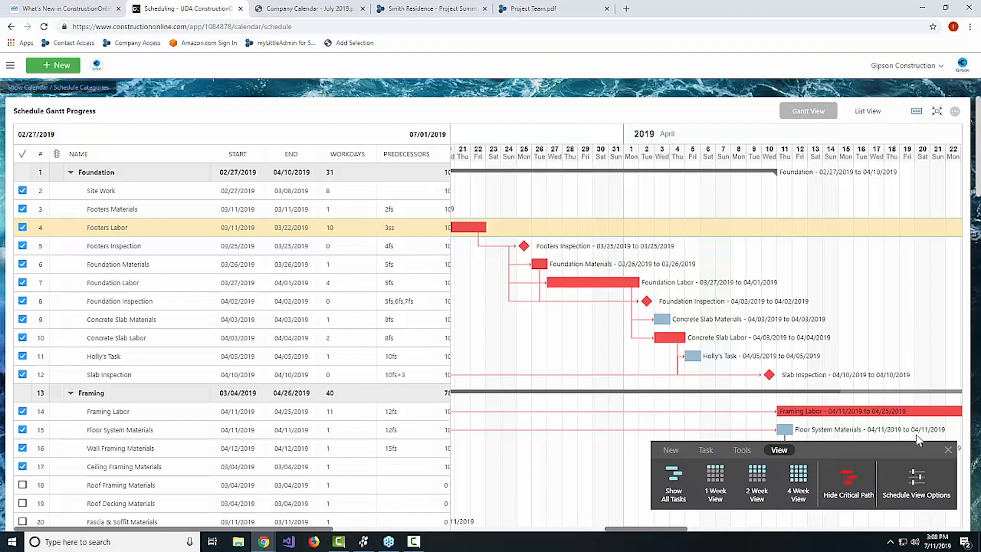
Show the Resources and Reminders columns in the Gantt View and save the schedule view options
{"action": "left_click", "coordinate": [921, 477]}
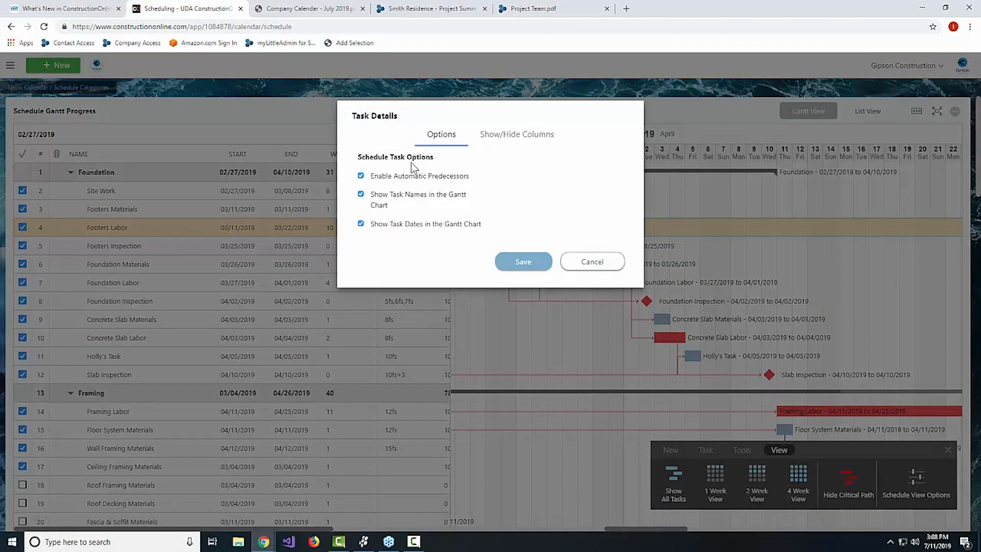
{"action": "left_click", "coordinate": [531, 134]}
{"action": "left_click_drag", "start_coordinate": [485, 117], "coordinate": [250, 105]}
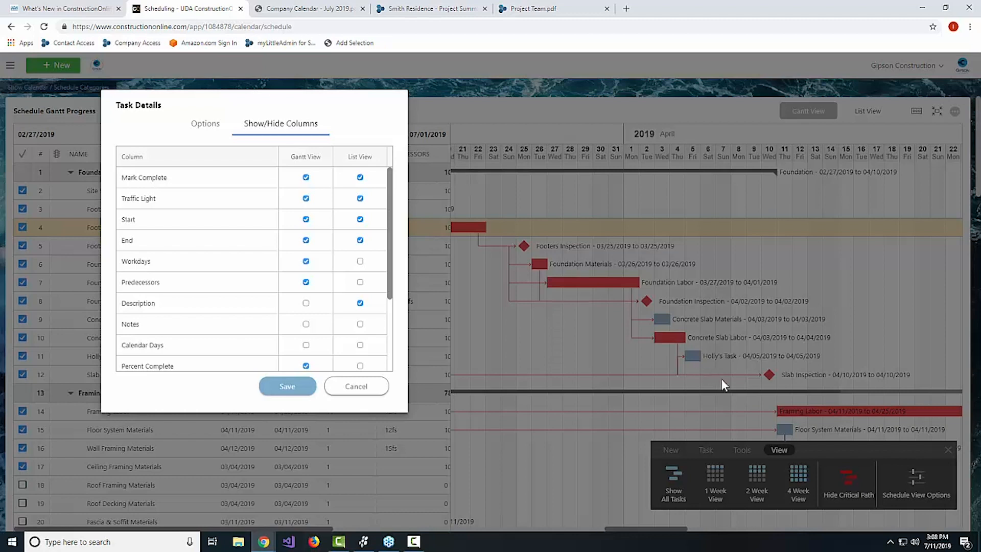
{"action": "scroll", "coordinate": [388, 212], "scroll_direction": "down", "scroll_amount": 1}
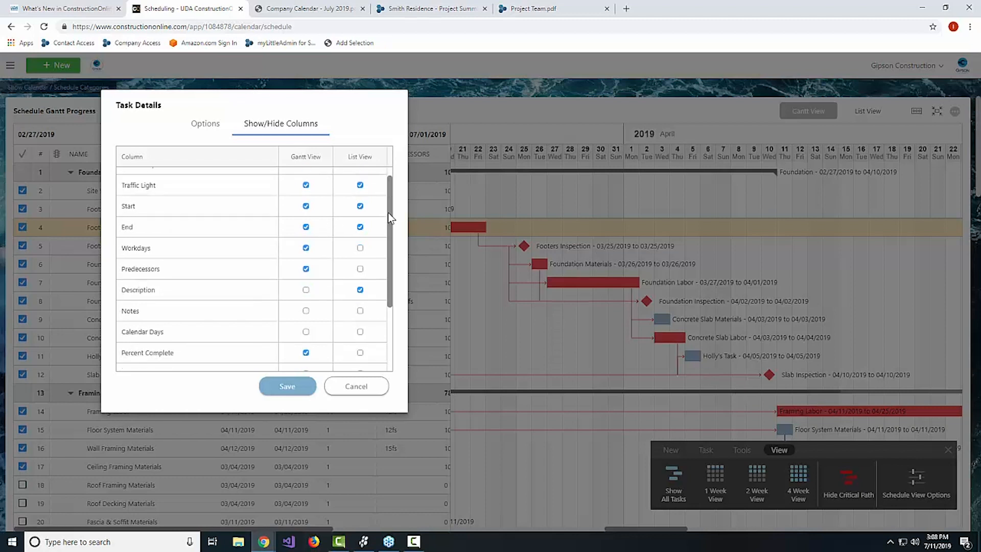
{"action": "left_click_drag", "start_coordinate": [388, 212], "coordinate": [392, 294]}
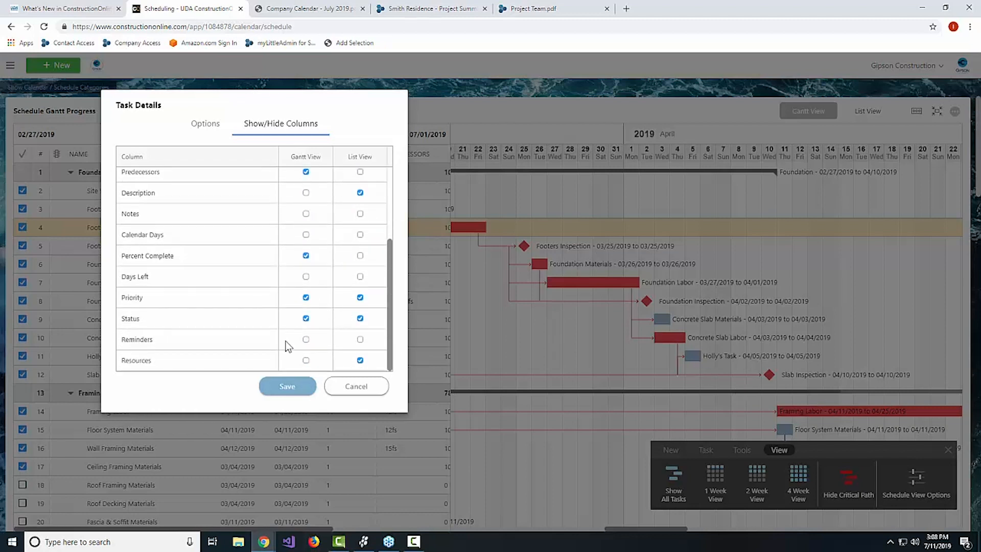
{"action": "left_click", "coordinate": [306, 361]}
{"action": "left_click", "coordinate": [306, 340]}
{"action": "left_click", "coordinate": [360, 339]}
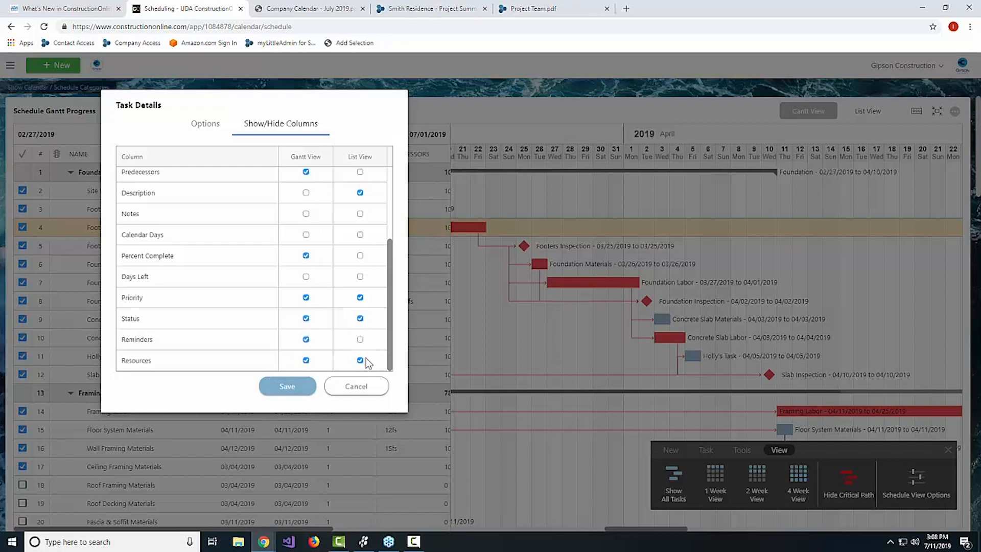
{"action": "left_click", "coordinate": [271, 383]}
Examine the task list's Priority, Status, Reminders and Resources columns and return to the Name column
{"action": "left_click_drag", "start_coordinate": [224, 526], "coordinate": [452, 530]}
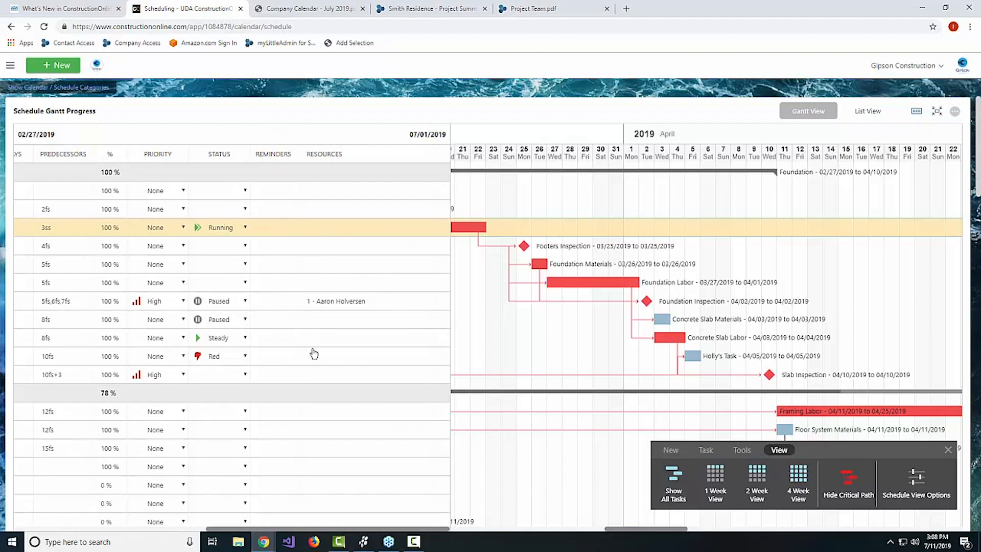
{"action": "scroll", "coordinate": [343, 229], "scroll_direction": "down", "scroll_amount": 1}
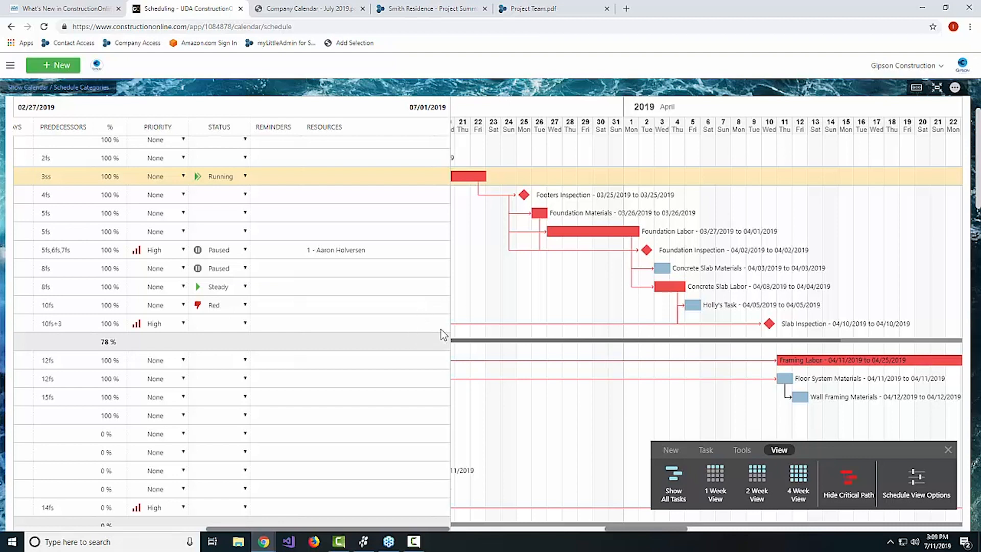
{"action": "scroll", "coordinate": [440, 329], "scroll_direction": "up", "scroll_amount": 2}
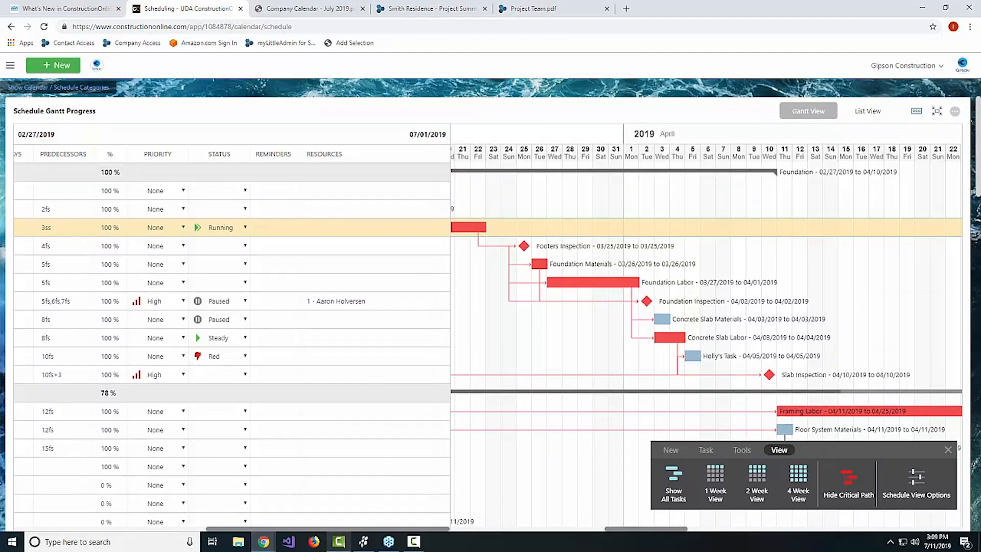
{"action": "left_click_drag", "start_coordinate": [275, 529], "coordinate": [108, 516]}
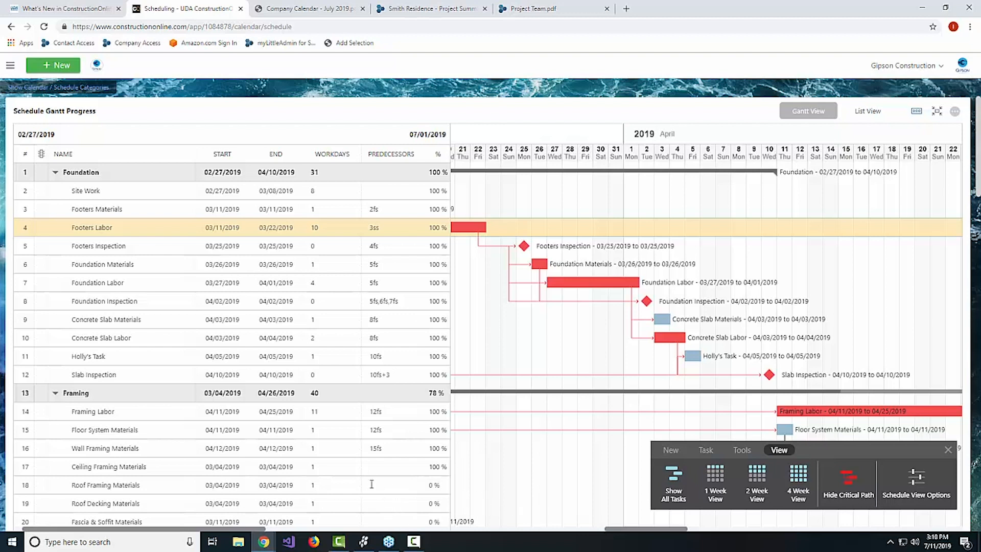
Switch the Enable Automatic Predecessors option off and back on, and close the schedule view options without saving
{"action": "left_click", "coordinate": [909, 488]}
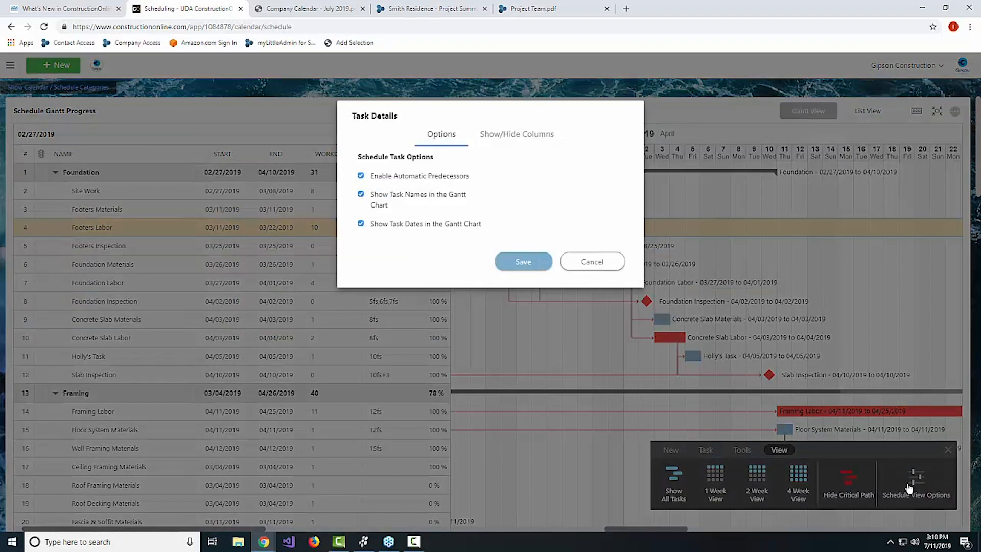
{"action": "left_click", "coordinate": [360, 175]}
{"action": "left_click", "coordinate": [360, 176]}
{"action": "left_click", "coordinate": [602, 273]}
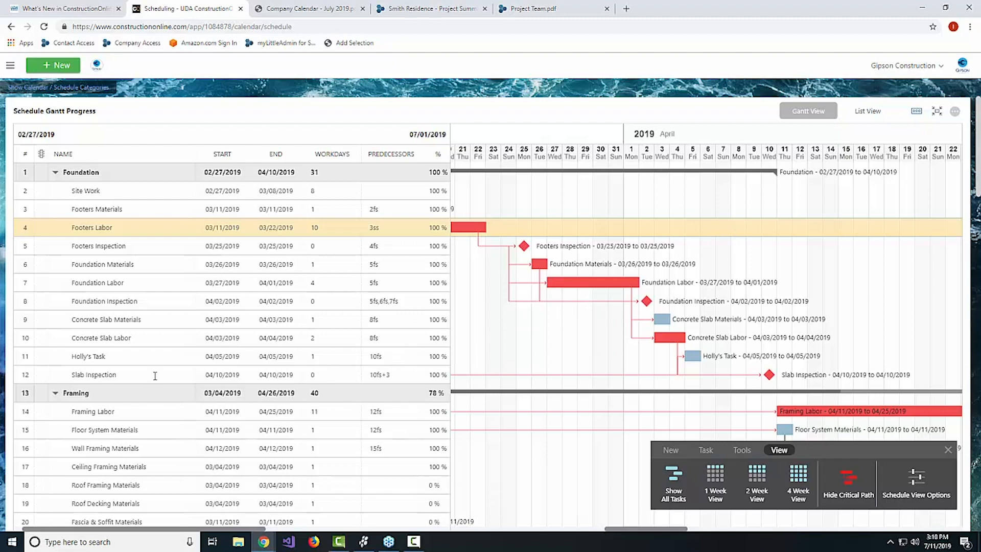
Insert a new task directly below Foundation Labor in the Foundation group and select its name text
{"action": "scroll", "coordinate": [158, 391], "scroll_direction": "down", "scroll_amount": 3}
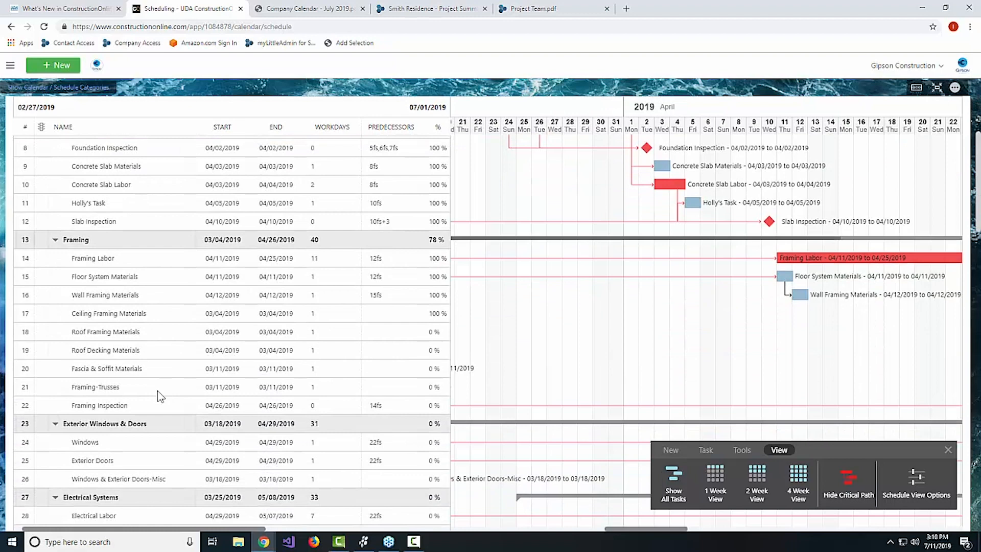
{"action": "scroll", "coordinate": [158, 391], "scroll_direction": "up", "scroll_amount": 3}
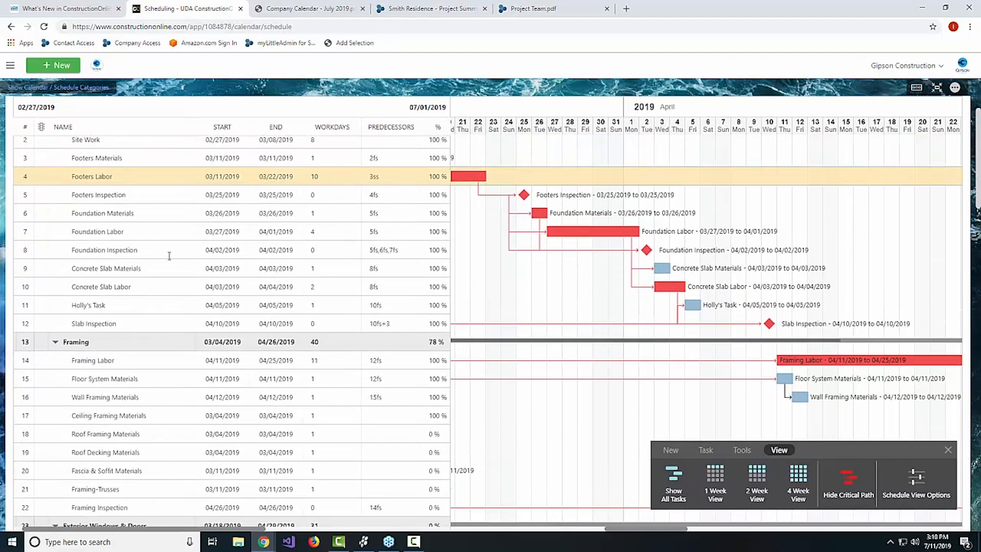
{"action": "left_click", "coordinate": [146, 235]}
{"action": "right_click", "coordinate": [148, 234]}
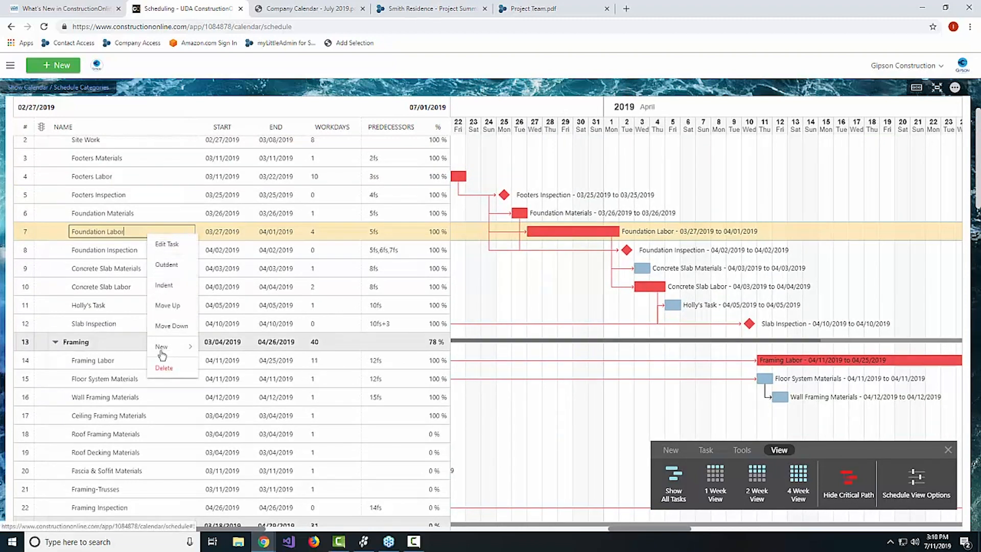
{"action": "mouse_move", "coordinate": [162, 353]}
{"action": "left_click", "coordinate": [217, 347]}
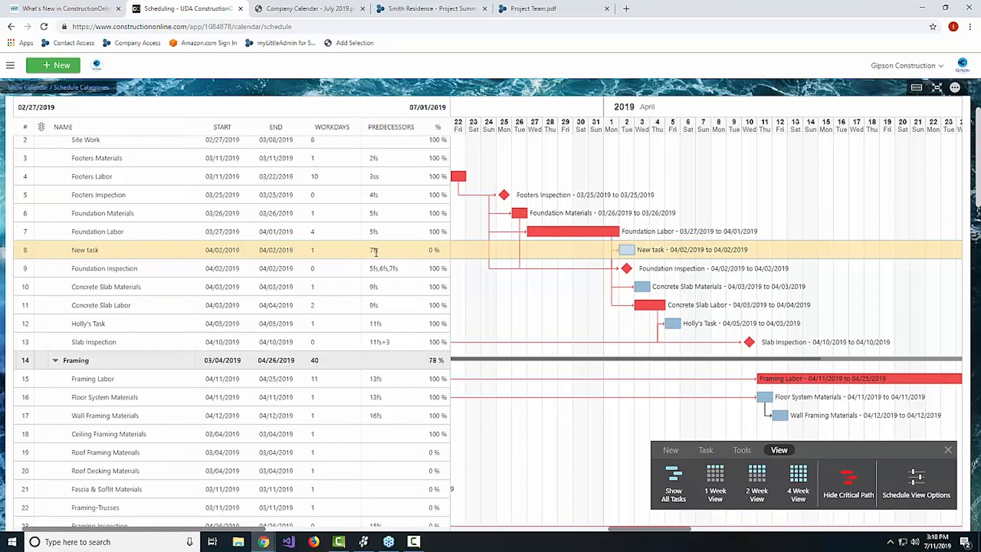
{"action": "left_click", "coordinate": [127, 250]}
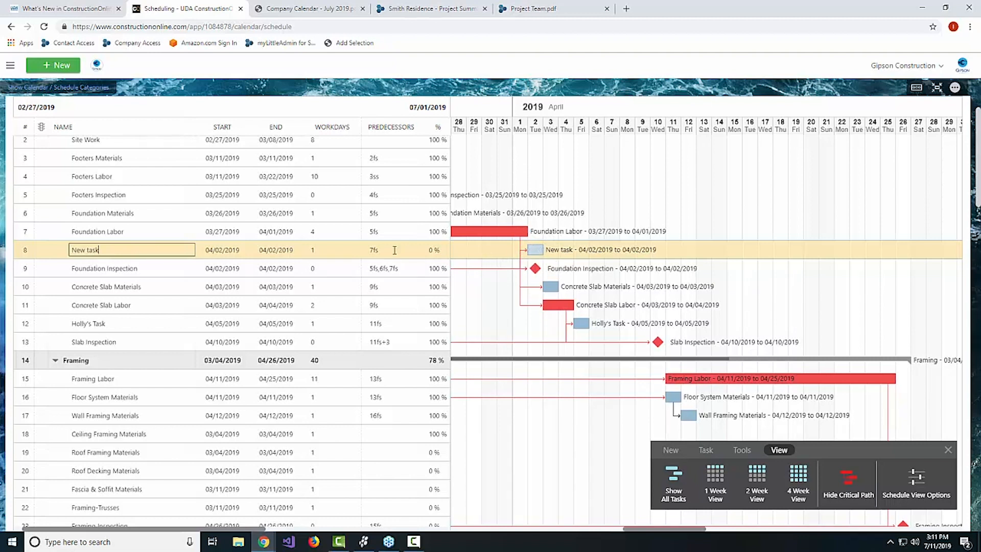
{"action": "left_click_drag", "start_coordinate": [114, 250], "coordinate": [61, 252]}
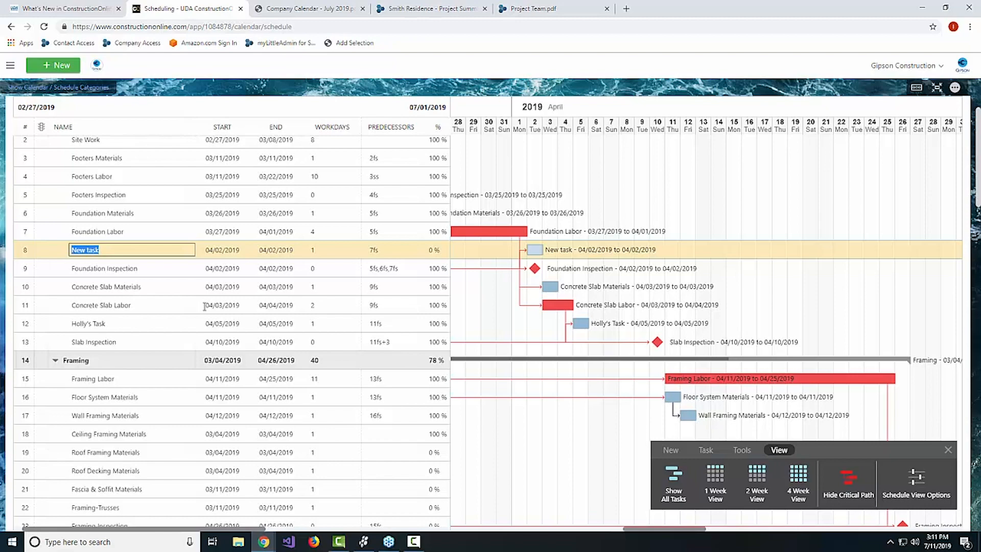
Add a task named "Close out task" below Certificate of Occupancy at the end of the Final Inspections group
{"action": "scroll", "coordinate": [204, 306], "scroll_direction": "down", "scroll_amount": 9}
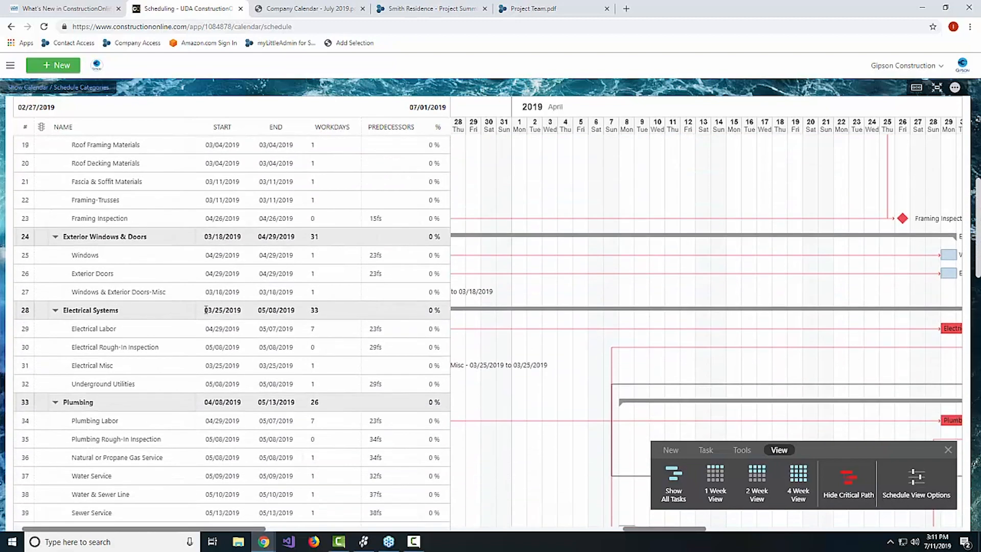
{"action": "scroll", "coordinate": [206, 309], "scroll_direction": "down", "scroll_amount": 17}
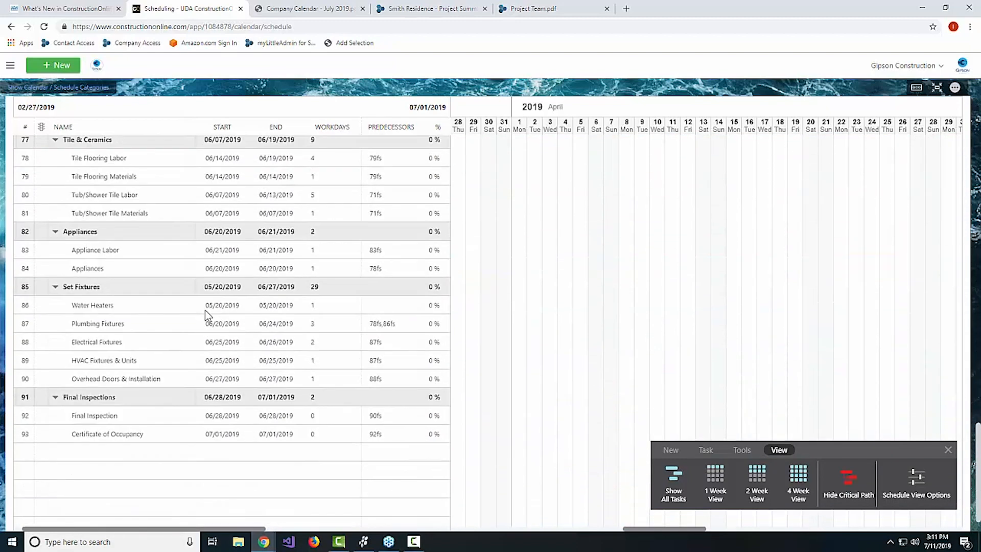
{"action": "left_click", "coordinate": [162, 396]}
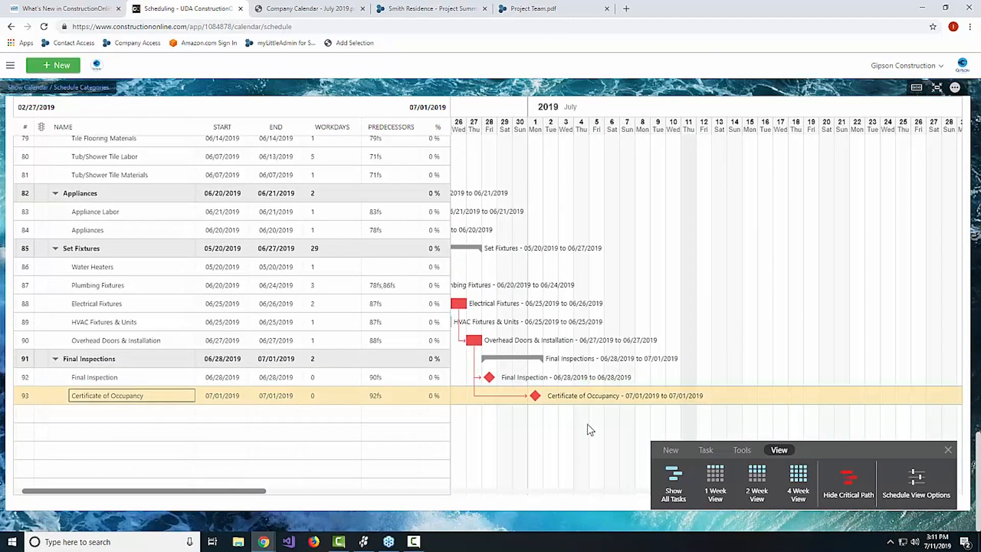
{"action": "key", "text": "Return"}
{"action": "type", "text": "c"}
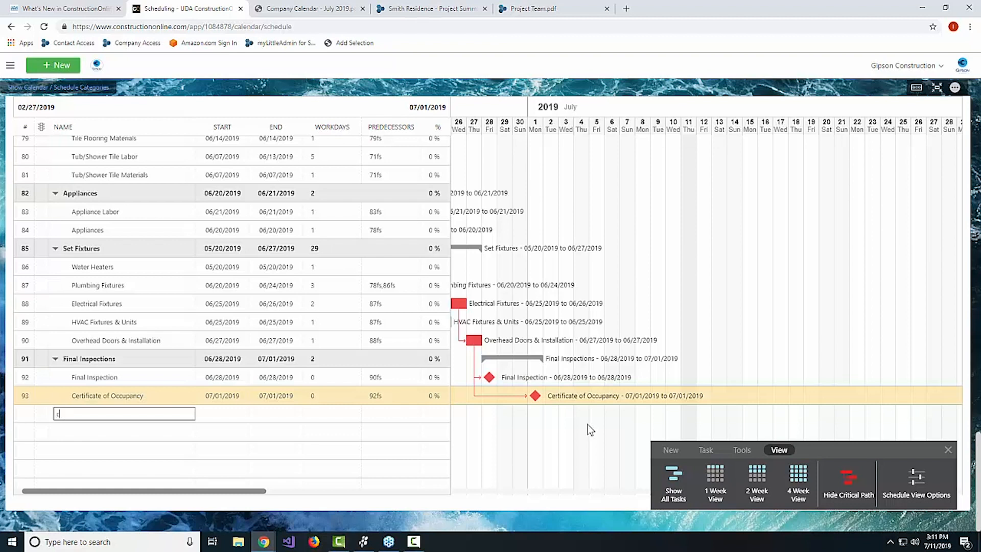
{"action": "type", "text": "lose out task"}
{"action": "key", "text": "Return"}
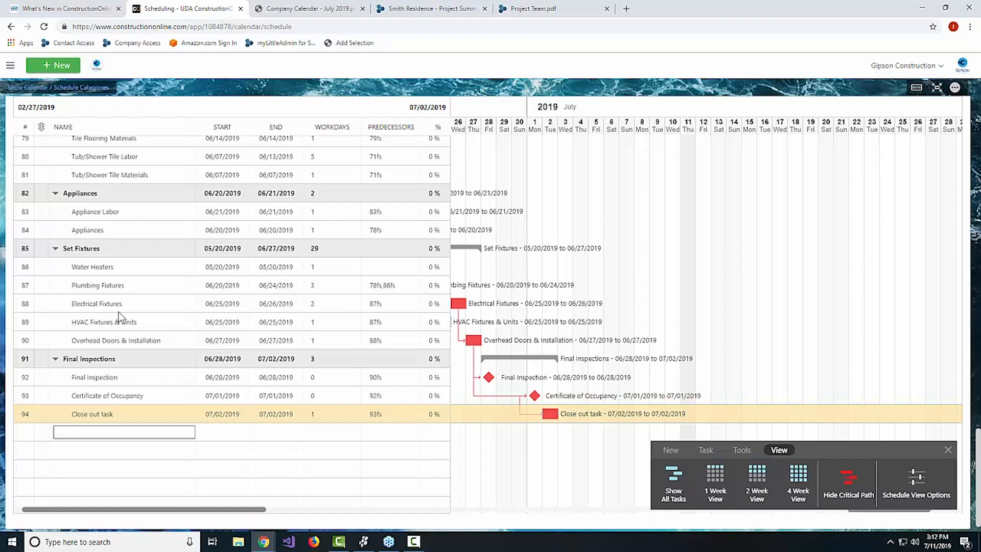
Select the Foundation Labor task to bring its bar into the Gantt chart, and exit the full-screen schedule
{"action": "scroll", "coordinate": [119, 316], "scroll_direction": "up", "scroll_amount": 7}
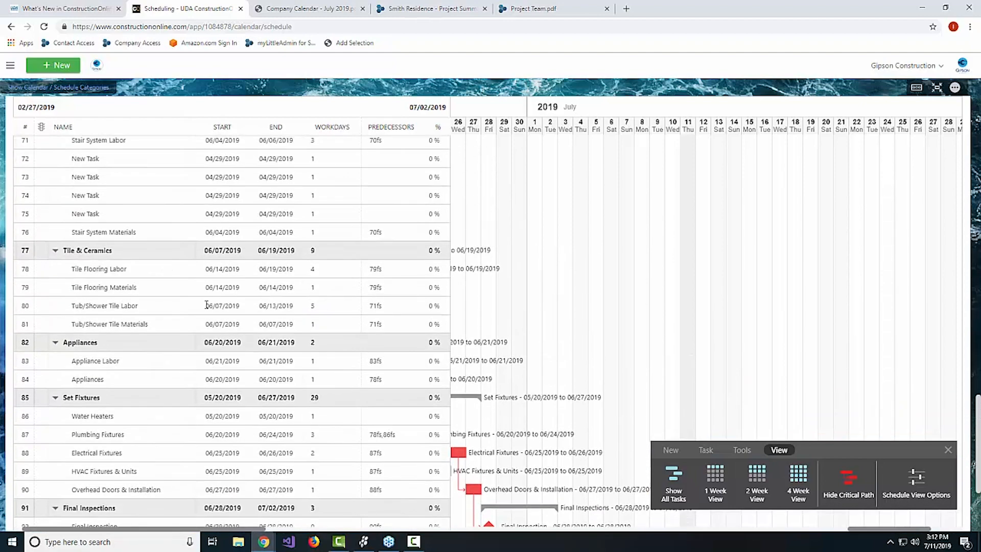
{"action": "scroll", "coordinate": [342, 223], "scroll_direction": "up", "scroll_amount": 10}
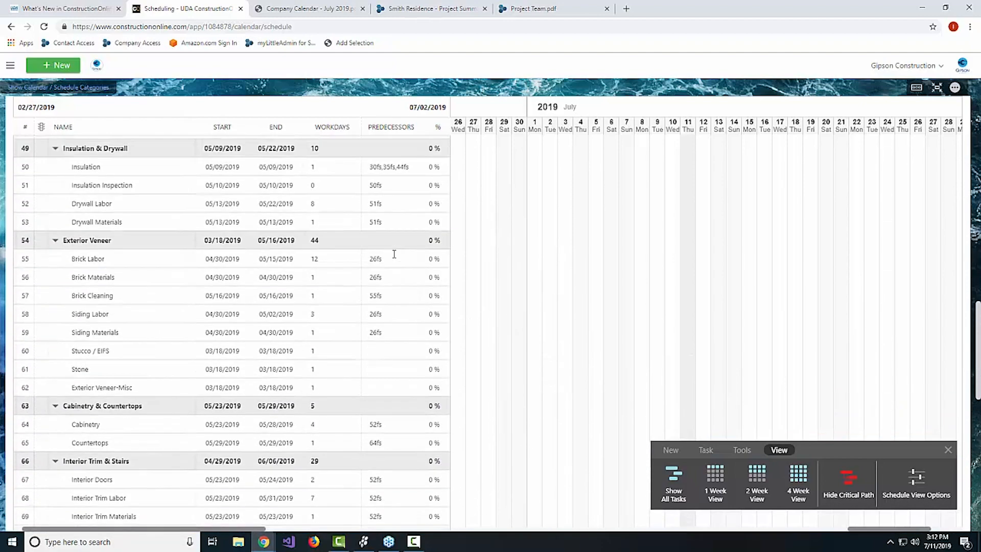
{"action": "scroll", "coordinate": [390, 255], "scroll_direction": "up", "scroll_amount": 9}
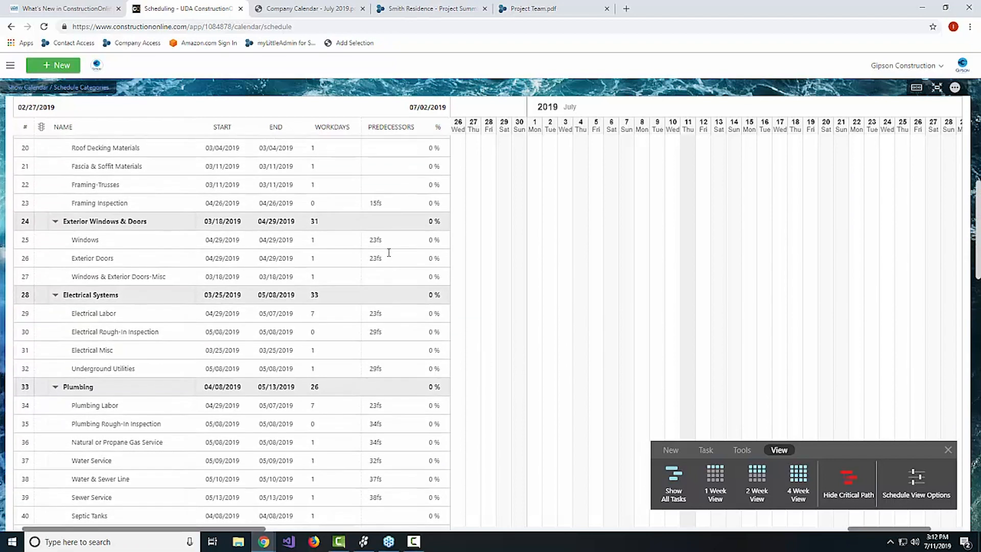
{"action": "scroll", "coordinate": [167, 214], "scroll_direction": "up", "scroll_amount": 3}
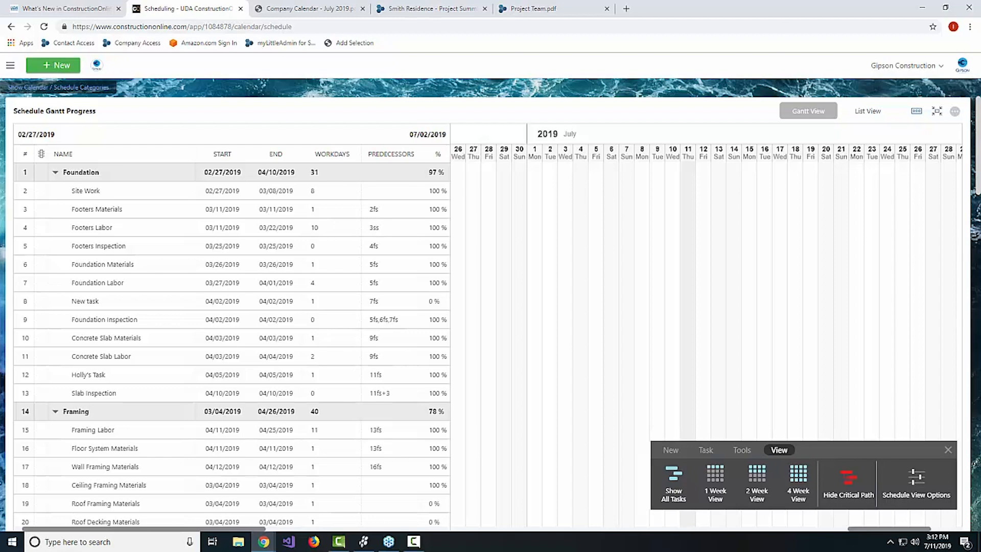
{"action": "left_click", "coordinate": [191, 283]}
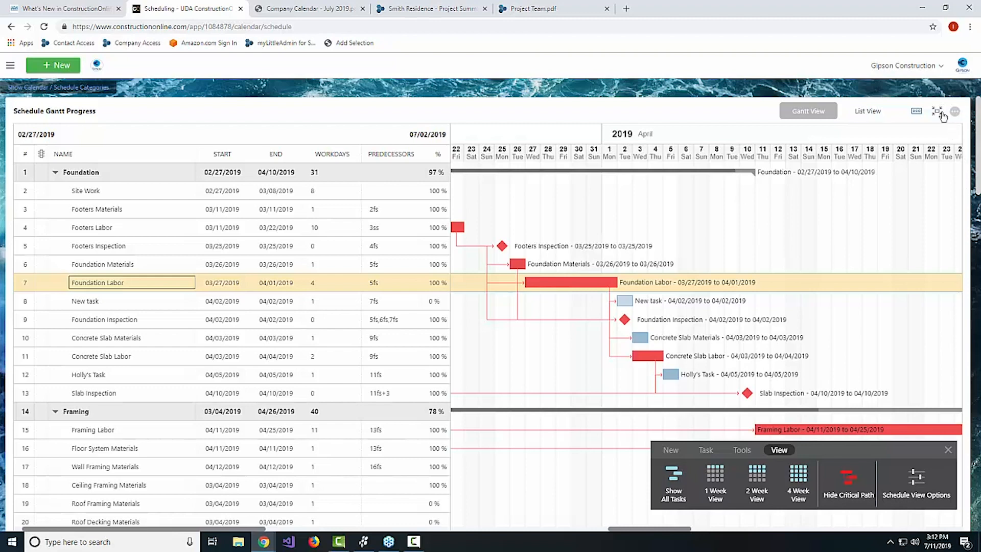
{"action": "left_click", "coordinate": [936, 111]}
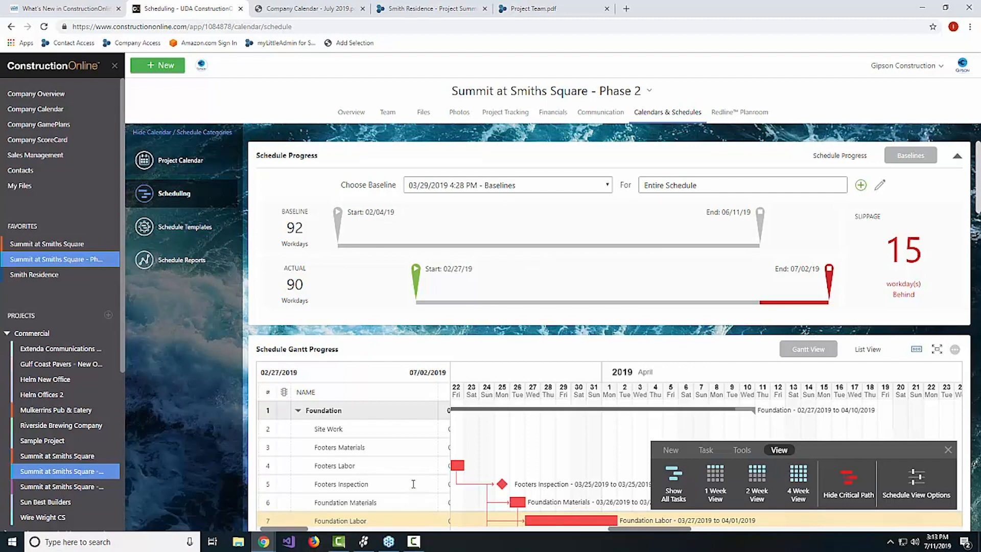
Open the Project Calendar and go back to May 2019
{"action": "left_click", "coordinate": [181, 160]}
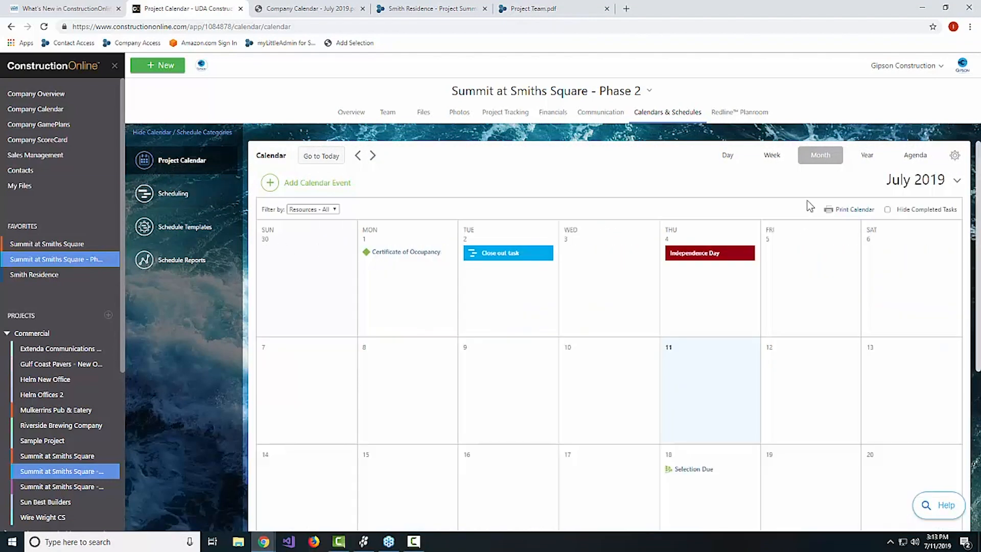
{"action": "left_click", "coordinate": [359, 159]}
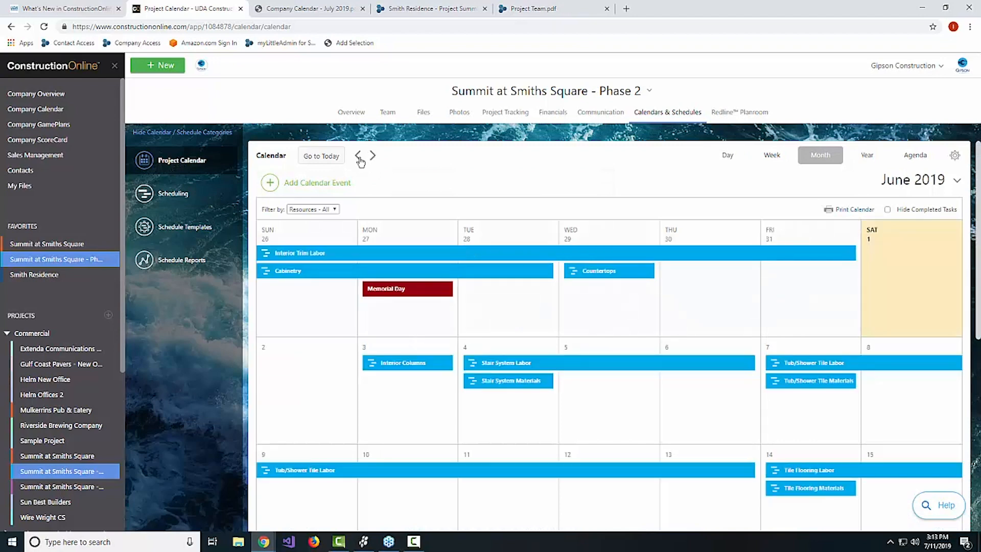
{"action": "left_click", "coordinate": [359, 158]}
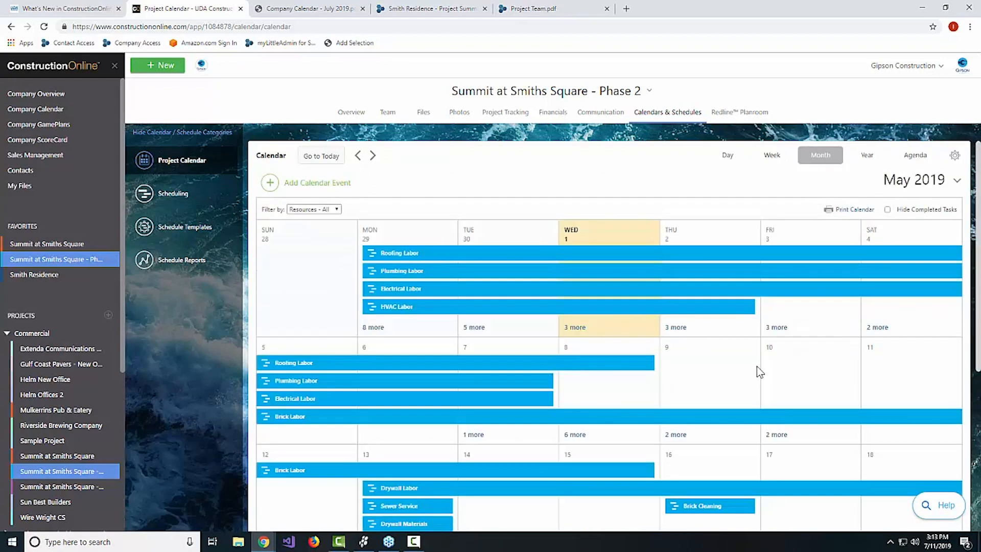
Print the May 2019 project calendar to a PDF and open the downloaded file
{"action": "scroll", "coordinate": [756, 365], "scroll_direction": "down", "scroll_amount": 5}
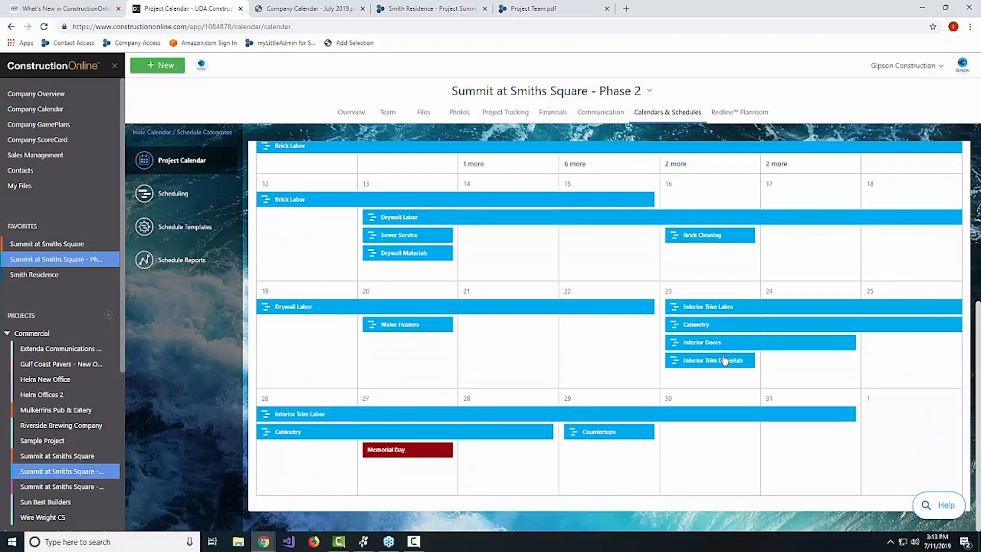
{"action": "scroll", "coordinate": [724, 360], "scroll_direction": "up", "scroll_amount": 5}
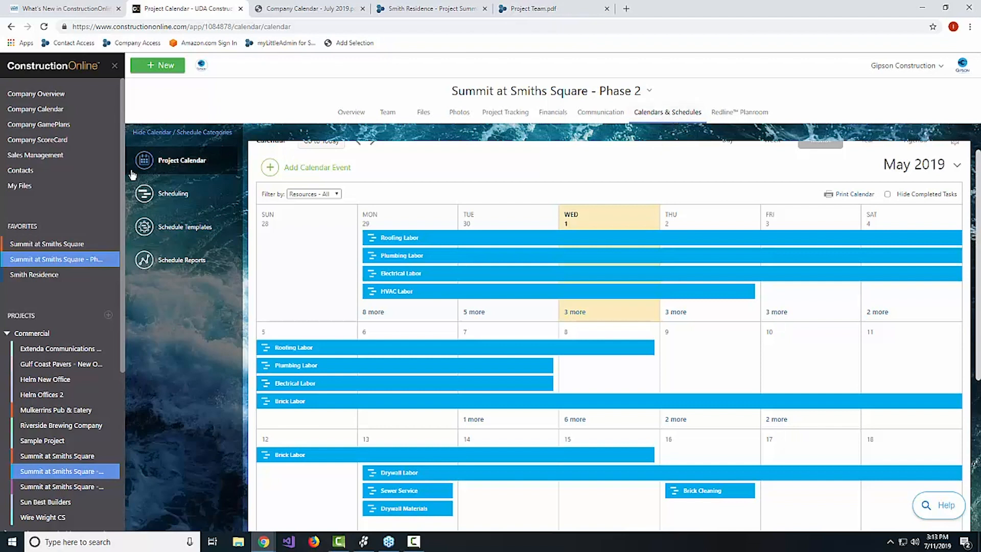
{"action": "left_click", "coordinate": [853, 195]}
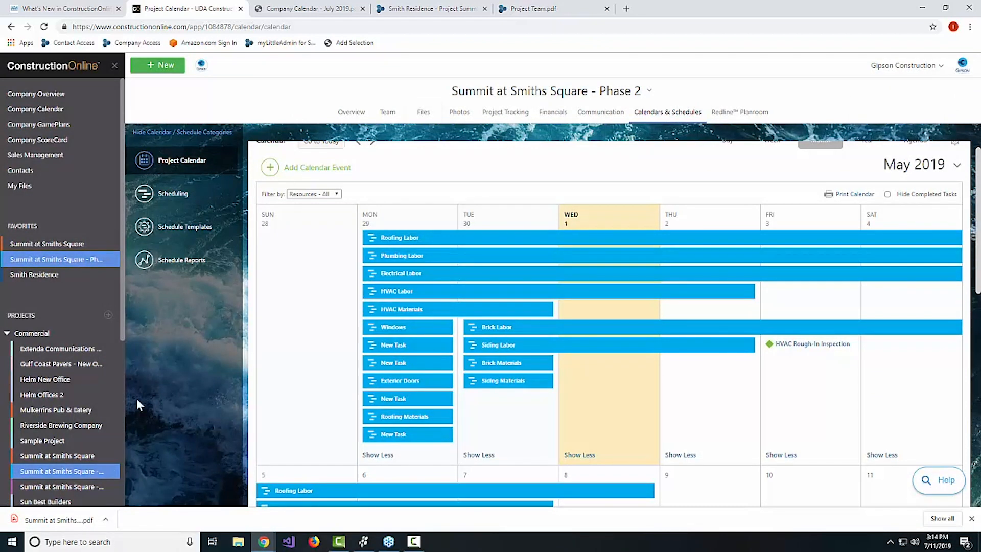
{"action": "left_click", "coordinate": [69, 520]}
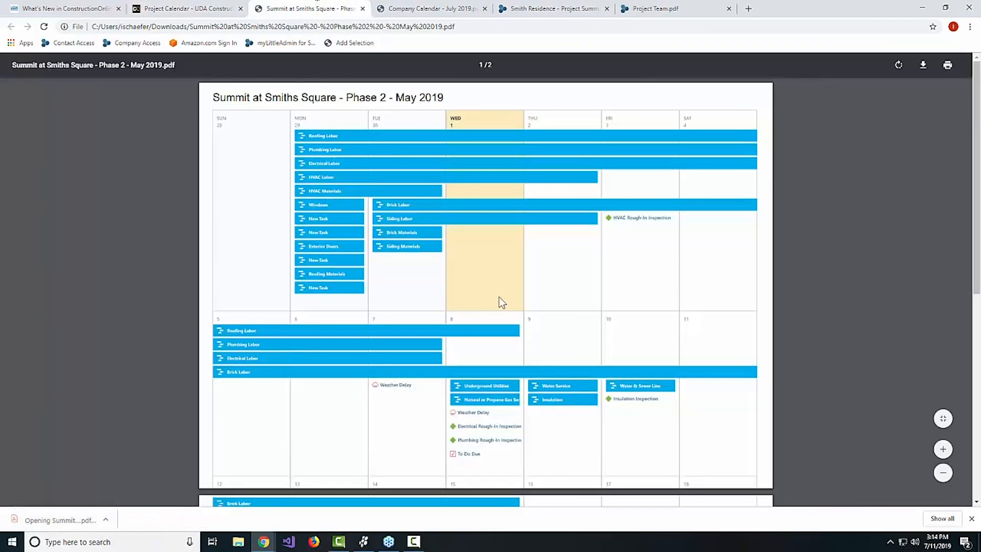
Review the printed May 2019 project calendar PDF, including its tasks, inspections, weather delays and to-dos
{"action": "scroll", "coordinate": [458, 300], "scroll_direction": "down", "scroll_amount": 1}
{"action": "scroll", "coordinate": [491, 296], "scroll_direction": "up", "scroll_amount": 1}
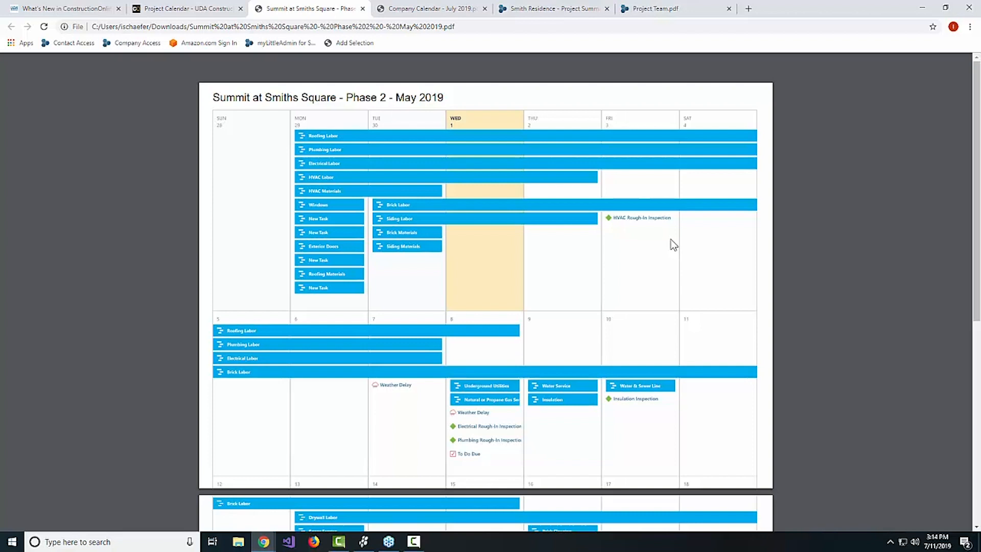
{"action": "scroll", "coordinate": [526, 305], "scroll_direction": "down", "scroll_amount": 1}
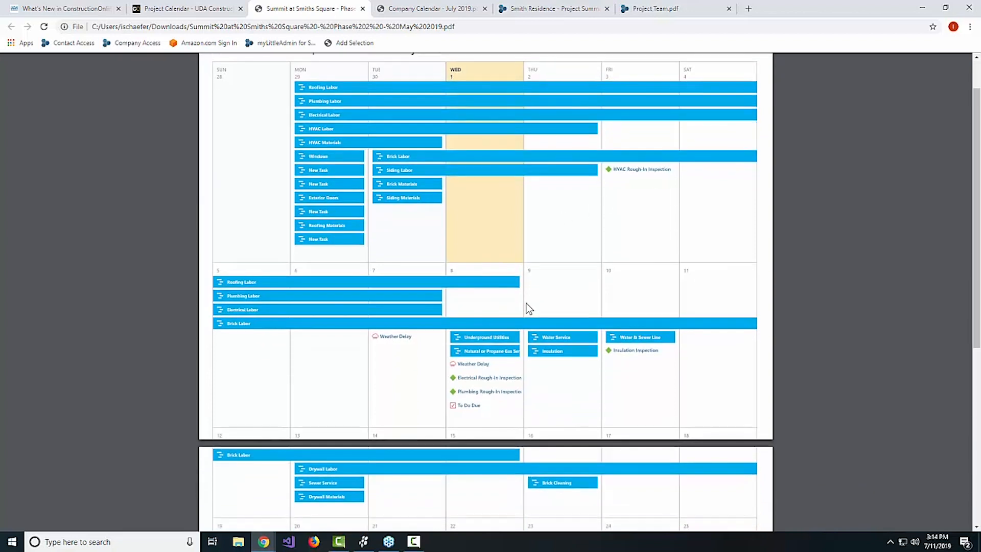
{"action": "scroll", "coordinate": [526, 311], "scroll_direction": "down", "scroll_amount": 1}
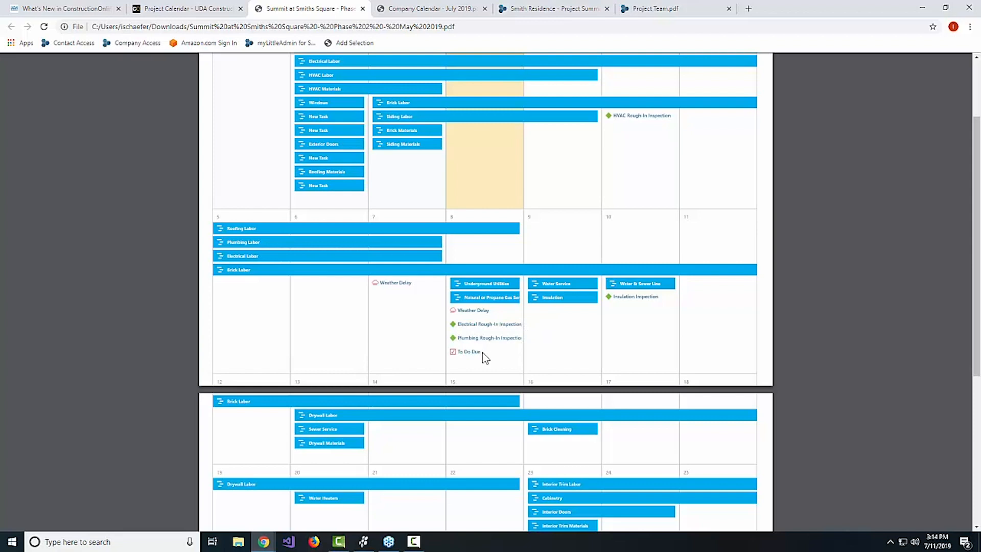
Return to the Project Calendar, review which item types its Calendar Settings can show, and close the settings without saving
{"action": "left_click", "coordinate": [194, 15]}
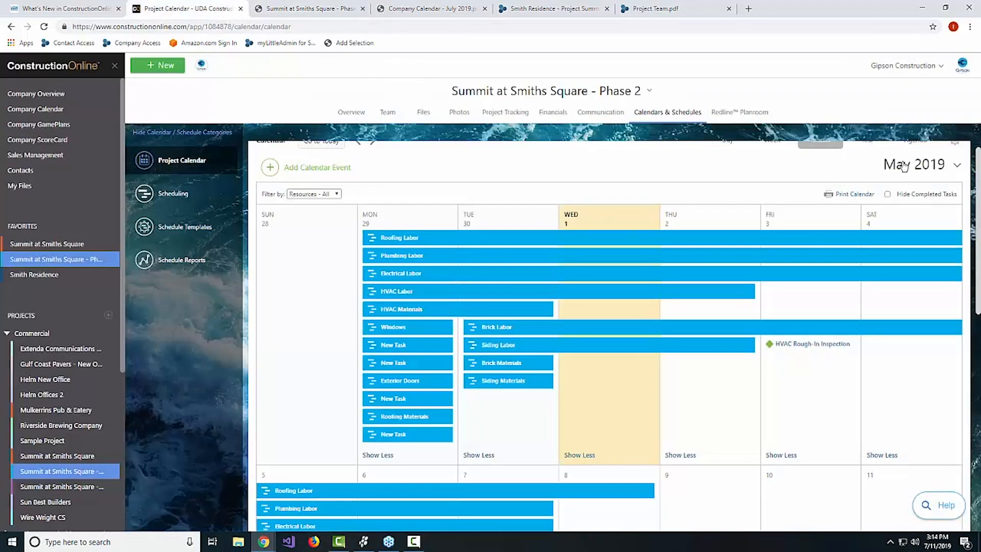
{"action": "scroll", "coordinate": [904, 166], "scroll_direction": "up", "scroll_amount": 1}
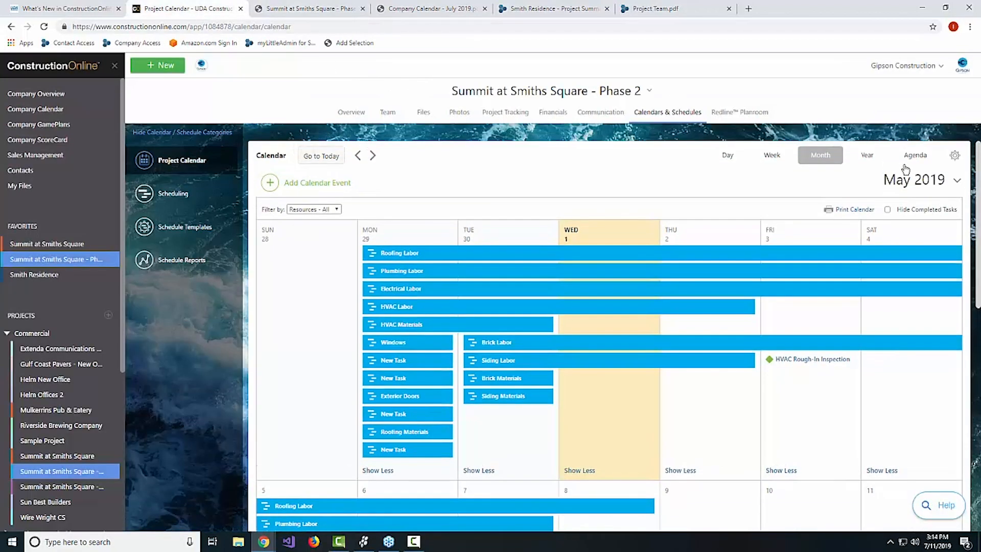
{"action": "left_click", "coordinate": [954, 156]}
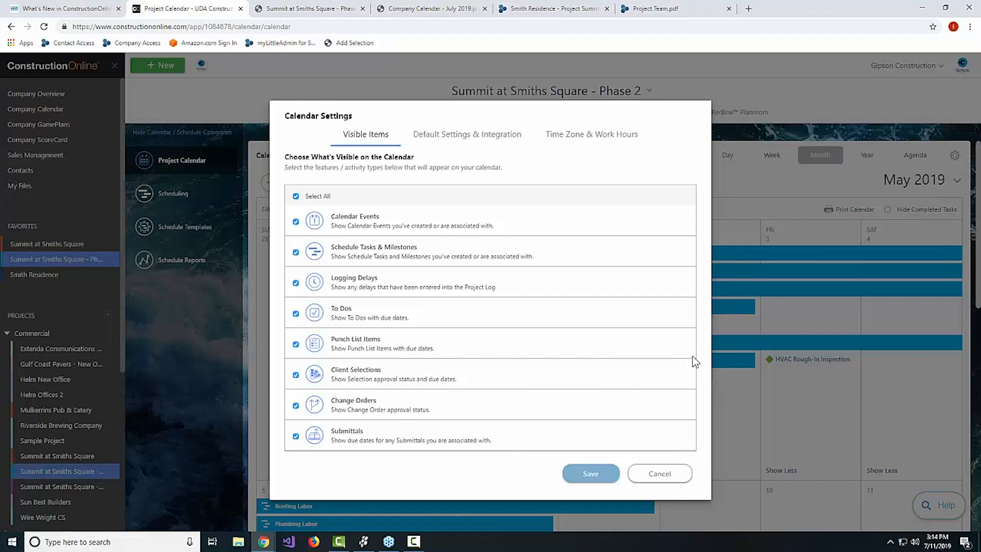
{"action": "left_click", "coordinate": [669, 471]}
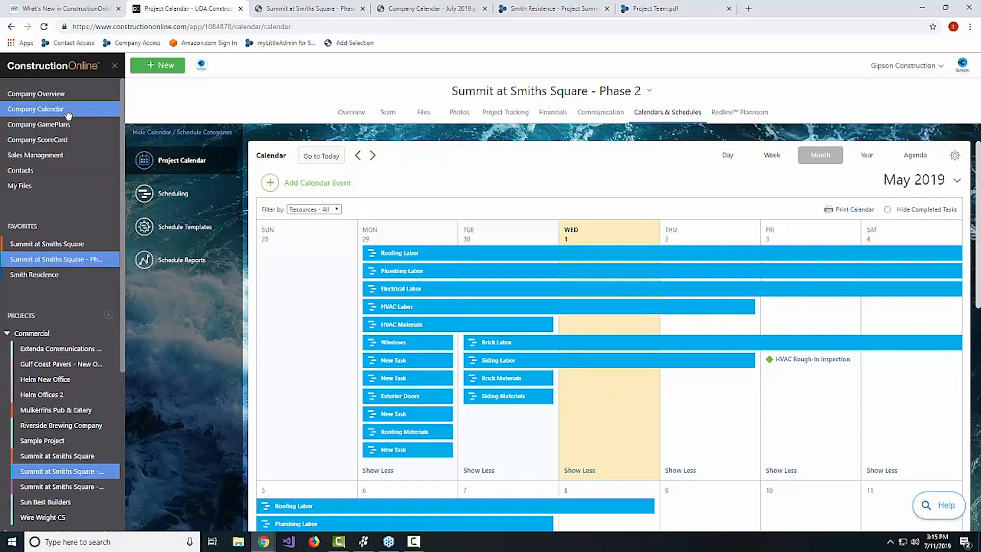
Open the Company Calendar, and review its printed July 2019 PDF in the already open file
{"action": "left_click", "coordinate": [36, 109]}
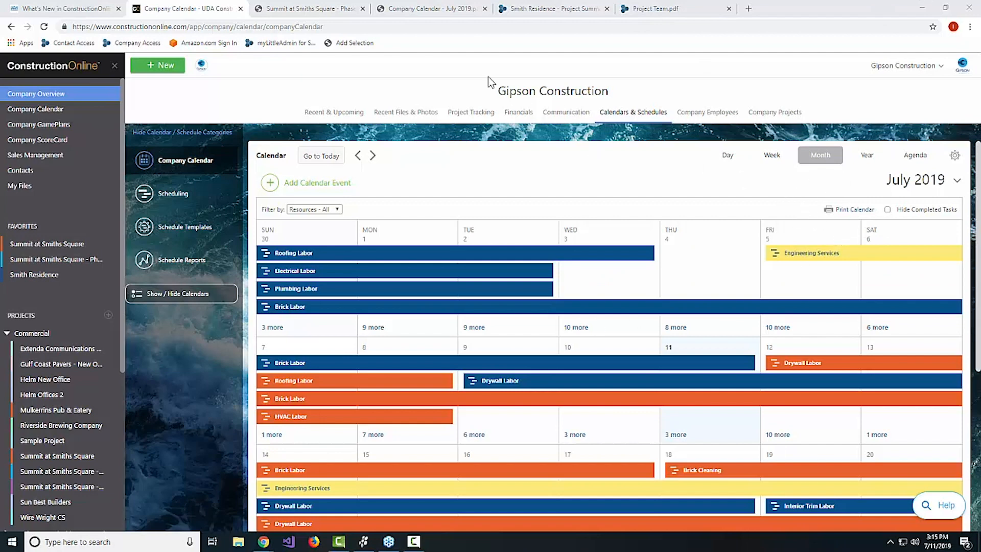
{"action": "left_click", "coordinate": [431, 8]}
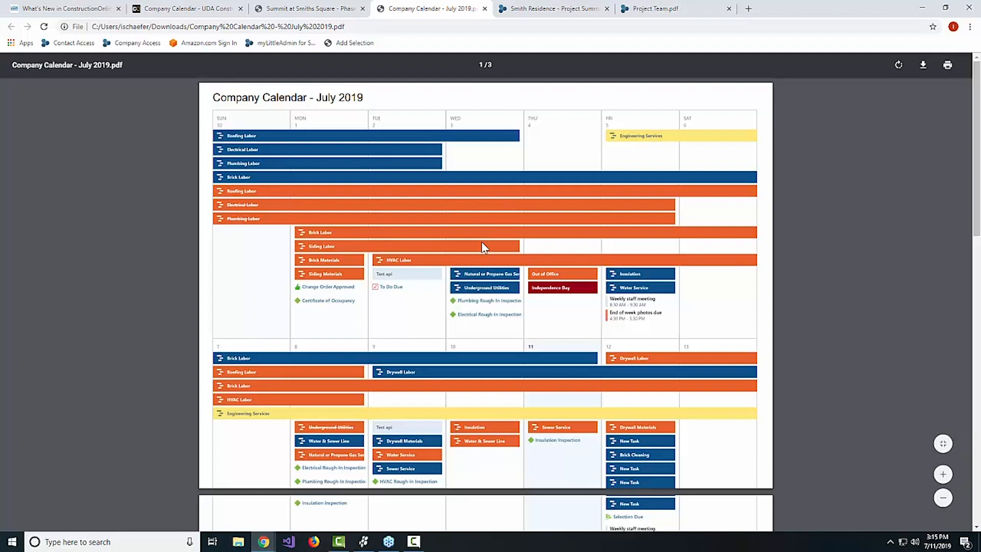
{"action": "scroll", "coordinate": [480, 250], "scroll_direction": "down", "scroll_amount": 5}
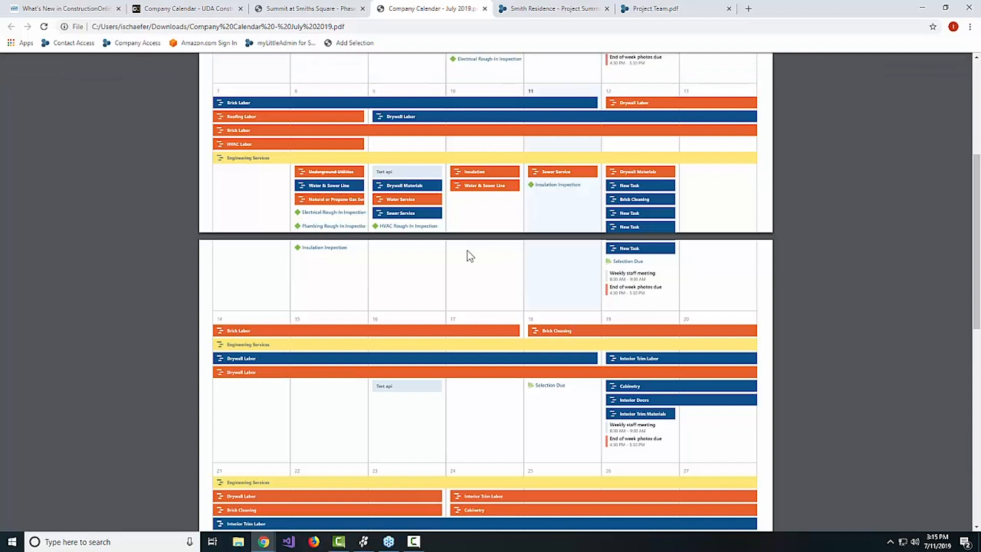
{"action": "scroll", "coordinate": [453, 201], "scroll_direction": "up", "scroll_amount": 5}
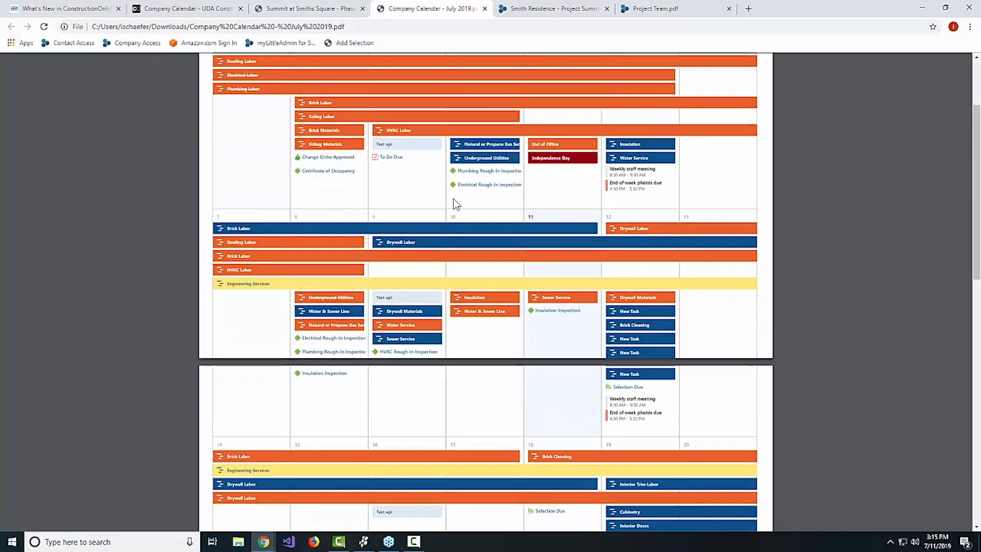
Return to ConstructionOnline, open the Company Projects list and switch it to the map view
{"action": "left_click", "coordinate": [184, 8]}
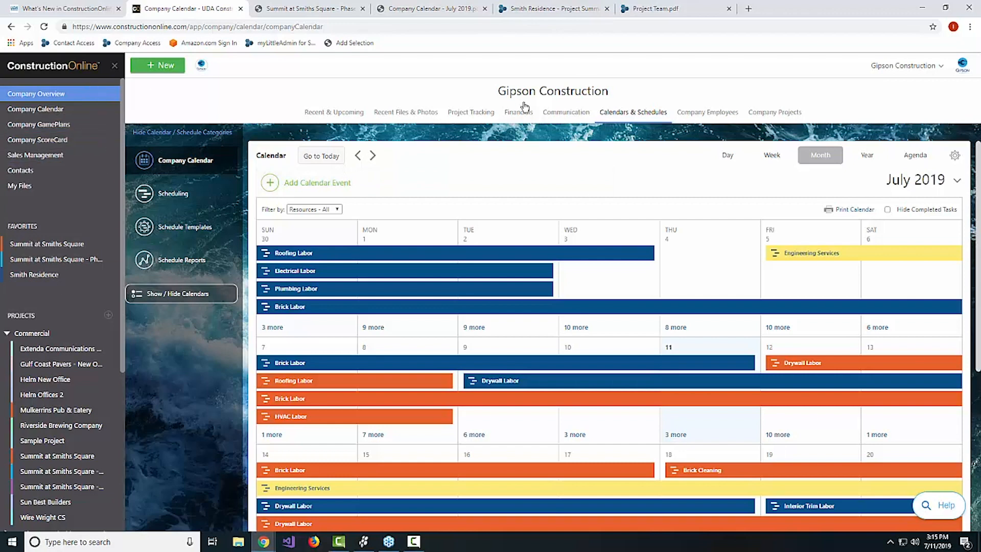
{"action": "left_click", "coordinate": [767, 118]}
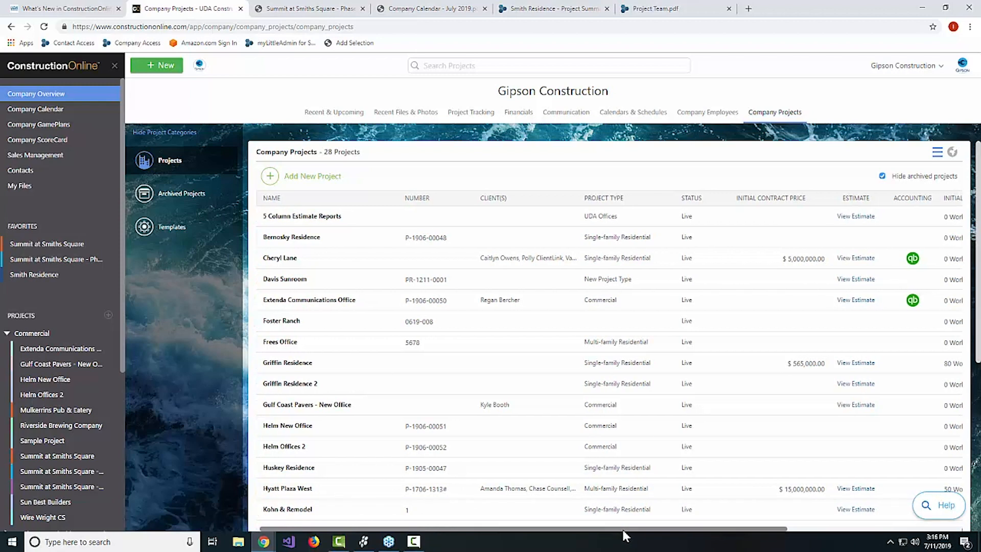
{"action": "mouse_move", "coordinate": [622, 529]}
{"action": "left_mouse_down"}
{"action": "mouse_move", "coordinate": [780, 526]}
{"action": "mouse_move", "coordinate": [613, 527]}
{"action": "left_mouse_up"}
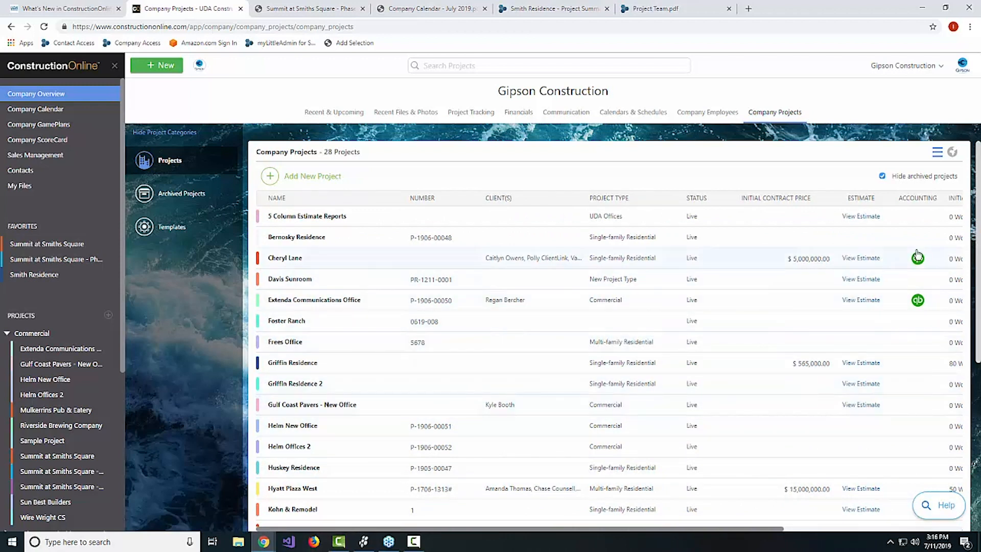
{"action": "left_click", "coordinate": [952, 154]}
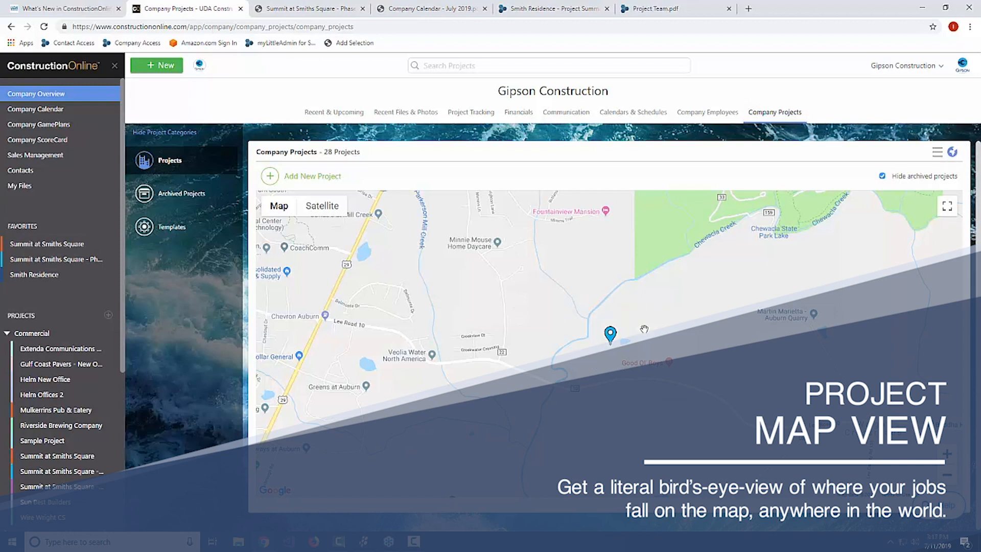
View the name and address details of the project pinned near Auburn University, and close its info window
{"action": "scroll", "coordinate": [543, 338], "scroll_direction": "down", "scroll_amount": 1}
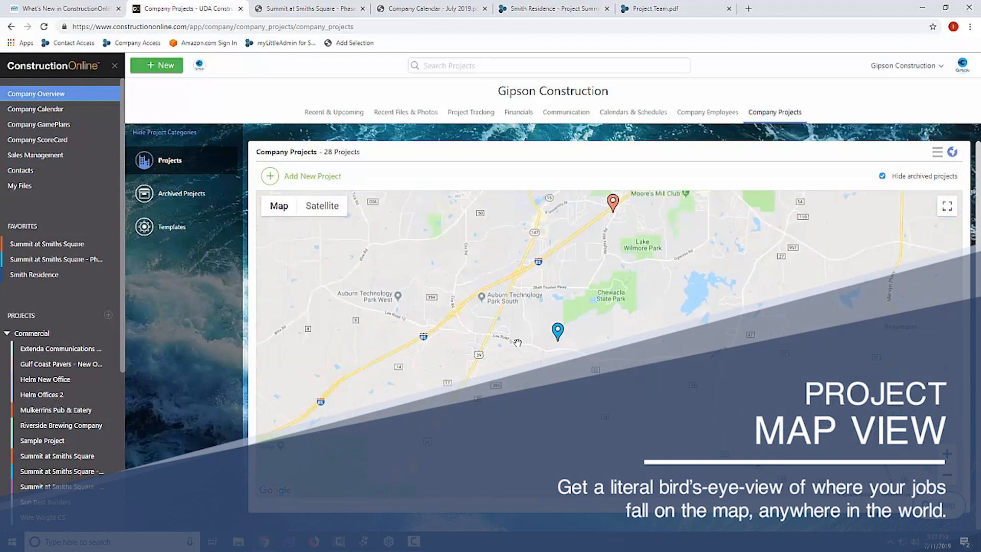
{"action": "scroll", "coordinate": [532, 340], "scroll_direction": "down", "scroll_amount": 2}
{"action": "left_click", "coordinate": [566, 266]}
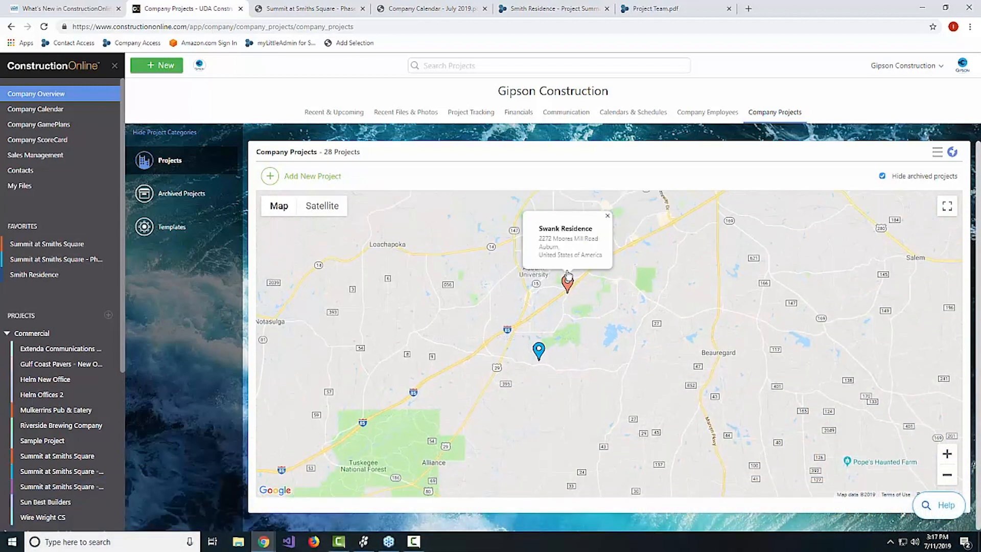
{"action": "scroll", "coordinate": [471, 270], "scroll_direction": "down", "scroll_amount": 3}
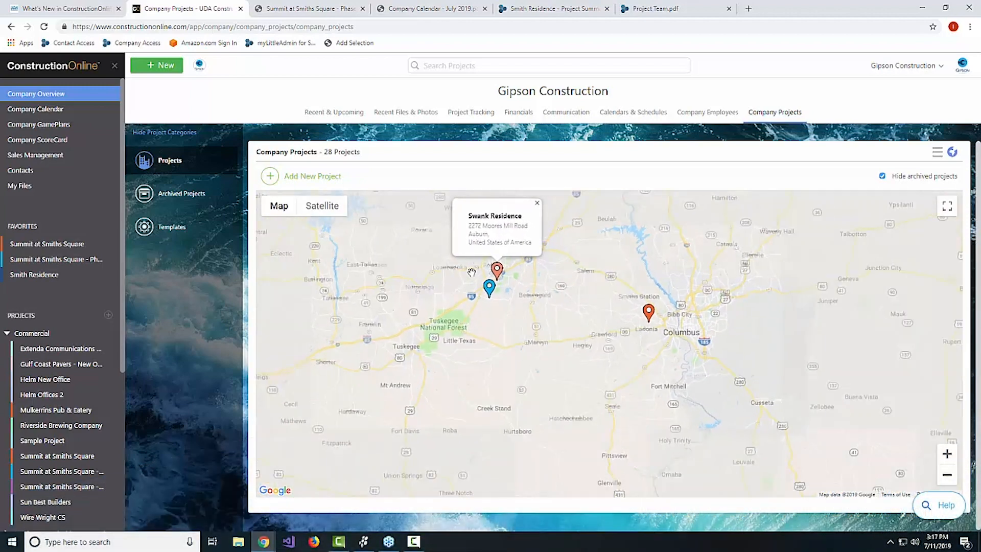
{"action": "left_click", "coordinate": [524, 198]}
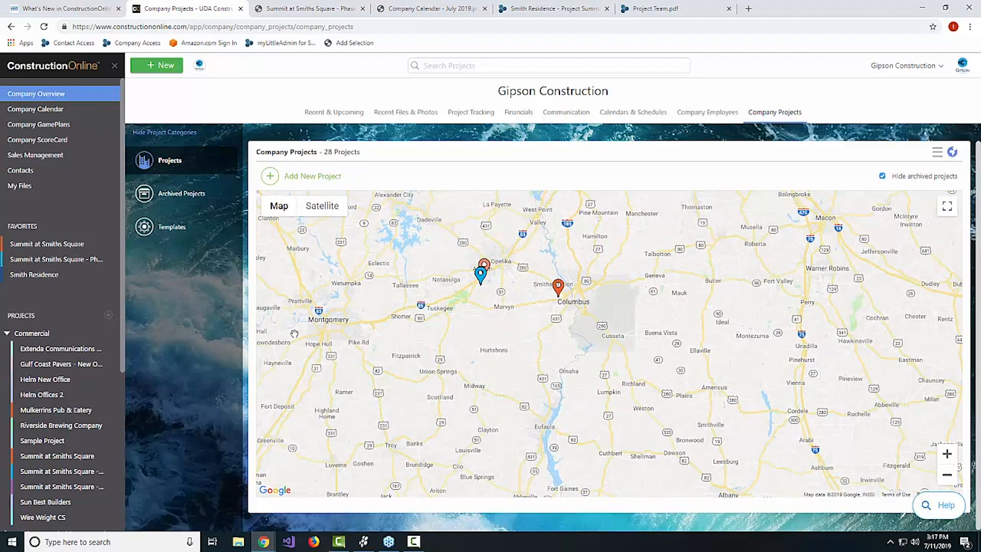
Examine where the company's projects are located on the map, from the Southeast out to the whole United States
{"action": "left_click_drag", "start_coordinate": [359, 251], "coordinate": [429, 300]}
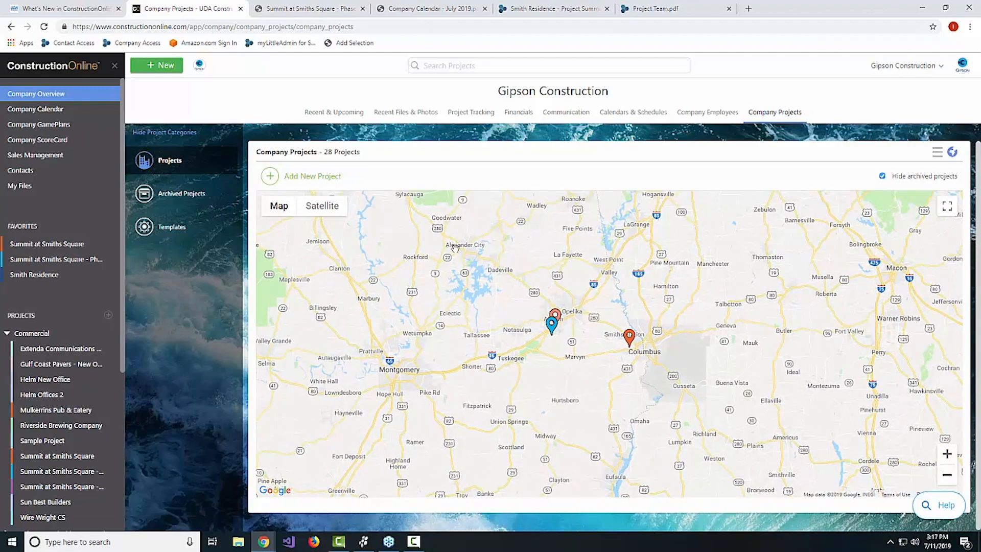
{"action": "scroll", "coordinate": [478, 345], "scroll_direction": "down", "scroll_amount": 1}
{"action": "scroll", "coordinate": [453, 325], "scroll_direction": "down", "scroll_amount": 1}
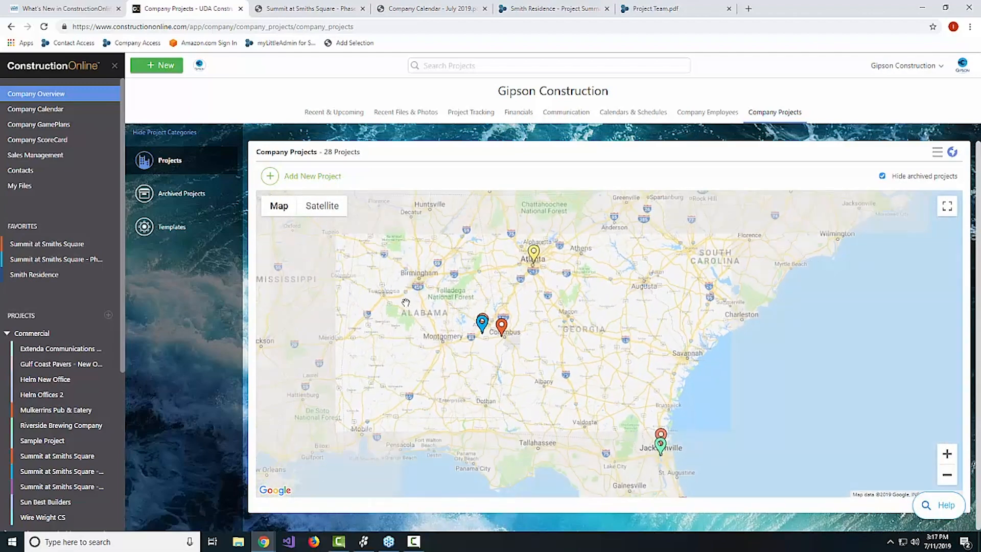
{"action": "left_click_drag", "start_coordinate": [501, 295], "coordinate": [601, 310]}
{"action": "scroll", "coordinate": [601, 309], "scroll_direction": "down", "scroll_amount": 1}
{"action": "left_click_drag", "start_coordinate": [445, 221], "coordinate": [548, 266]}
{"action": "left_click_drag", "start_coordinate": [563, 305], "coordinate": [615, 286]}
{"action": "scroll", "coordinate": [616, 311], "scroll_direction": "down", "scroll_amount": 1}
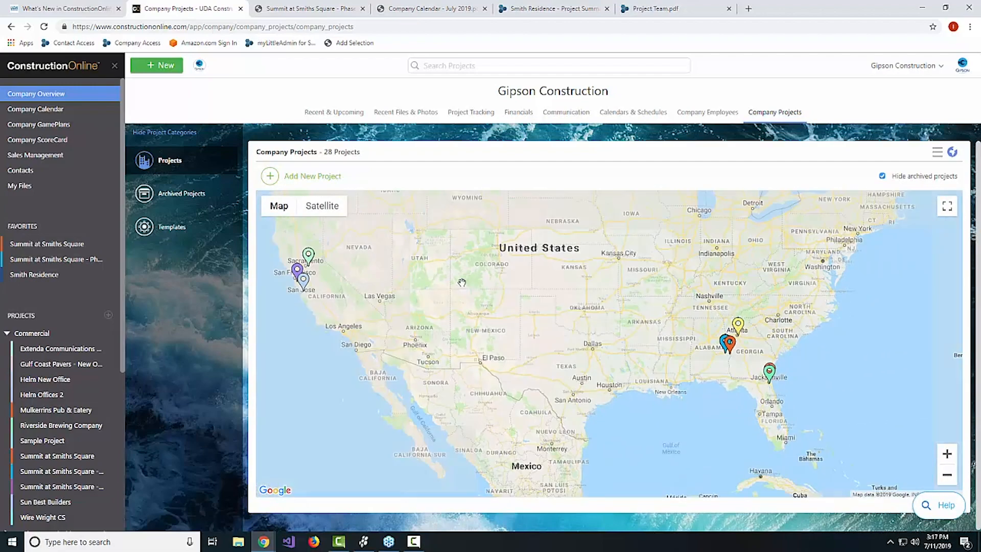
{"action": "left_click_drag", "start_coordinate": [386, 261], "coordinate": [460, 288]}
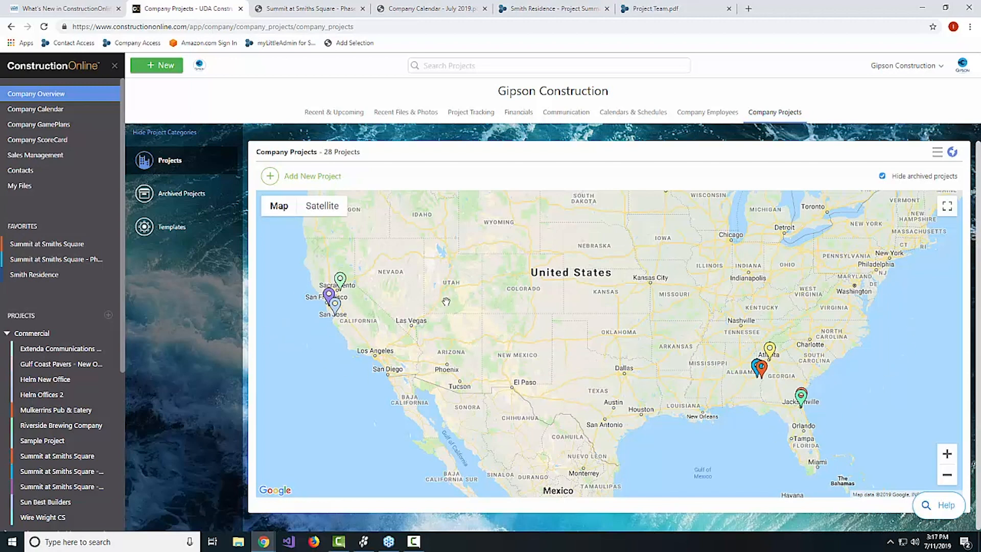
Examine the project locations on the map at world scale, from the Americas across to Asia and back
{"action": "scroll", "coordinate": [619, 296], "scroll_direction": "down", "scroll_amount": 1}
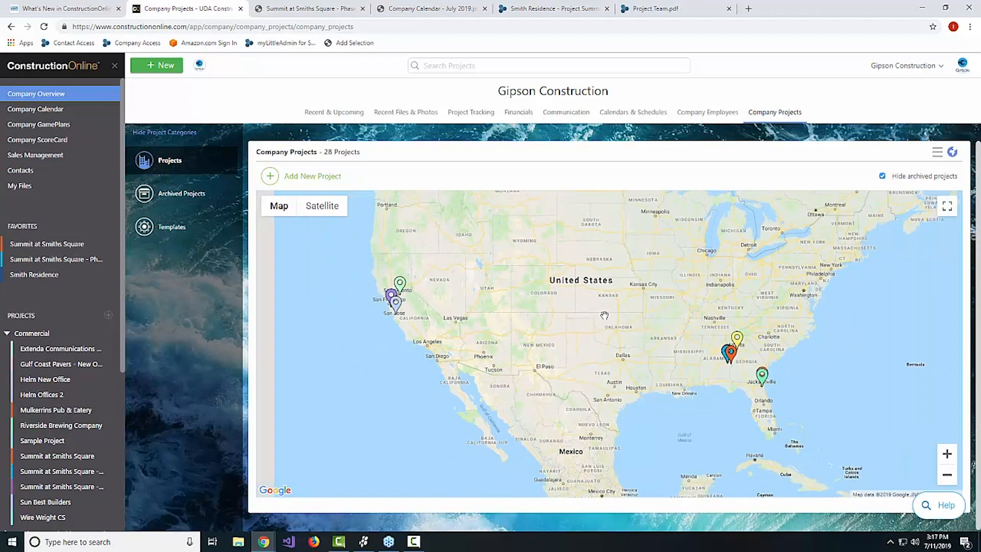
{"action": "scroll", "coordinate": [542, 282], "scroll_direction": "down", "scroll_amount": 1}
{"action": "left_click_drag", "start_coordinate": [608, 272], "coordinate": [597, 328]}
{"action": "scroll", "coordinate": [597, 328], "scroll_direction": "down", "scroll_amount": 1}
{"action": "left_click_drag", "start_coordinate": [866, 355], "coordinate": [603, 323]}
{"action": "mouse_move", "coordinate": [800, 321]}
{"action": "left_mouse_down"}
{"action": "mouse_move", "coordinate": [672, 349]}
{"action": "mouse_move", "coordinate": [544, 310]}
{"action": "left_mouse_up"}
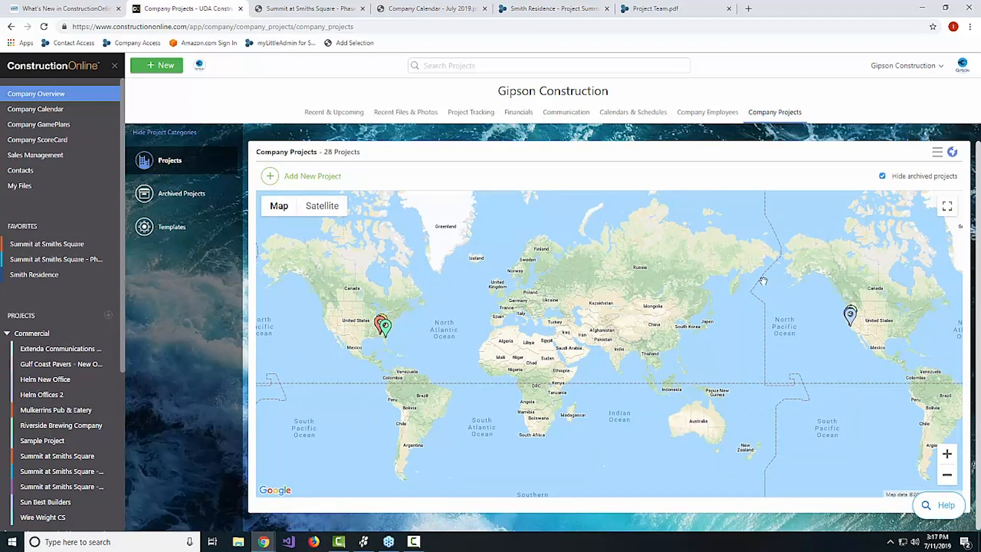
{"action": "left_click_drag", "start_coordinate": [401, 298], "coordinate": [695, 305]}
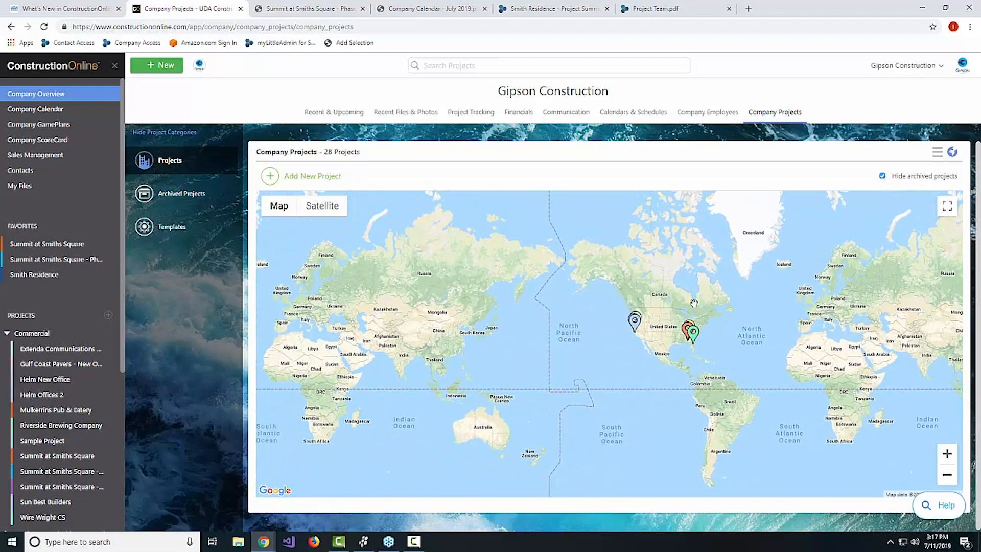
Bring the map back from world scale to the project pins across the United States
{"action": "scroll", "coordinate": [693, 303], "scroll_direction": "up", "scroll_amount": 2}
{"action": "scroll", "coordinate": [629, 349], "scroll_direction": "down", "scroll_amount": 1}
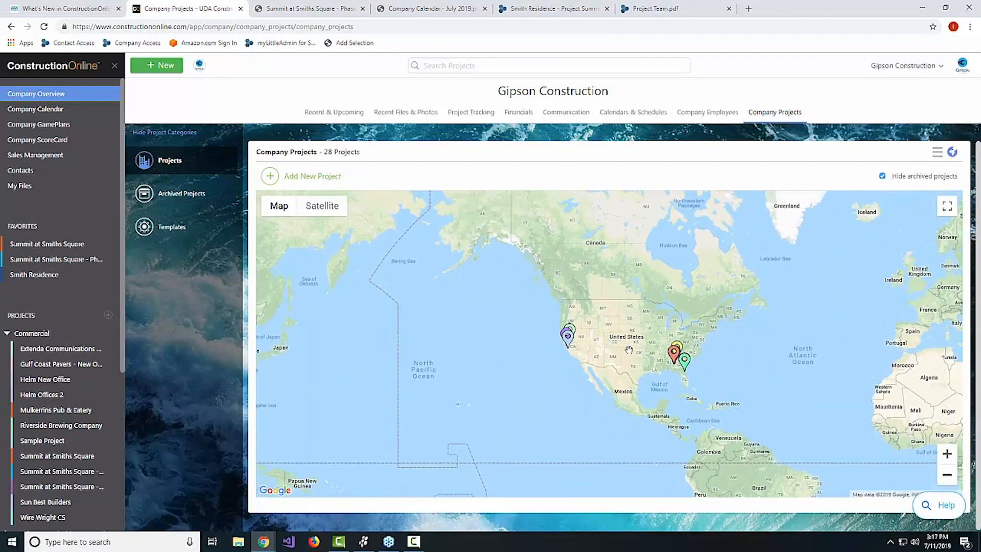
{"action": "scroll", "coordinate": [629, 349], "scroll_direction": "down", "scroll_amount": 1}
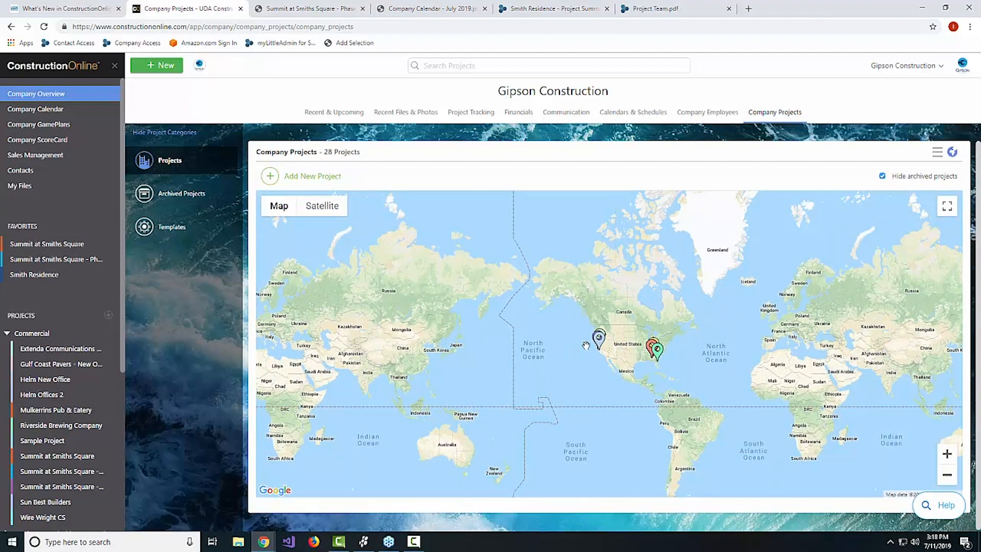
{"action": "scroll", "coordinate": [623, 345], "scroll_direction": "up", "scroll_amount": 2}
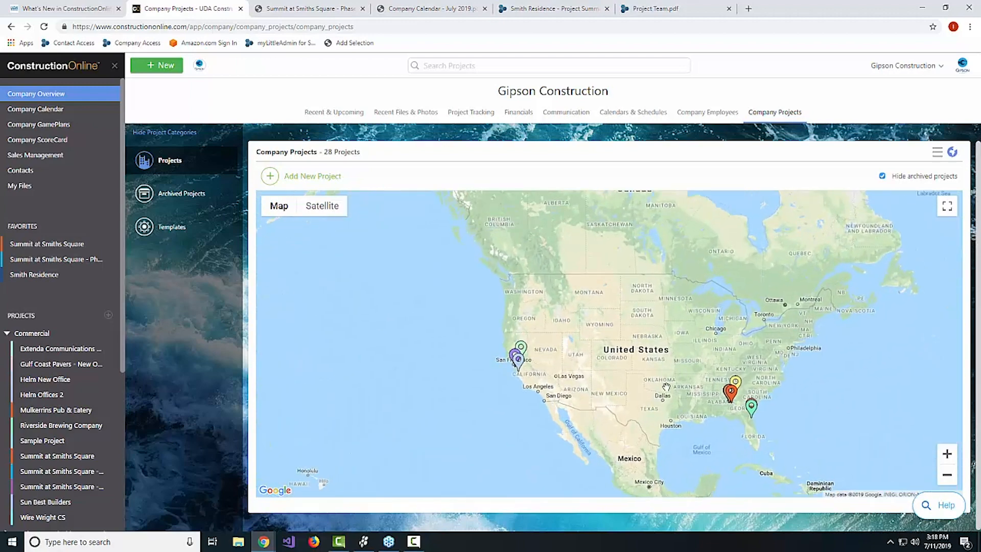
{"action": "scroll", "coordinate": [666, 387], "scroll_direction": "up", "scroll_amount": 1}
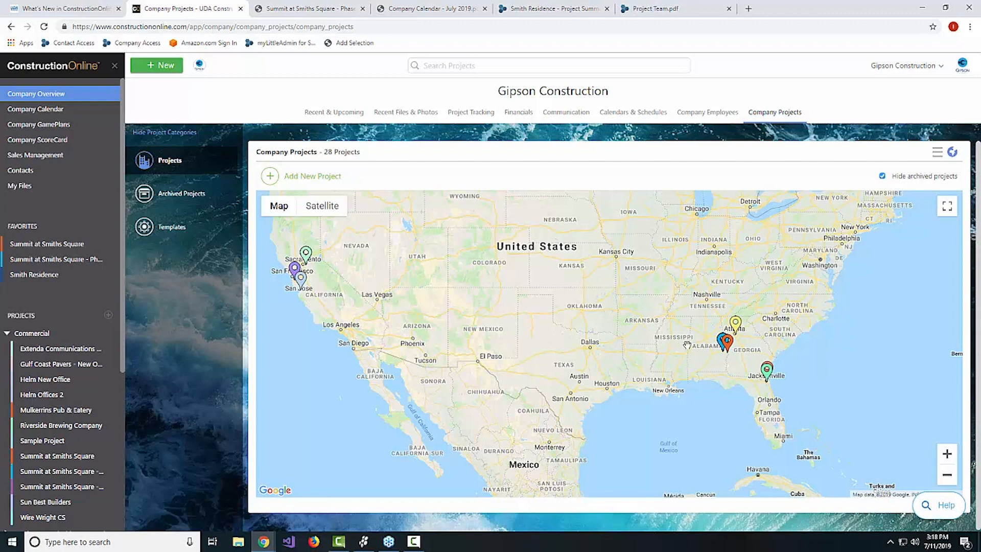
Examine the project pins in the Southeast, from Alabama and Georgia down to a close view of Jacksonville
{"action": "scroll", "coordinate": [725, 352], "scroll_direction": "up", "scroll_amount": 2}
{"action": "scroll", "coordinate": [723, 351], "scroll_direction": "up", "scroll_amount": 1}
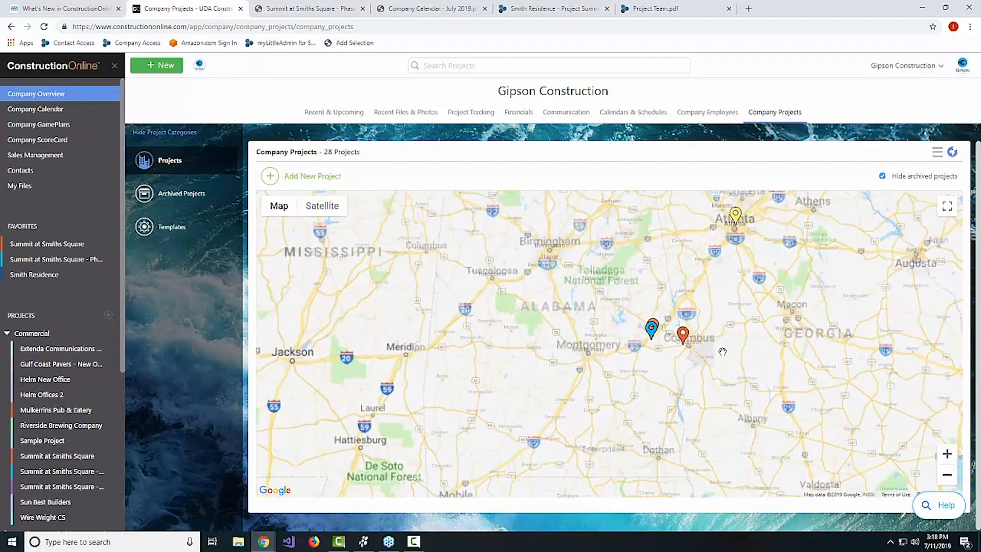
{"action": "scroll", "coordinate": [710, 351], "scroll_direction": "up", "scroll_amount": 1}
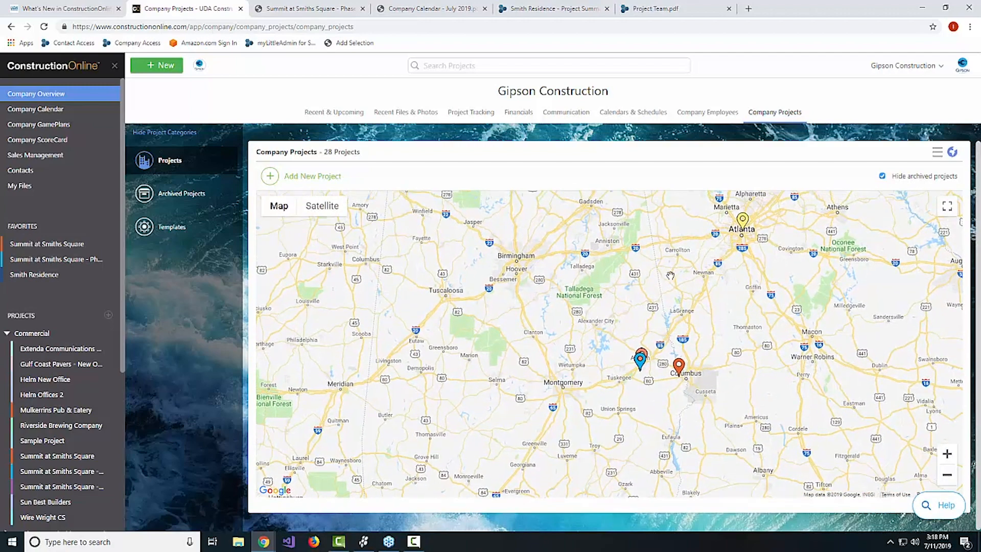
{"action": "scroll", "coordinate": [623, 297], "scroll_direction": "down", "scroll_amount": 1}
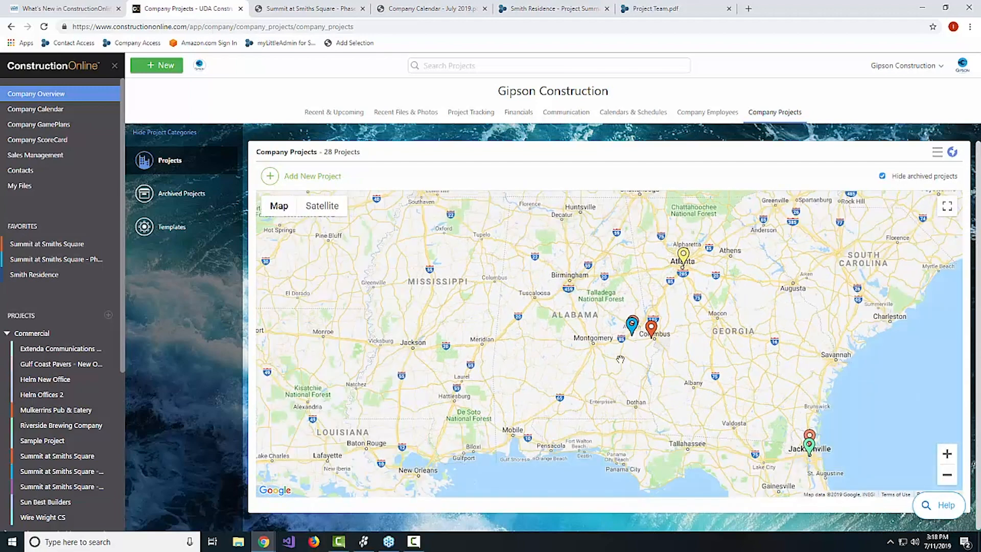
{"action": "left_click_drag", "start_coordinate": [765, 448], "coordinate": [680, 416]}
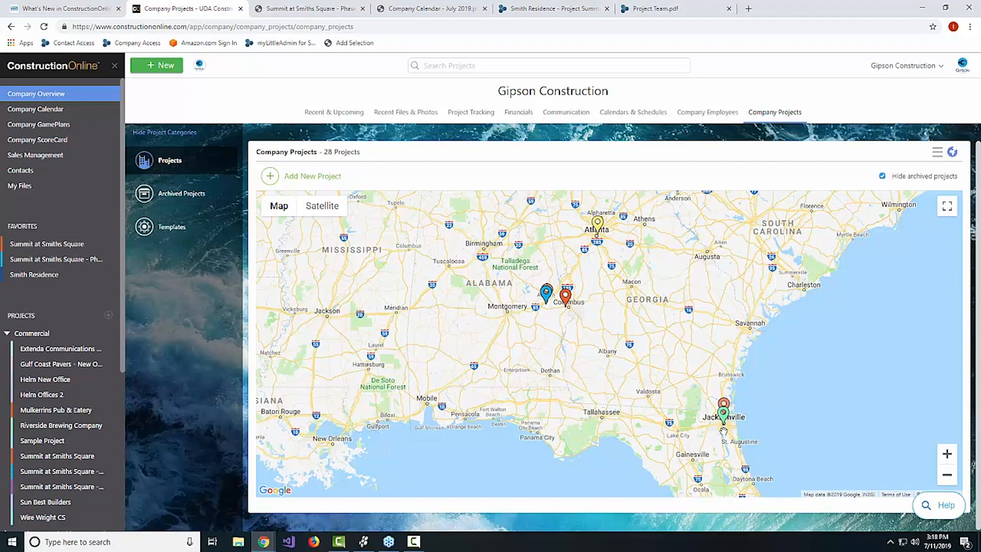
{"action": "scroll", "coordinate": [723, 431], "scroll_direction": "up", "scroll_amount": 2}
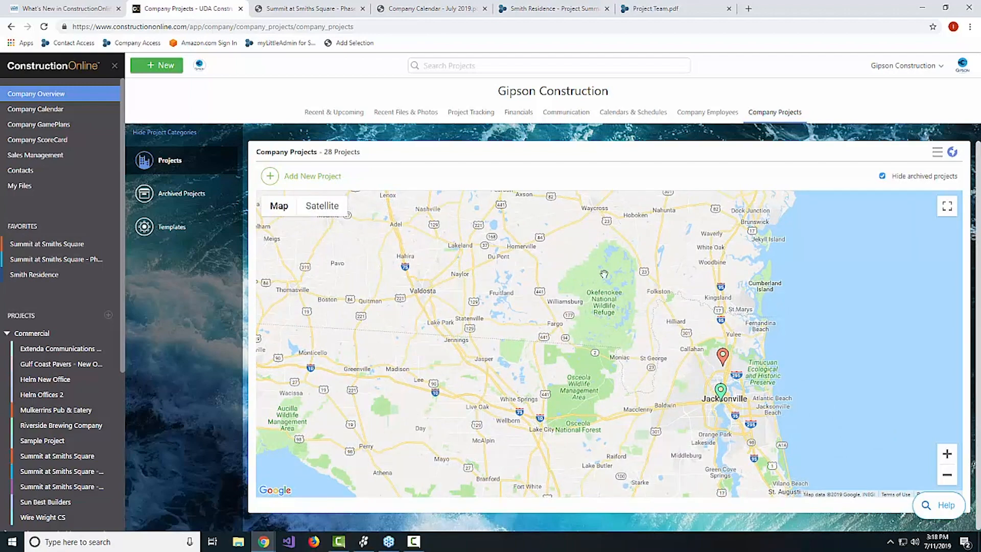
Bring the company projects map back out from Jacksonville to the project pins across Alabama, Georgia and north Florida
{"action": "scroll", "coordinate": [603, 274], "scroll_direction": "down", "scroll_amount": 1}
{"action": "scroll", "coordinate": [604, 274], "scroll_direction": "down", "scroll_amount": 1}
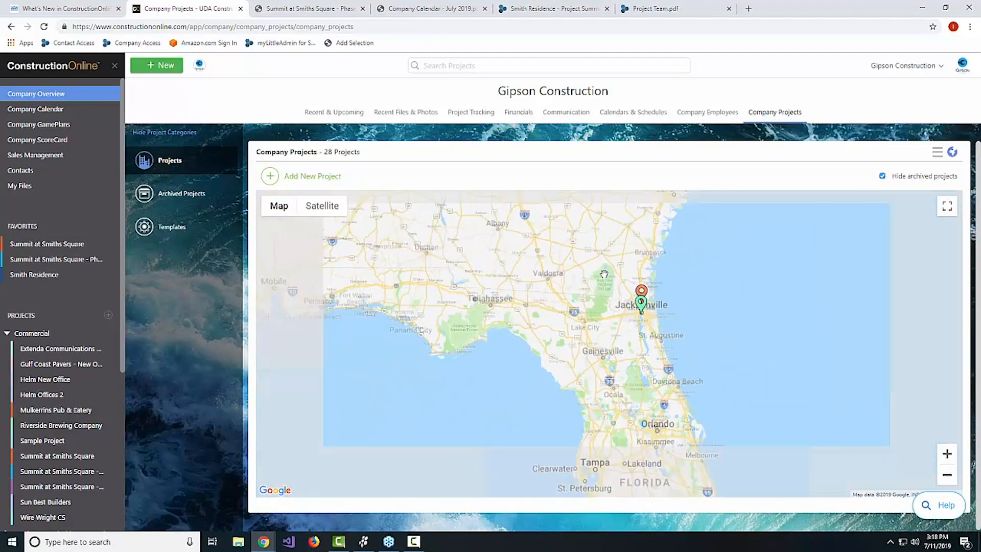
{"action": "left_click_drag", "start_coordinate": [496, 217], "coordinate": [528, 408]}
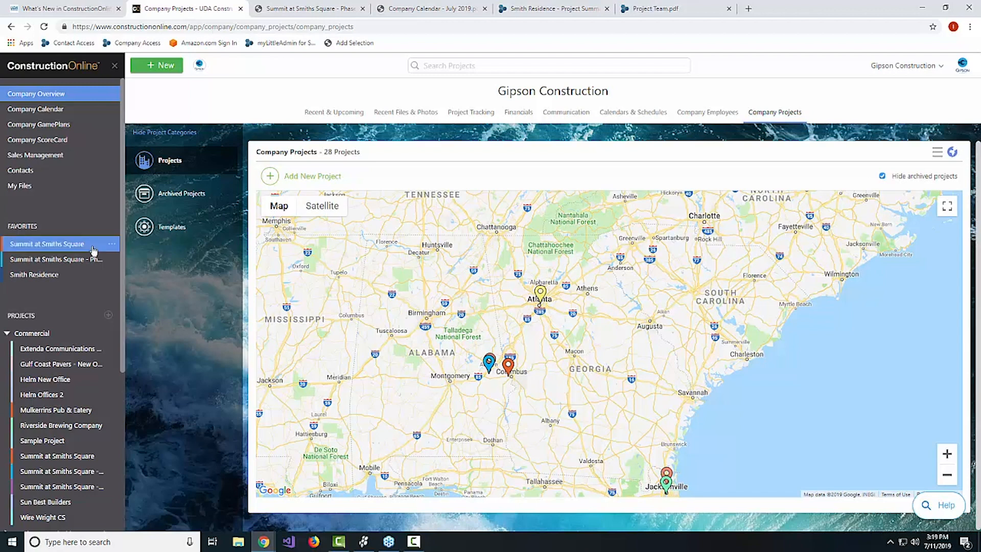
Open the Smith Residence project's Redline Planroom and start importing a Google Map as a new plan
{"action": "left_click", "coordinate": [64, 280]}
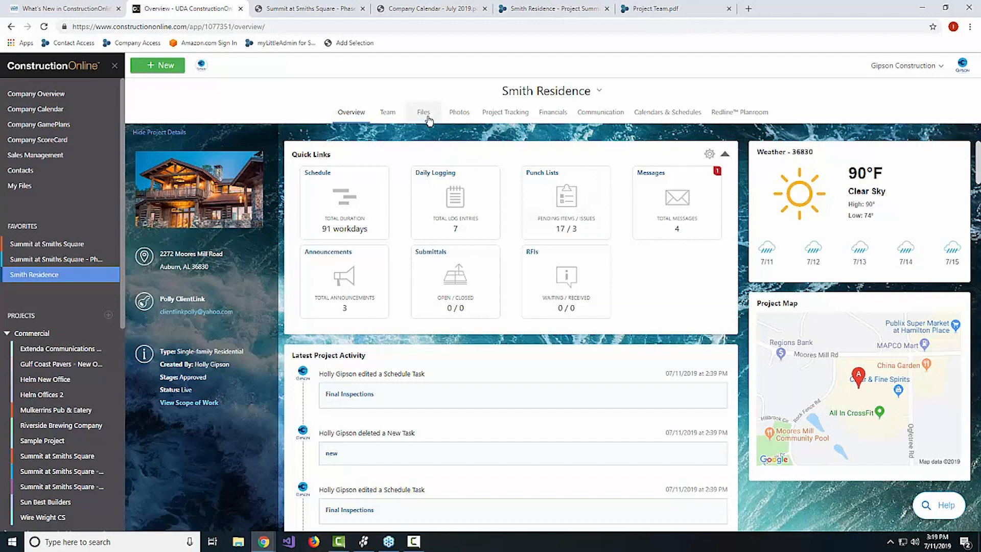
{"action": "left_click", "coordinate": [739, 113]}
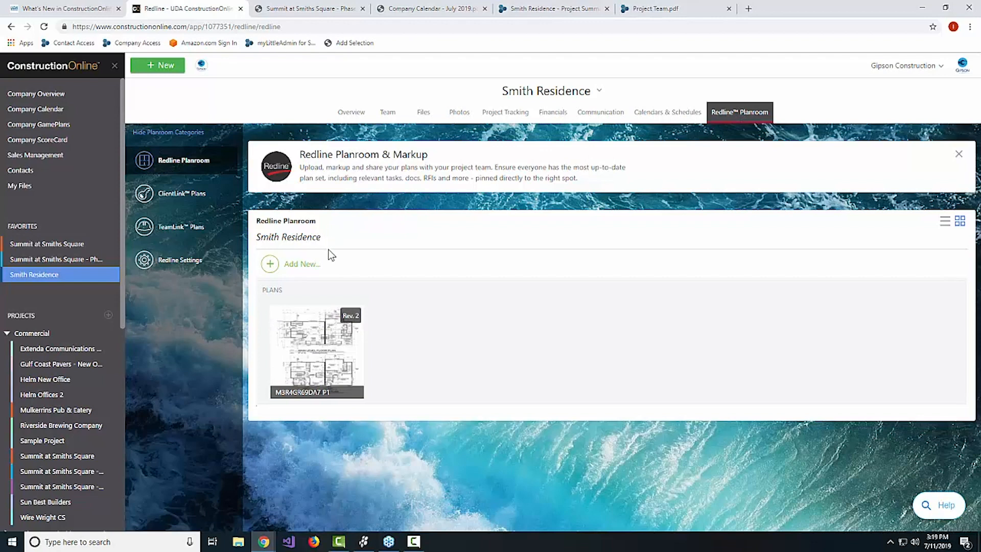
{"action": "left_click", "coordinate": [329, 269]}
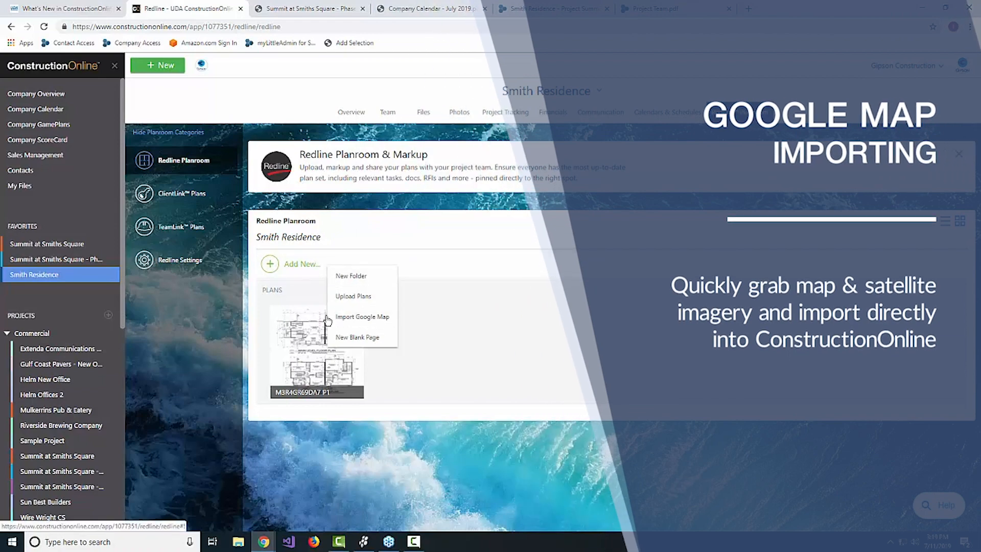
{"action": "left_click", "coordinate": [395, 321]}
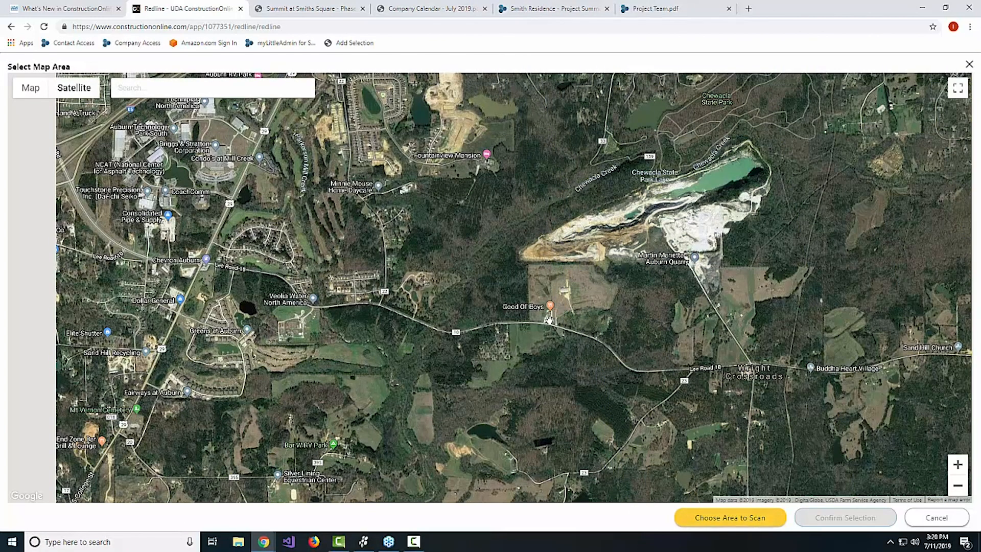
Select a scan area around the Good Ol' Boys buildings north of Lee Road 10 and import it as a satellite image
{"action": "scroll", "coordinate": [556, 319], "scroll_direction": "up", "scroll_amount": 4}
{"action": "left_click_drag", "start_coordinate": [587, 271], "coordinate": [563, 297]}
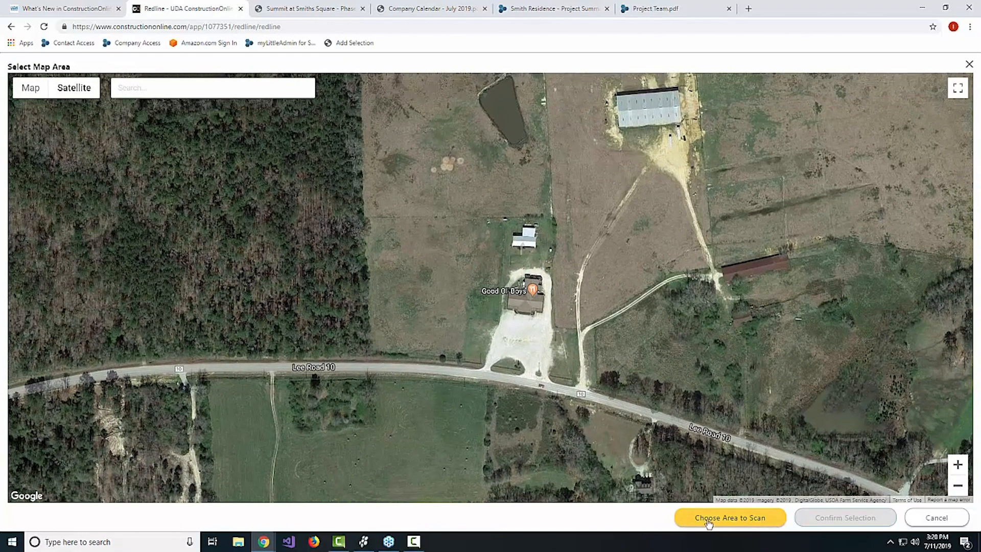
{"action": "left_click", "coordinate": [727, 517]}
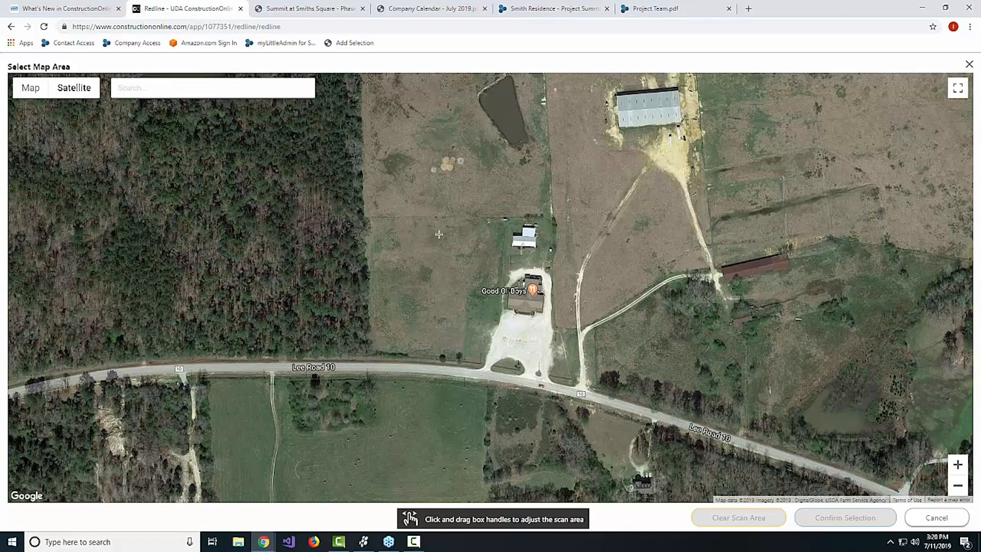
{"action": "left_click_drag", "start_coordinate": [419, 363], "coordinate": [639, 177]}
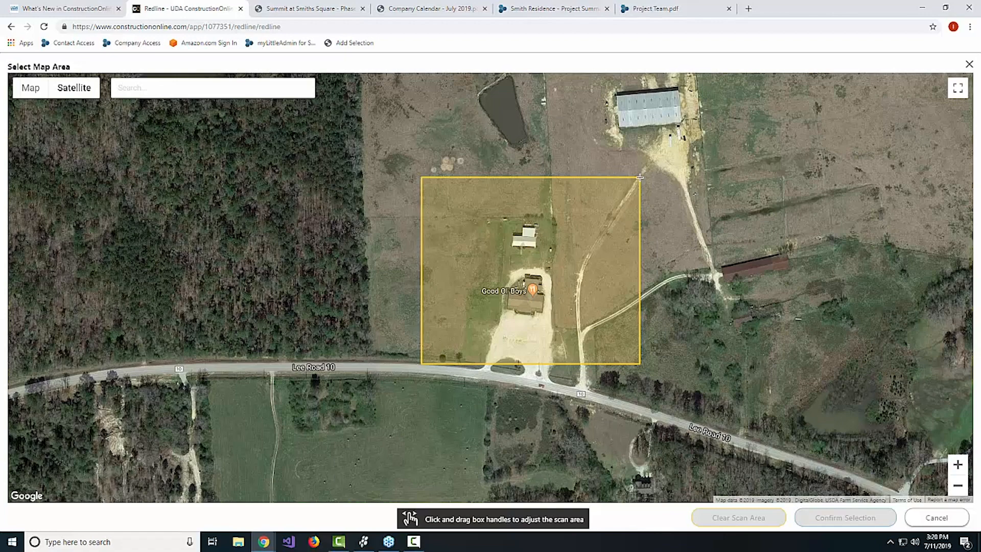
{"action": "left_click_drag", "start_coordinate": [640, 177], "coordinate": [640, 177]}
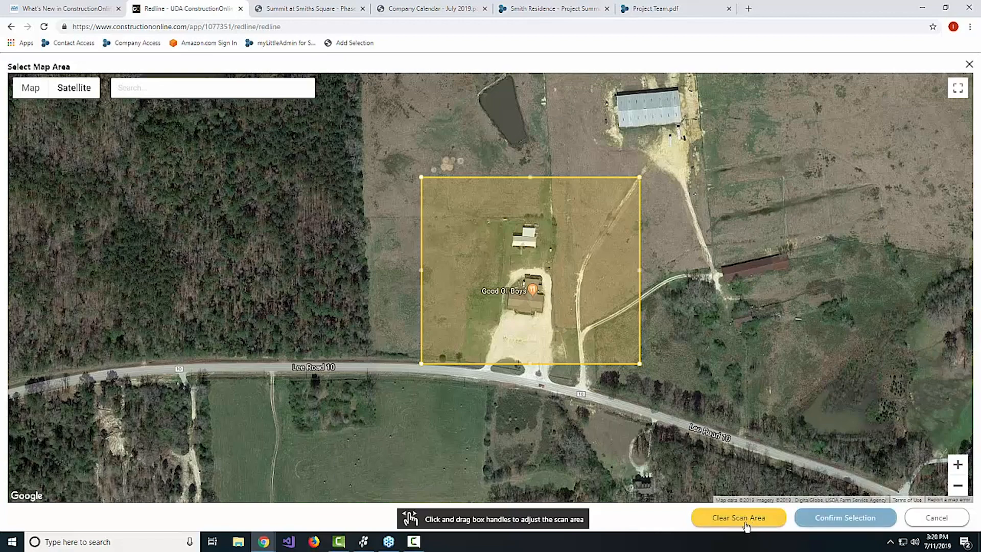
{"action": "left_click", "coordinate": [829, 520]}
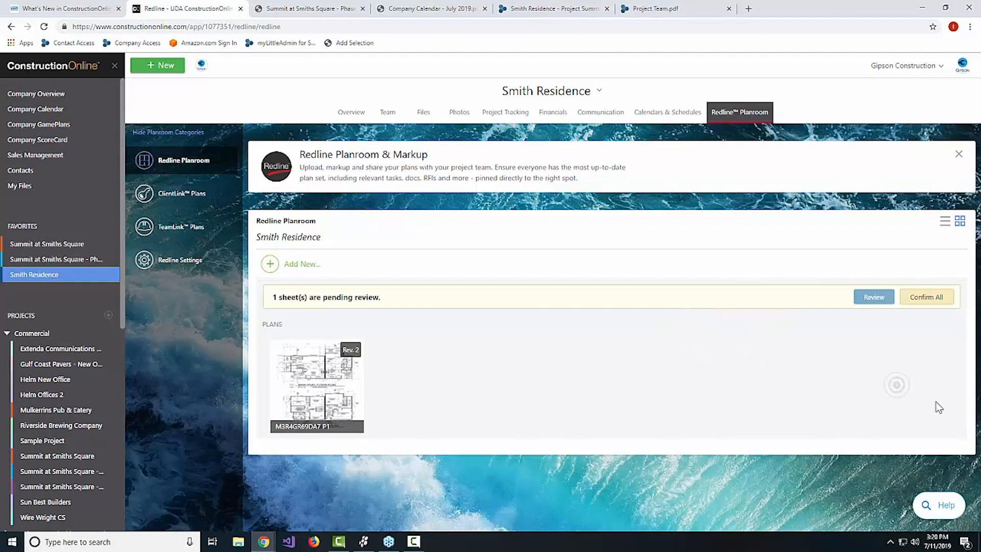
Try to import a second, larger satellite area covering Chewacla State Park and the eastern part of the Auburn quarry
{"action": "left_click", "coordinate": [301, 264]}
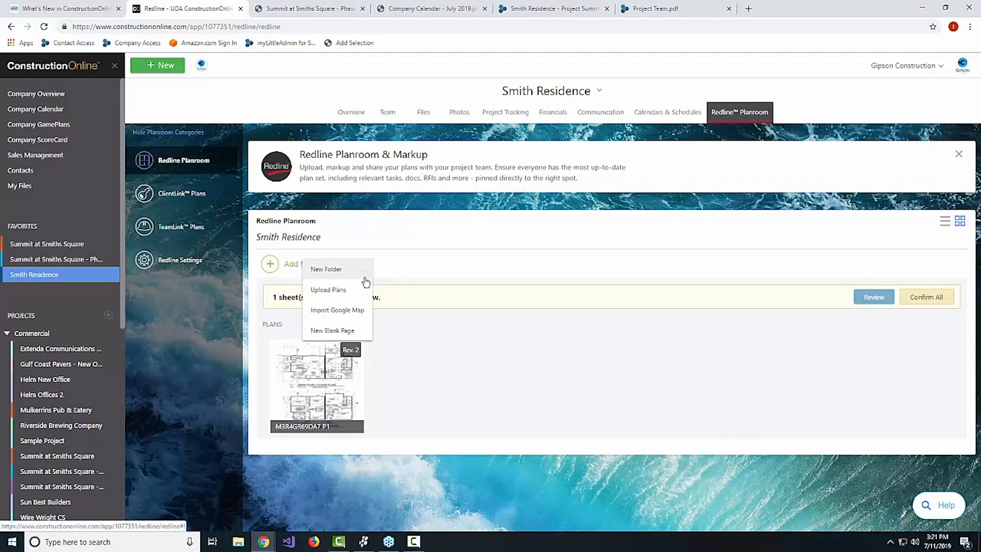
{"action": "left_click", "coordinate": [356, 310]}
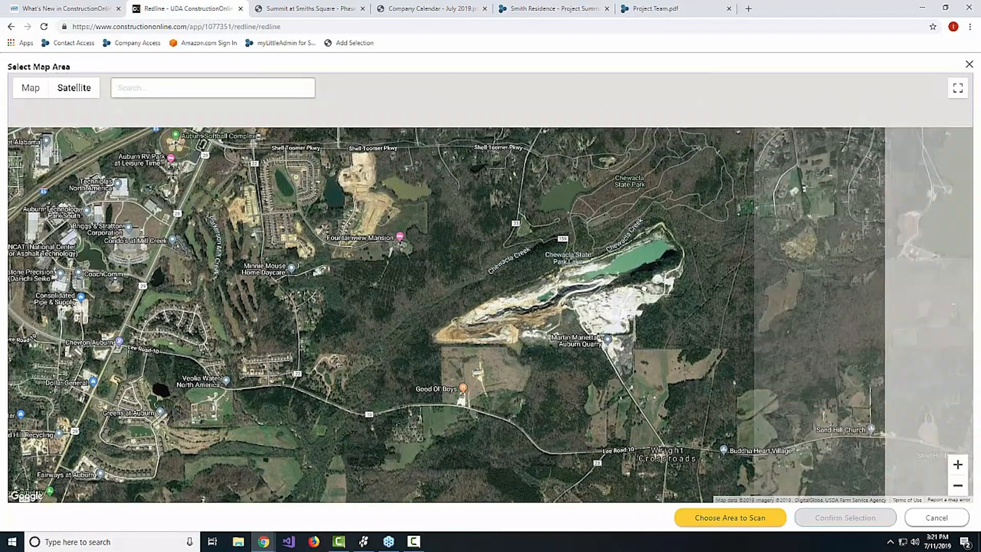
{"action": "left_click_drag", "start_coordinate": [646, 278], "coordinate": [562, 353]}
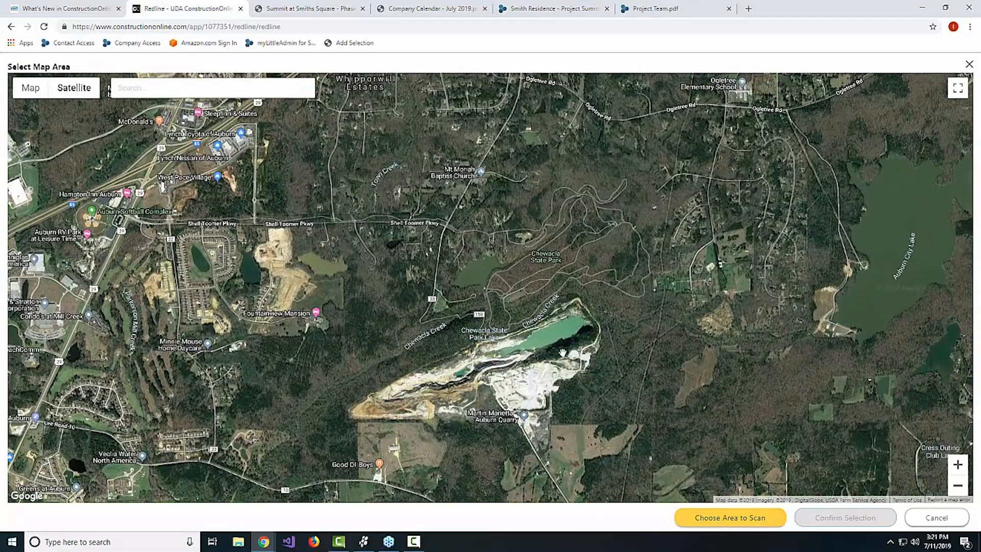
{"action": "left_click_drag", "start_coordinate": [429, 193], "coordinate": [293, 133]}
{"action": "left_click", "coordinate": [728, 519]}
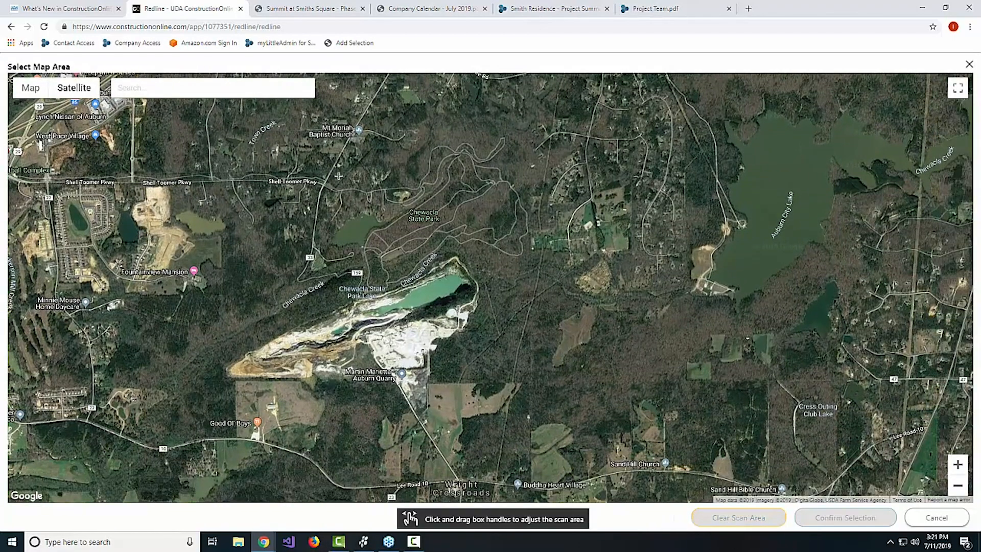
{"action": "left_click_drag", "start_coordinate": [338, 176], "coordinate": [651, 384]}
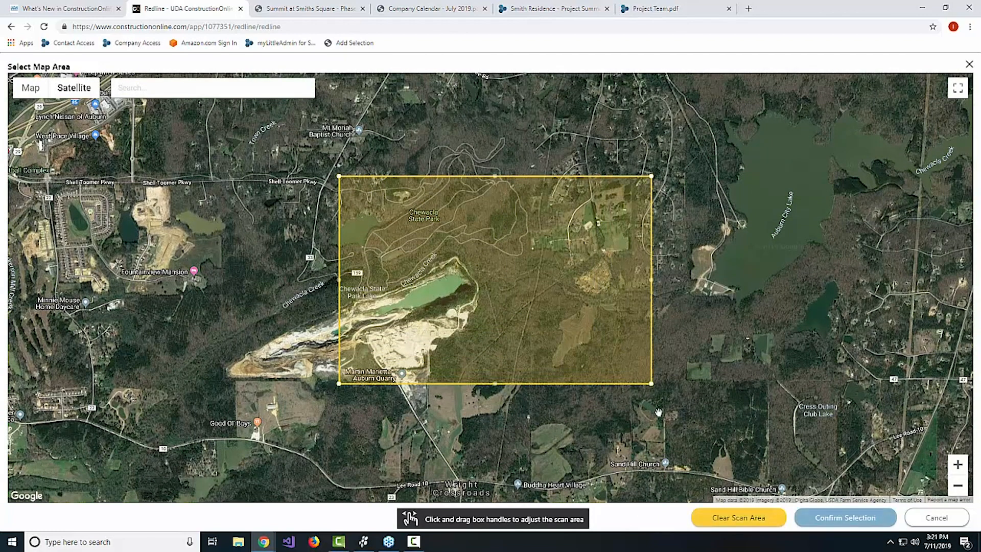
{"action": "left_click", "coordinate": [876, 525]}
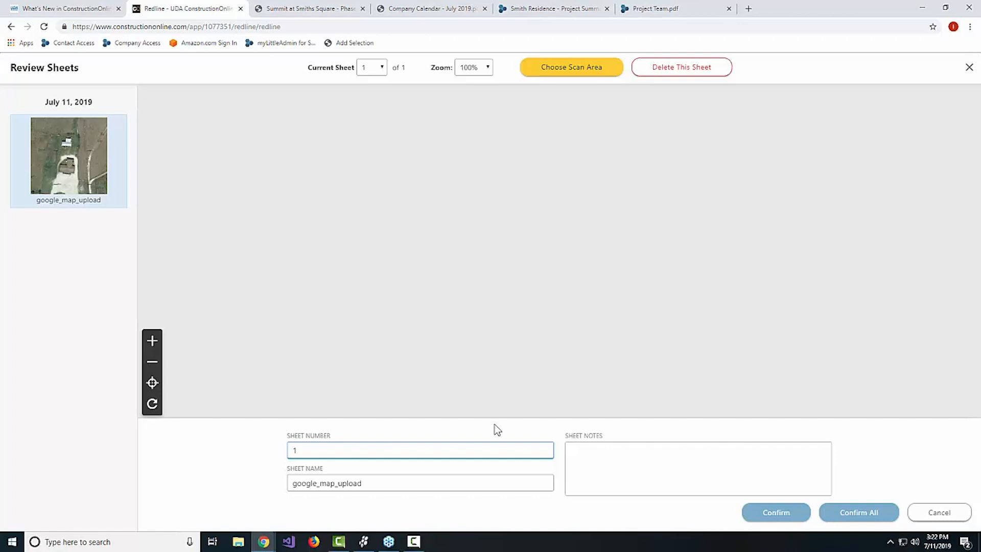
Confirm the pending google_map_upload sheet as sheet number 1 and dismiss the unfinished upload of the second map
{"action": "key", "text": "Return"}
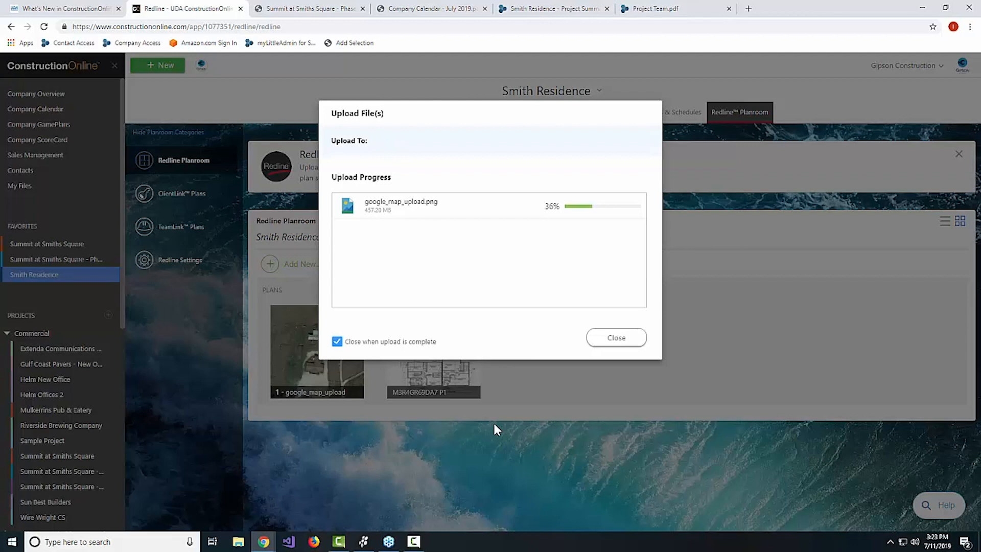
{"action": "left_click", "coordinate": [614, 337]}
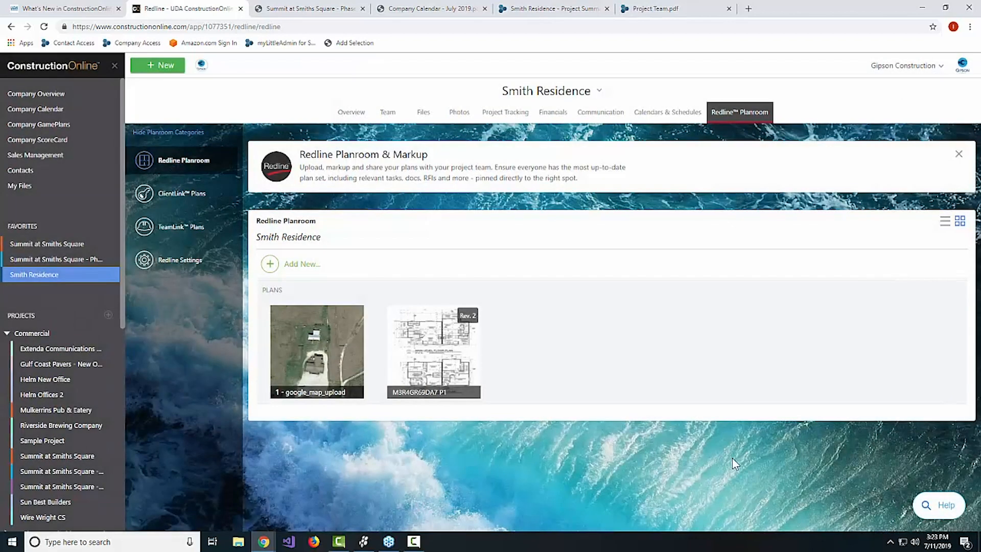
Open the google_map_upload sheet and circle the white-roofed northern building with a freehand red line
{"action": "left_click", "coordinate": [330, 346]}
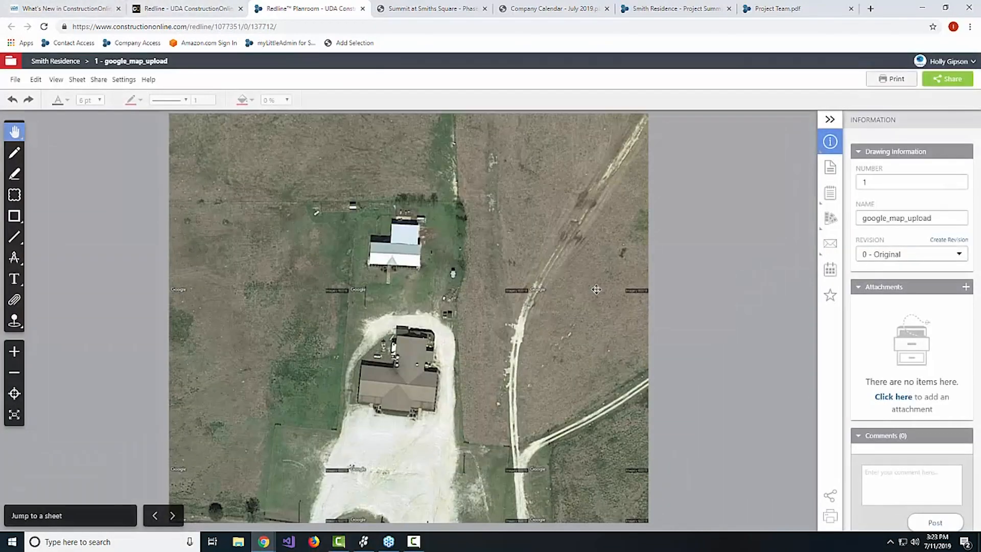
{"action": "left_click", "coordinate": [15, 152]}
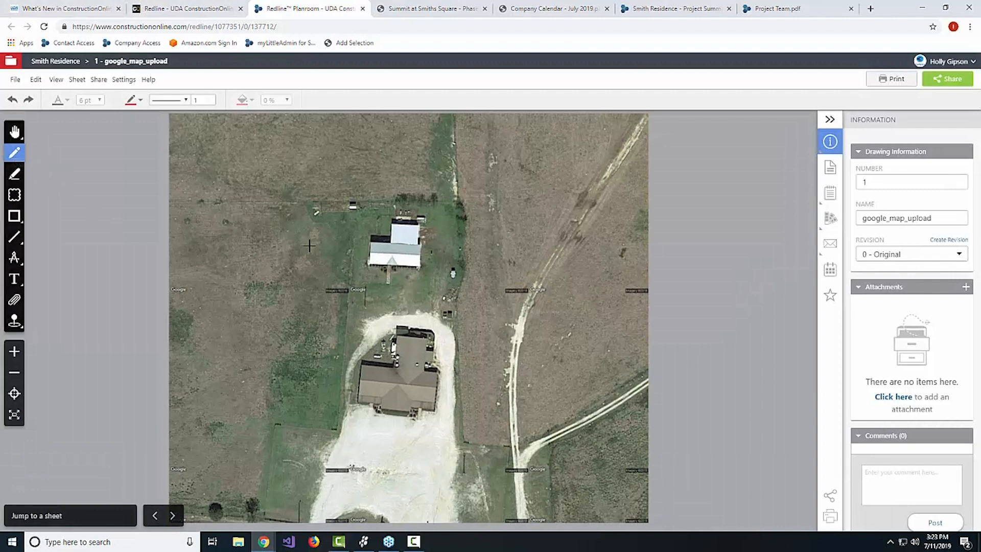
{"action": "mouse_move", "coordinate": [407, 180]}
{"action": "left_mouse_down"}
{"action": "mouse_move", "coordinate": [329, 279]}
{"action": "mouse_move", "coordinate": [455, 197]}
{"action": "mouse_move", "coordinate": [369, 174]}
{"action": "left_mouse_up"}
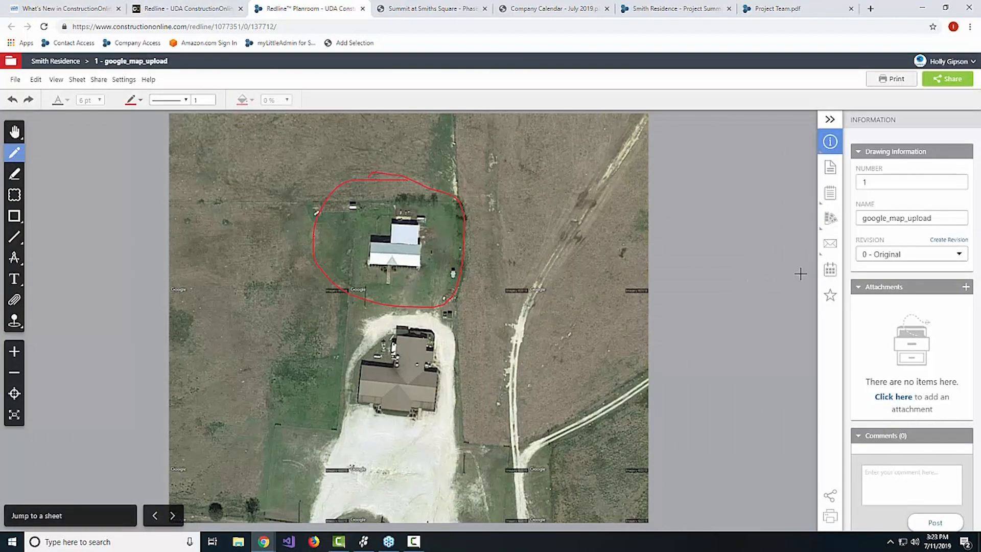
Return to the Smith Residence project, view the Google Maps source among its cloud file upload options, and leave without importing
{"action": "left_click", "coordinate": [200, 10]}
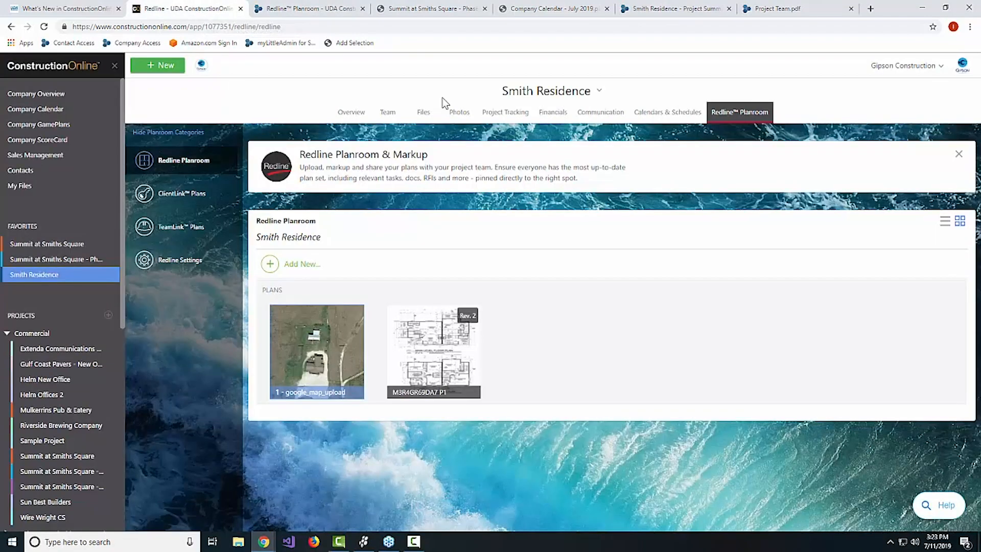
{"action": "left_click", "coordinate": [423, 110]}
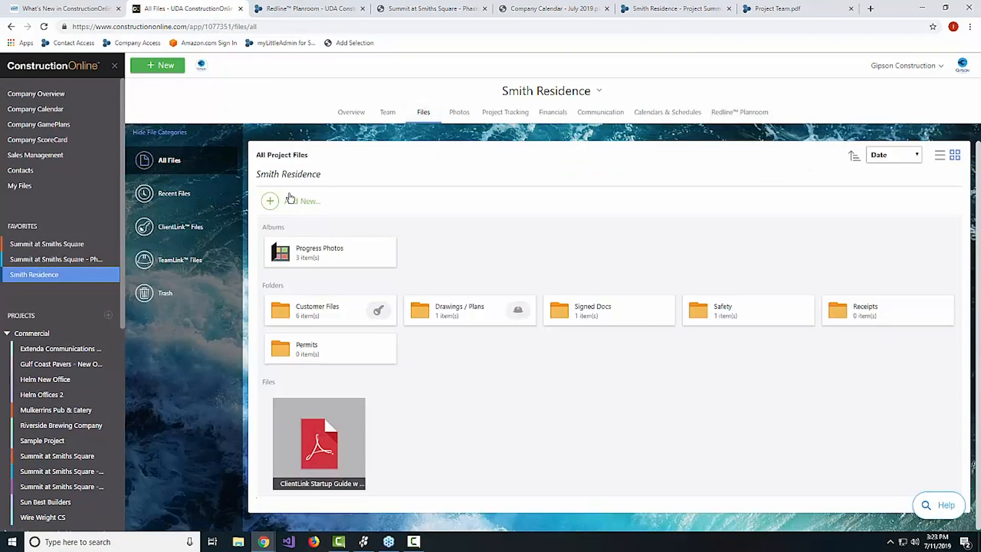
{"action": "left_click", "coordinate": [290, 198]}
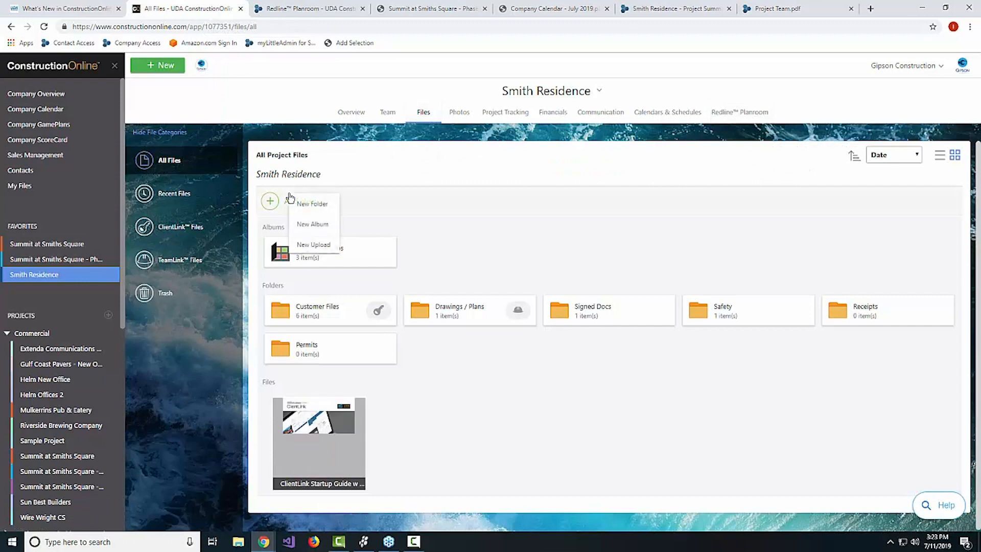
{"action": "left_click", "coordinate": [321, 252]}
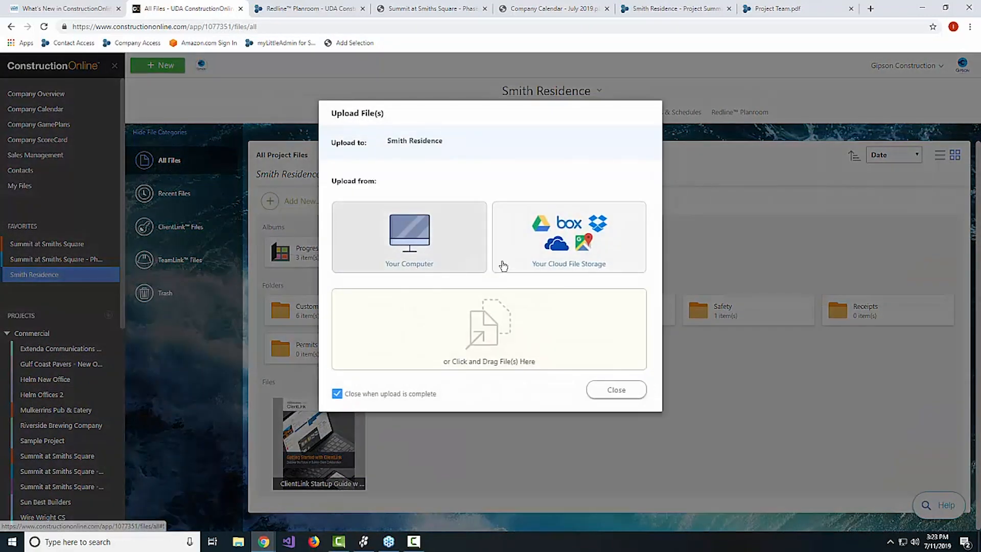
{"action": "left_click", "coordinate": [585, 256]}
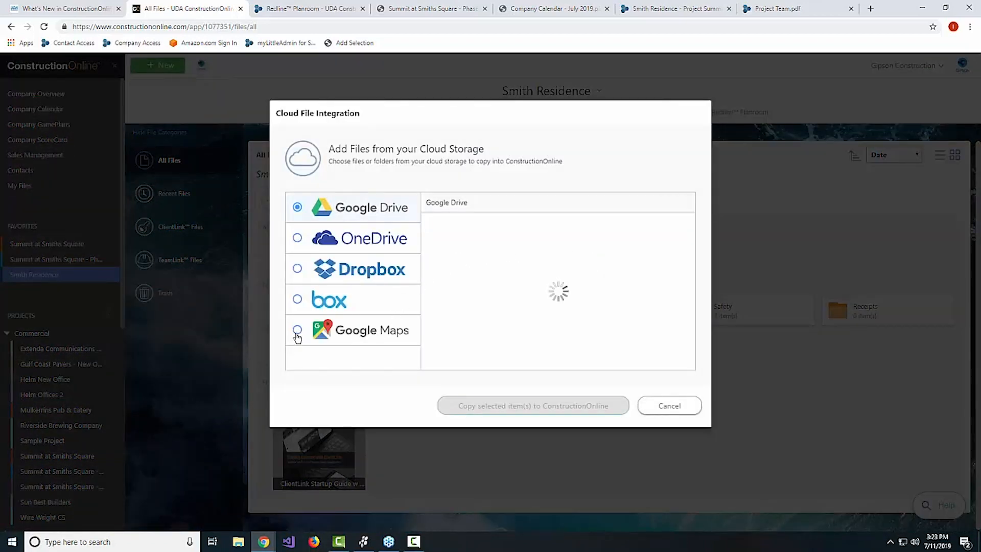
{"action": "left_click", "coordinate": [296, 330]}
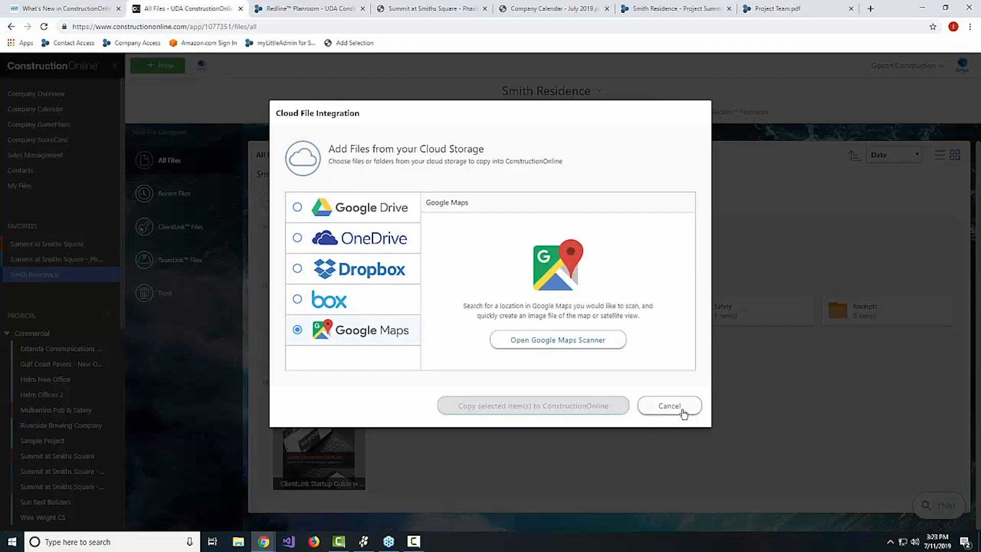
{"action": "left_click", "coordinate": [669, 406]}
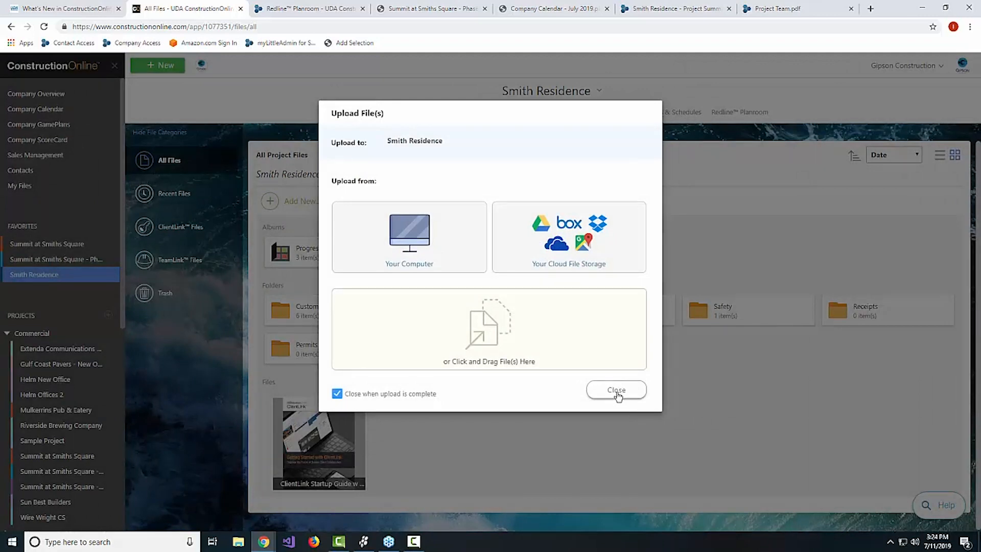
{"action": "left_click", "coordinate": [617, 391]}
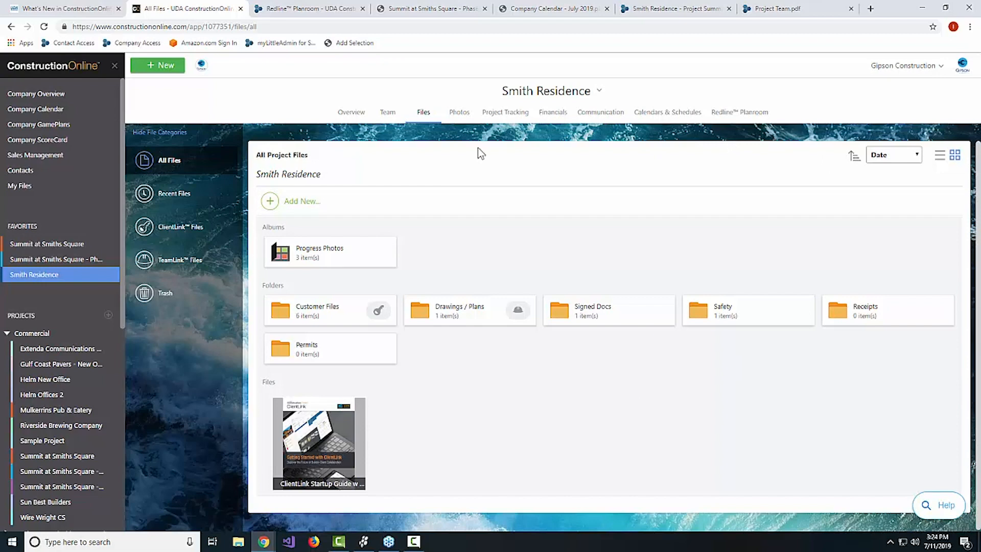
Start a new request for information in the Smith Residence project and show its attachments
{"action": "left_click", "coordinate": [492, 114]}
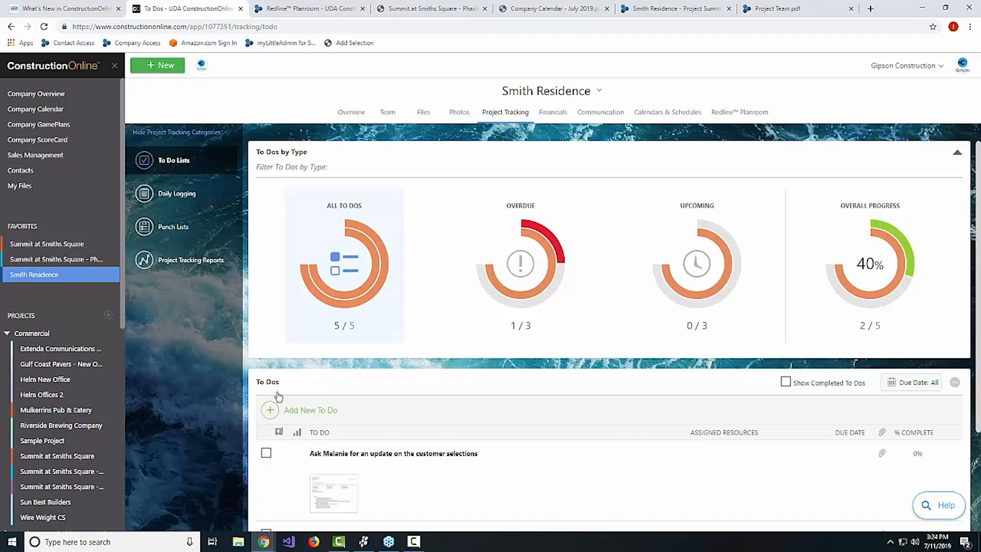
{"action": "left_click", "coordinate": [603, 113]}
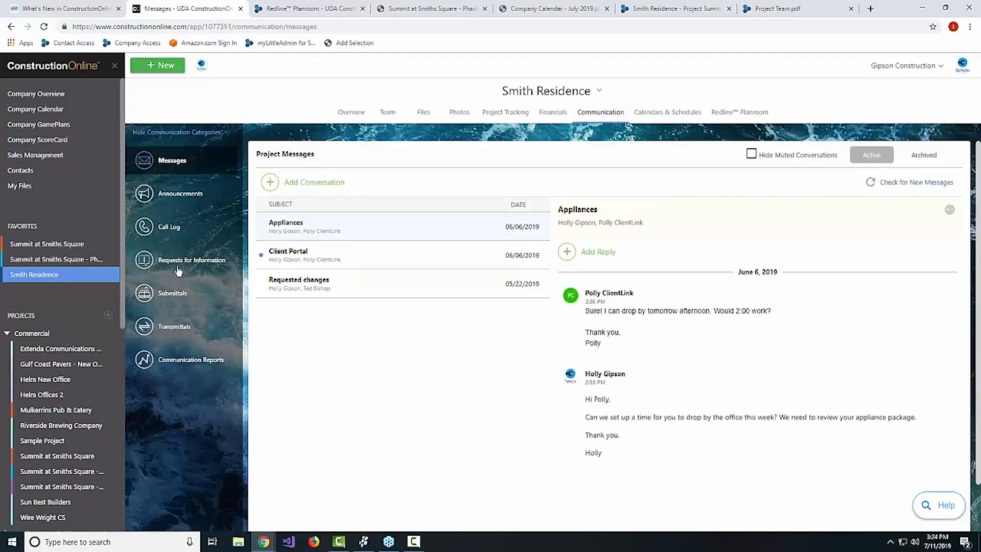
{"action": "left_click", "coordinate": [184, 260]}
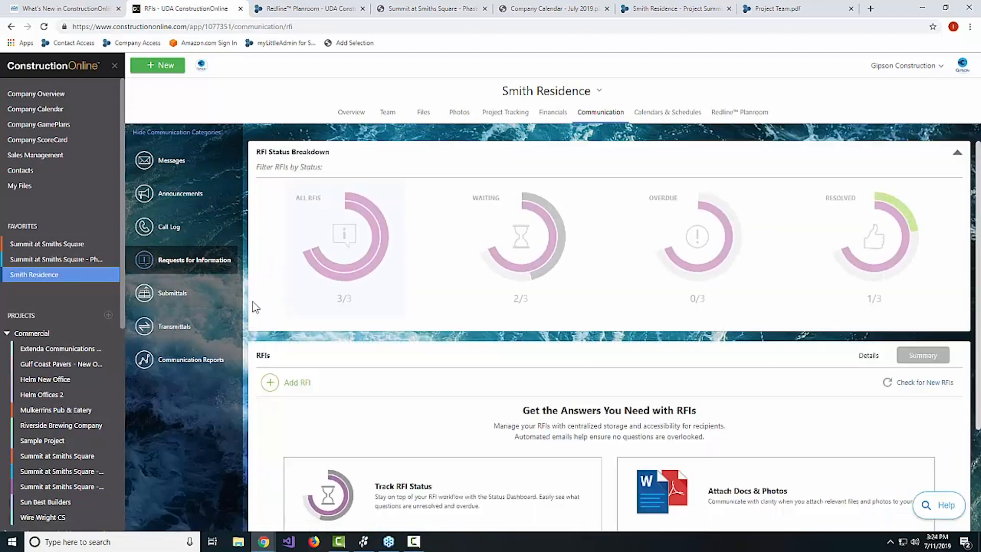
{"action": "left_click", "coordinate": [276, 383]}
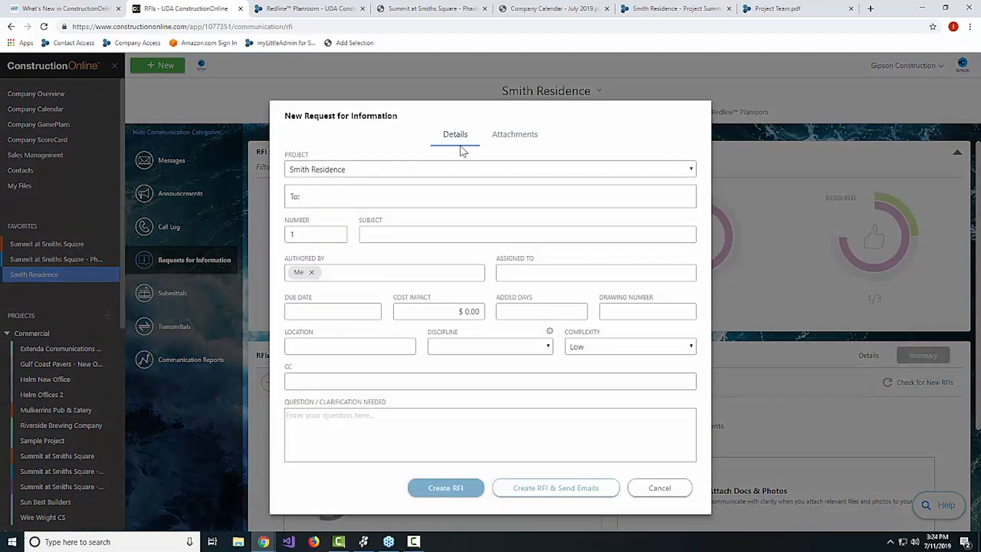
{"action": "left_click", "coordinate": [519, 140]}
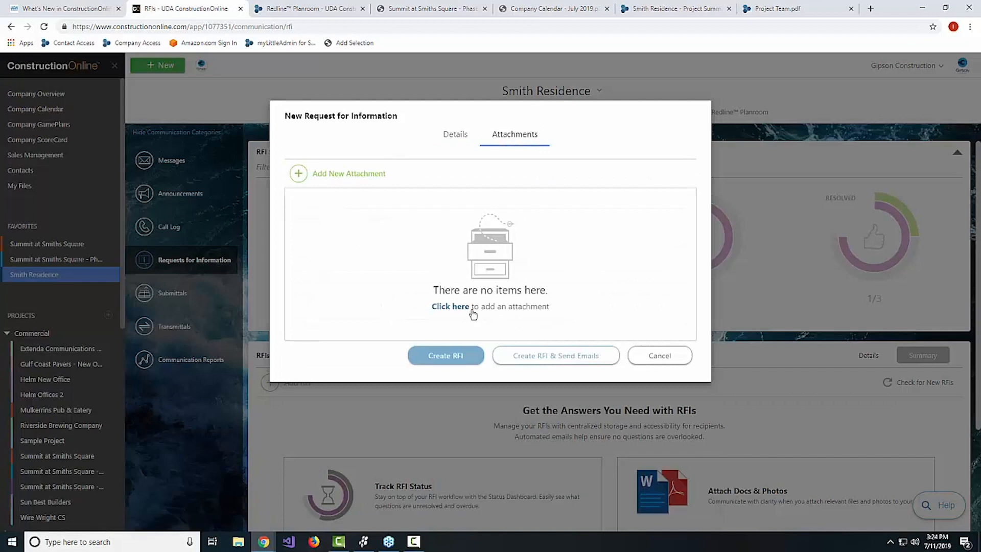
Choose Google Maps as the cloud source for the RFI attachment and open the Google Maps Scanner
{"action": "left_click", "coordinate": [442, 307]}
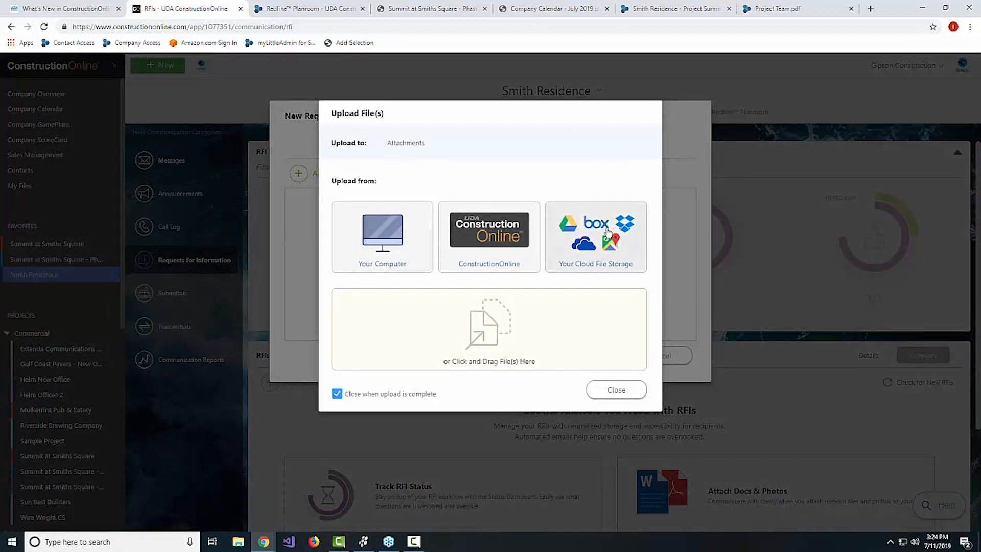
{"action": "left_click", "coordinate": [602, 246]}
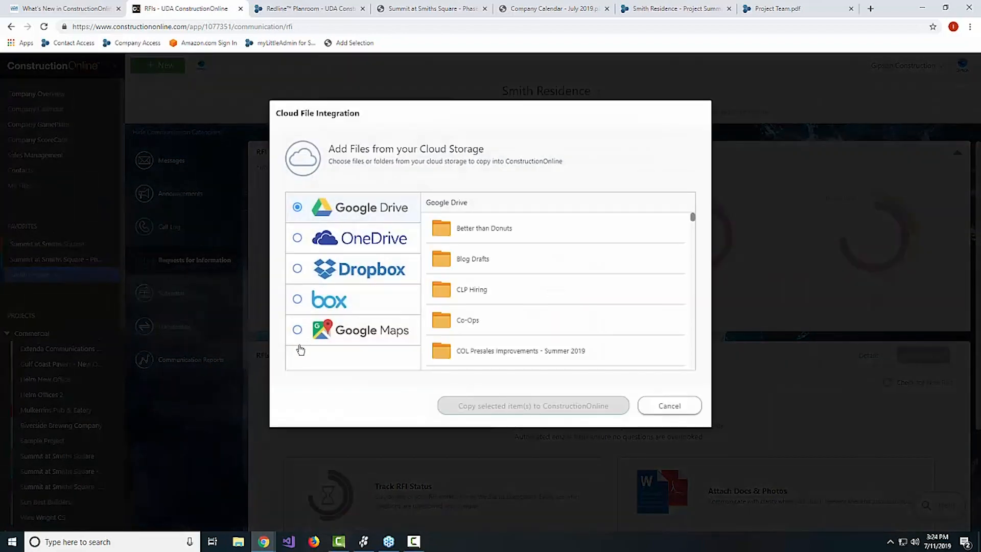
{"action": "left_click", "coordinate": [335, 331]}
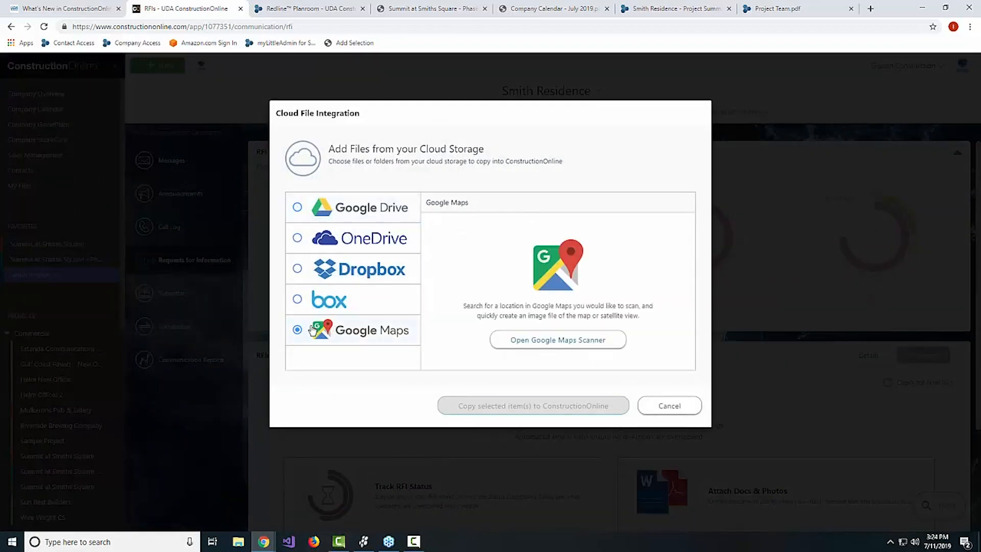
{"action": "left_click", "coordinate": [541, 341]}
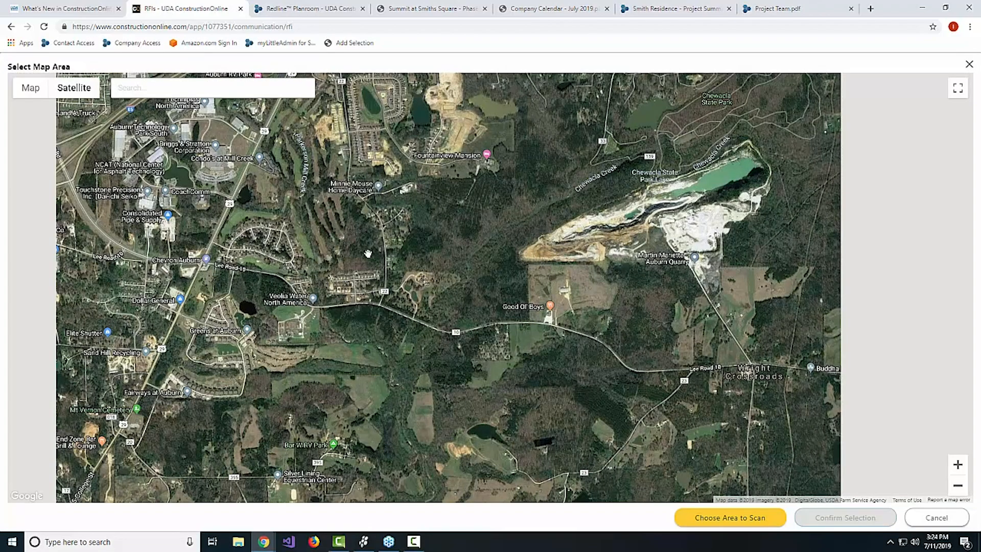
Try to attach a satellite scan of the area around Martin Marietta Auburn Quarry, and discard the new RFI
{"action": "scroll", "coordinate": [735, 237], "scroll_direction": "down", "scroll_amount": 3}
{"action": "left_click_drag", "start_coordinate": [550, 219], "coordinate": [673, 309]}
{"action": "left_click", "coordinate": [722, 518]}
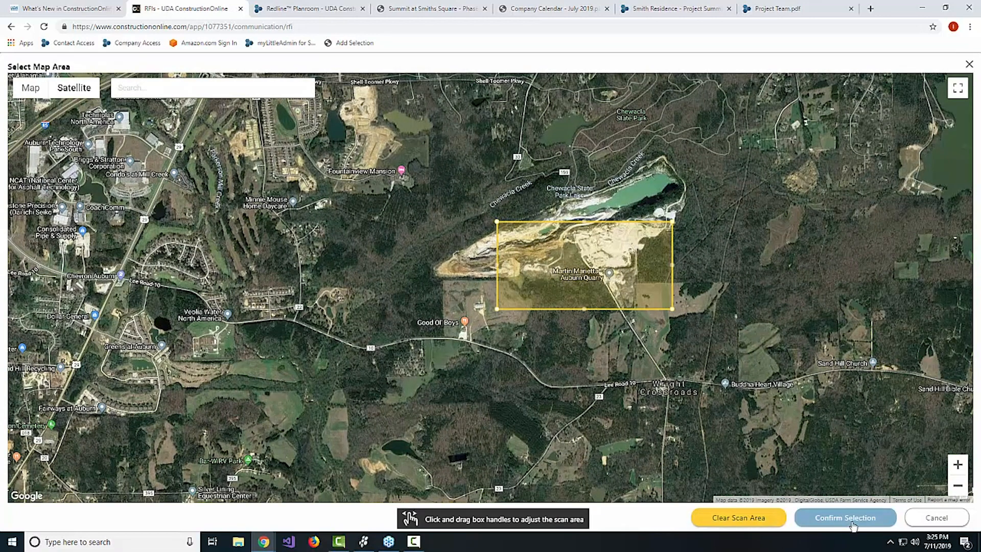
{"action": "left_click", "coordinate": [849, 518]}
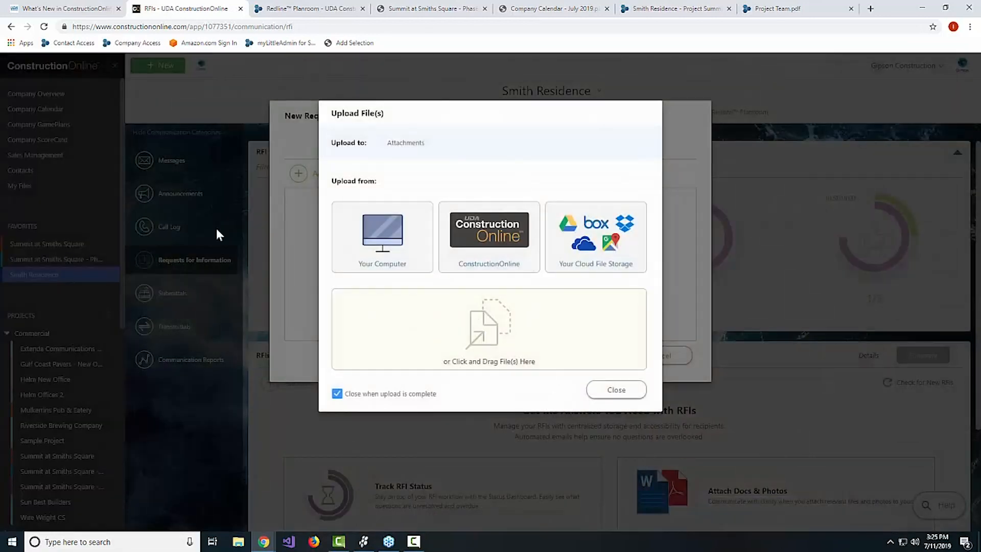
{"action": "left_click", "coordinate": [627, 398]}
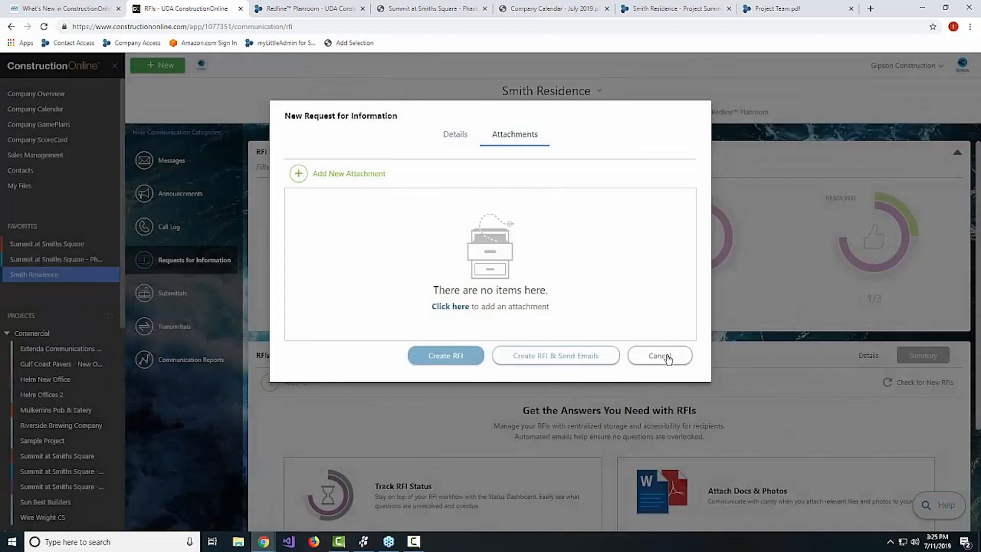
{"action": "left_click", "coordinate": [667, 357]}
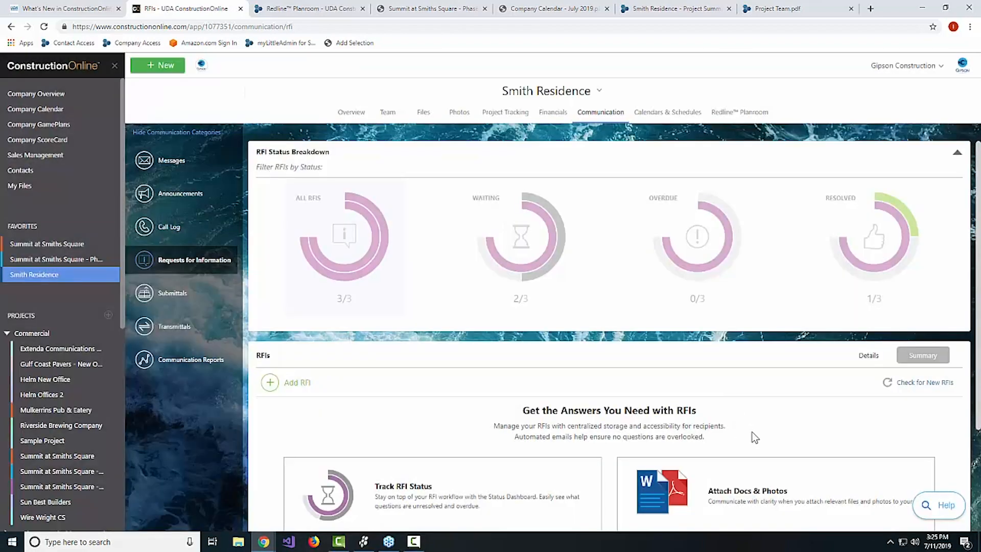
View the Smith Residence overview and team pages along with the project's actions, including printing
{"action": "mouse_move", "coordinate": [547, 213]}
{"action": "left_click", "coordinate": [360, 117]}
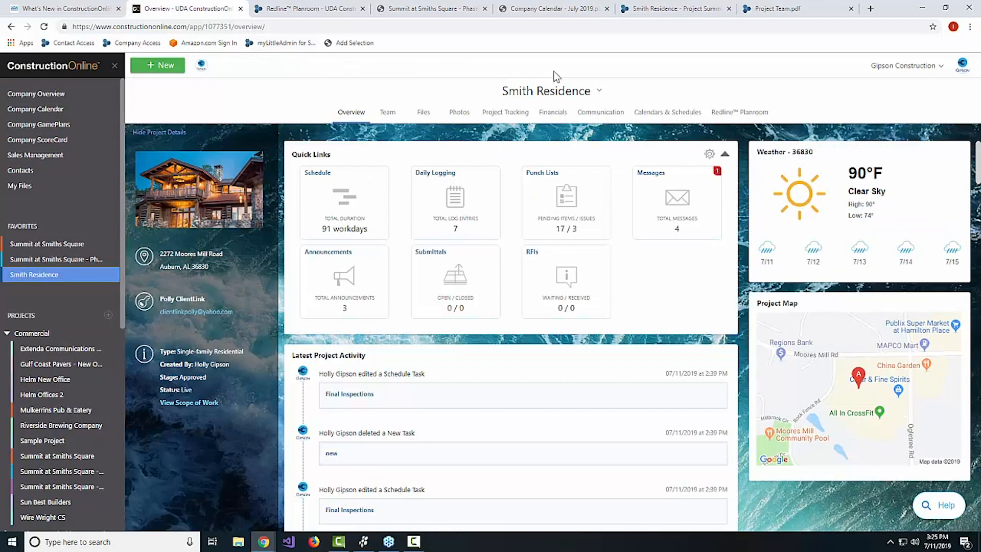
{"action": "left_click", "coordinate": [602, 93]}
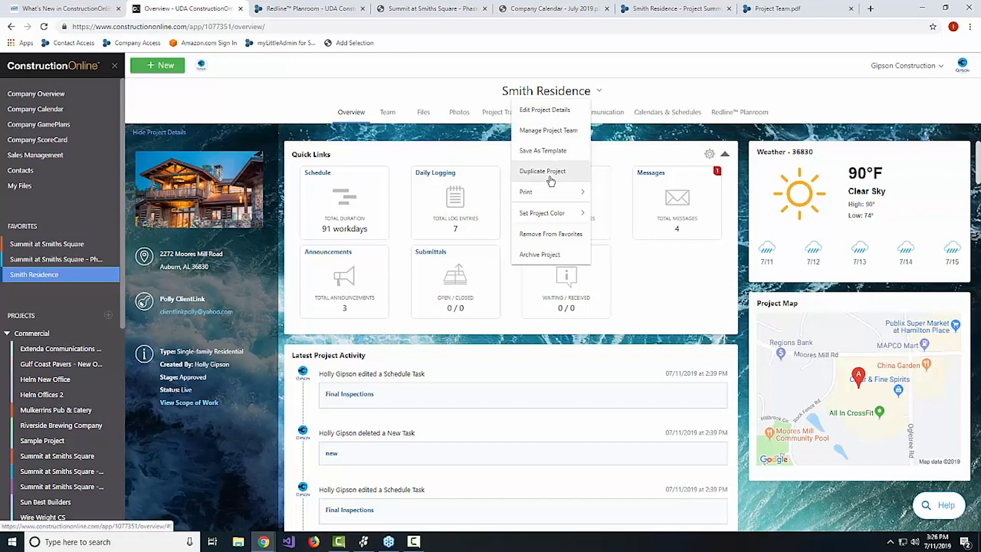
{"action": "left_click", "coordinate": [389, 113]}
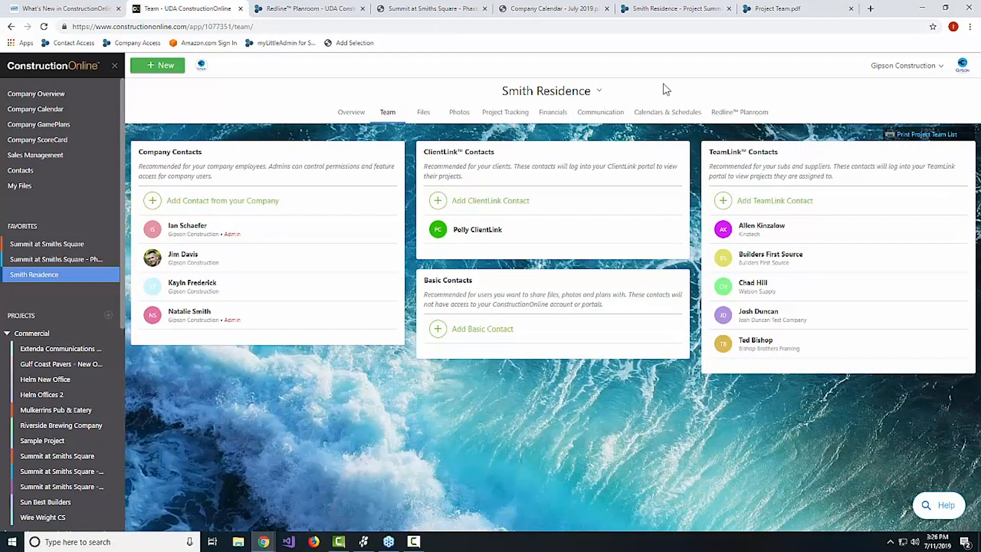
{"action": "left_click", "coordinate": [598, 91]}
{"action": "mouse_move", "coordinate": [562, 191]}
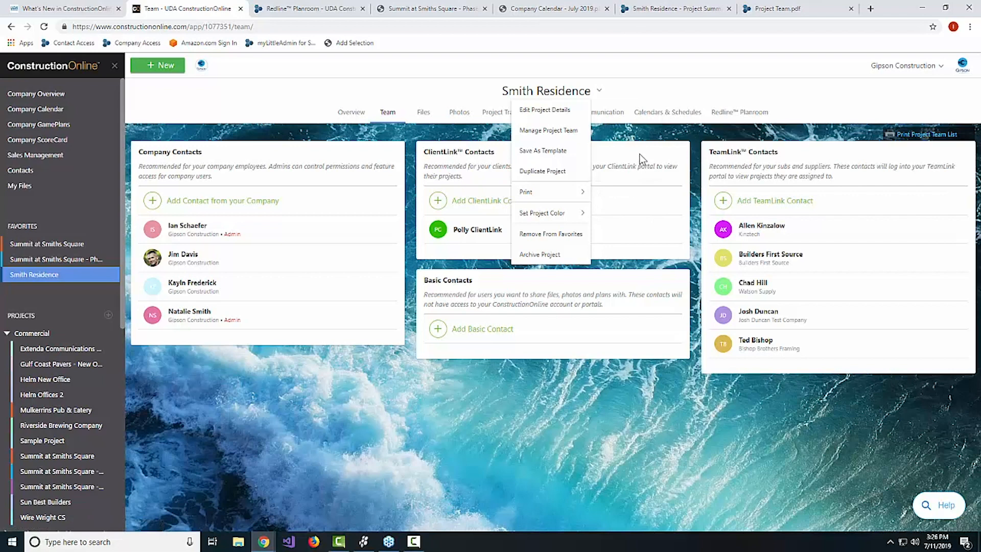
View the Project Team PDF for Smith Residence and return to the project's team page
{"action": "left_click", "coordinate": [758, 12]}
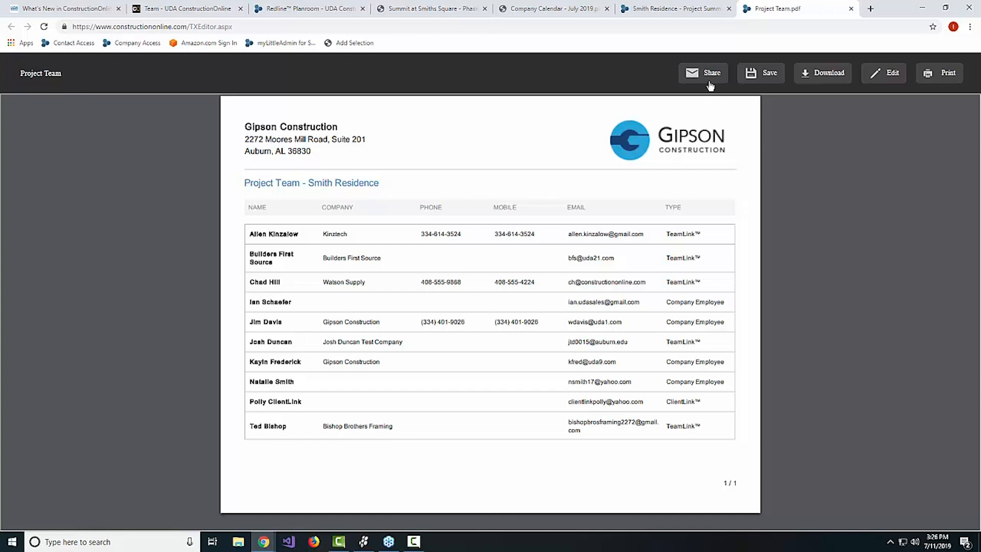
{"action": "left_click", "coordinate": [188, 9]}
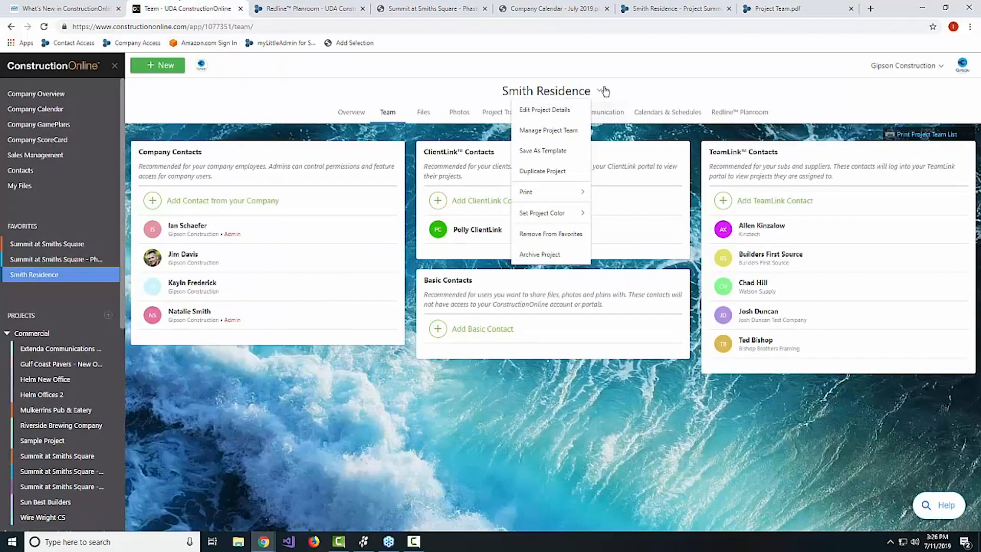
{"action": "left_click", "coordinate": [603, 91]}
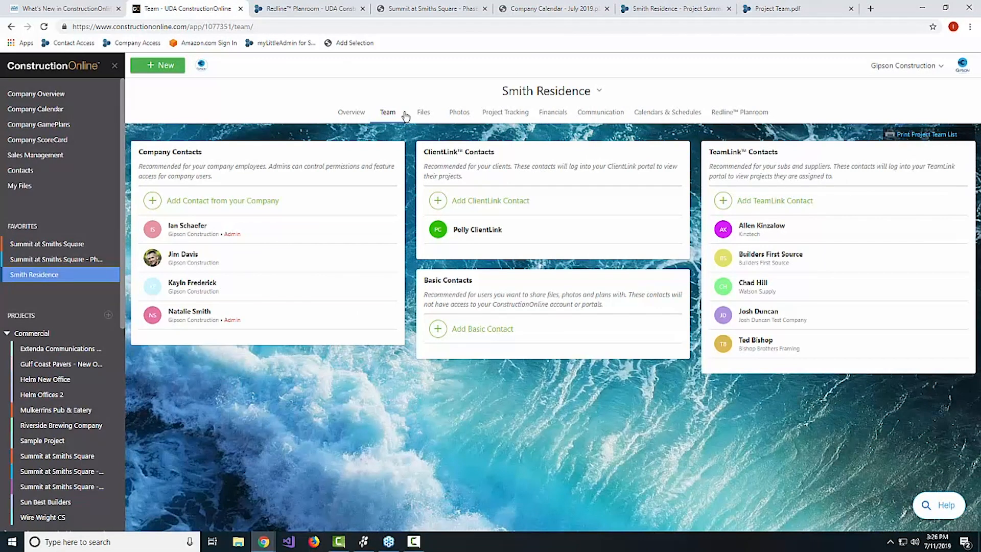
Show the sections that can be included in the Project Summary printout, and switch to the already created Project Summary PDF
{"action": "left_click", "coordinate": [600, 92]}
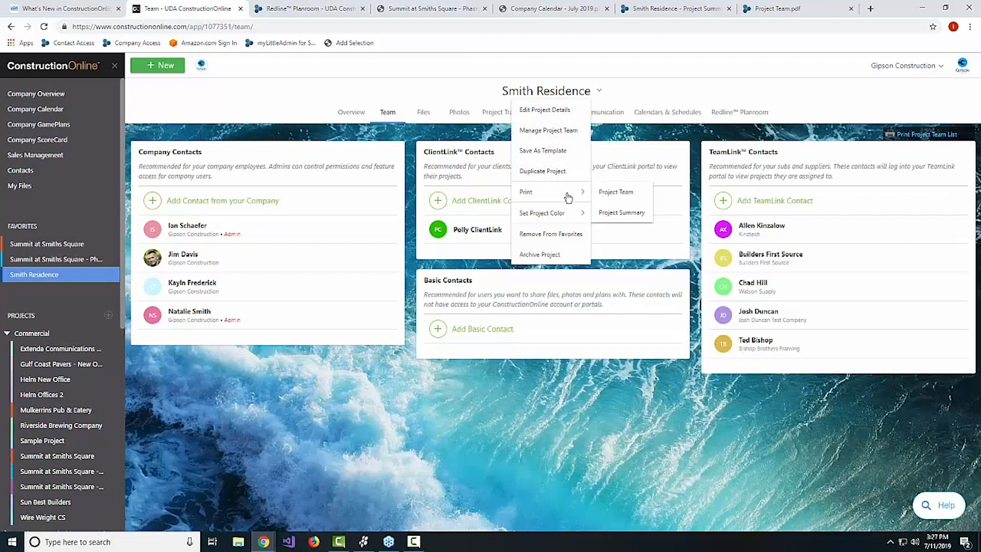
{"action": "left_click", "coordinate": [619, 213]}
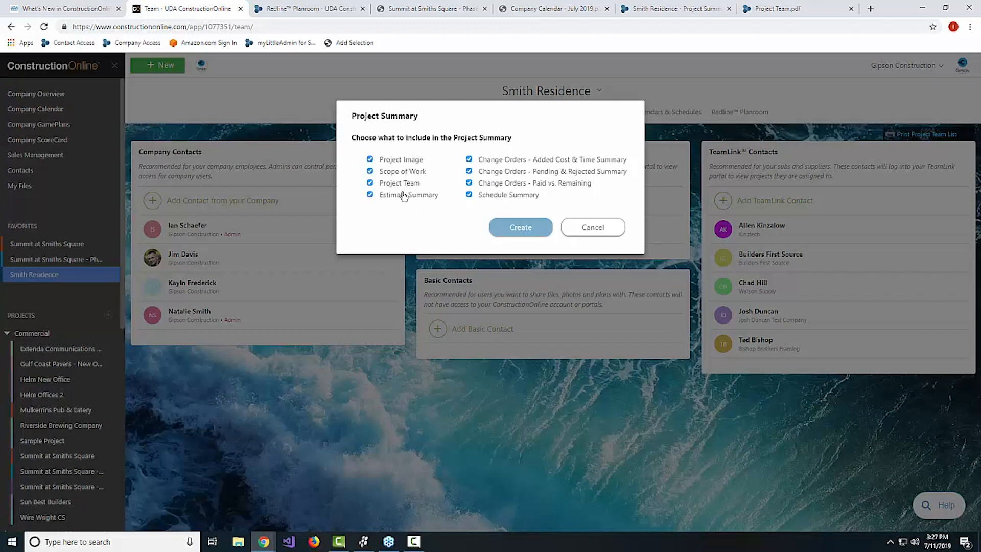
{"action": "left_click", "coordinate": [666, 7]}
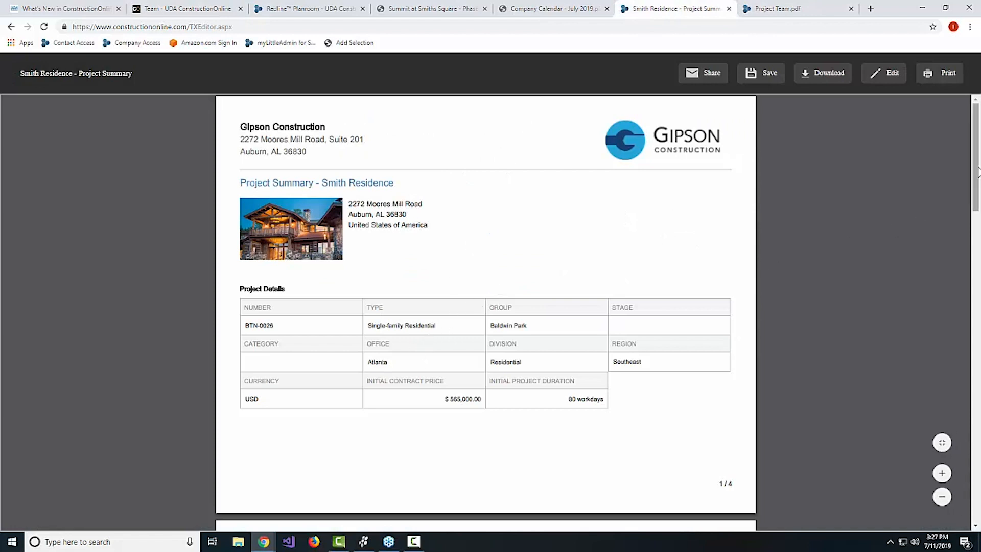
Examine the project team, estimate summary and change order sections of the Project Summary PDF, and return to the summary options
{"action": "left_click_drag", "start_coordinate": [975, 160], "coordinate": [977, 237]}
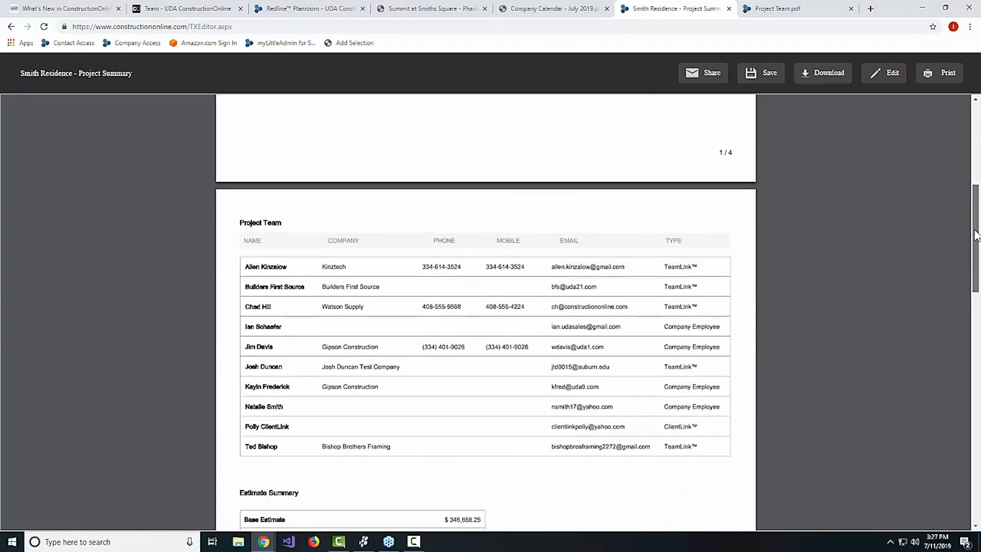
{"action": "scroll", "coordinate": [250, 205], "scroll_direction": "up", "scroll_amount": 2}
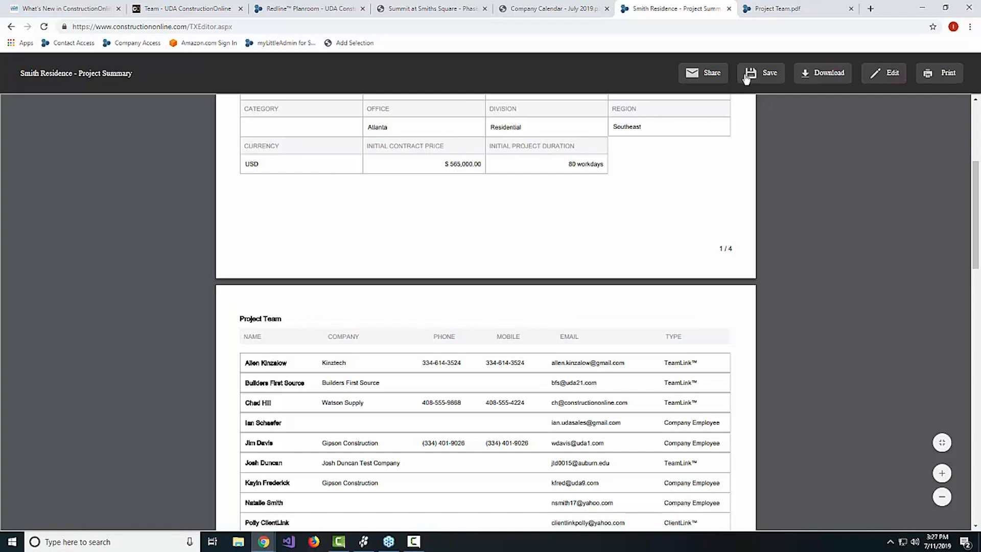
{"action": "scroll", "coordinate": [337, 234], "scroll_direction": "down", "scroll_amount": 2}
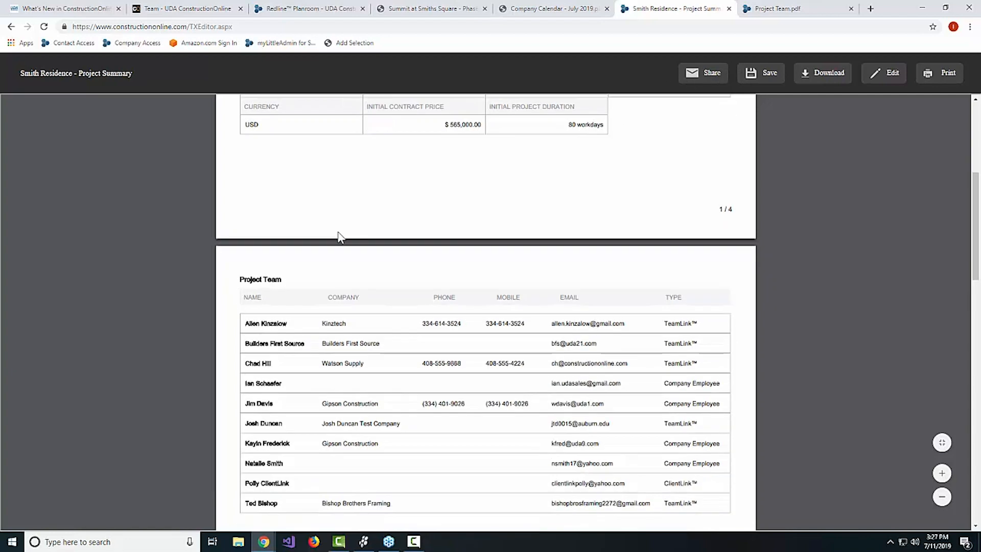
{"action": "scroll", "coordinate": [320, 244], "scroll_direction": "down", "scroll_amount": 1}
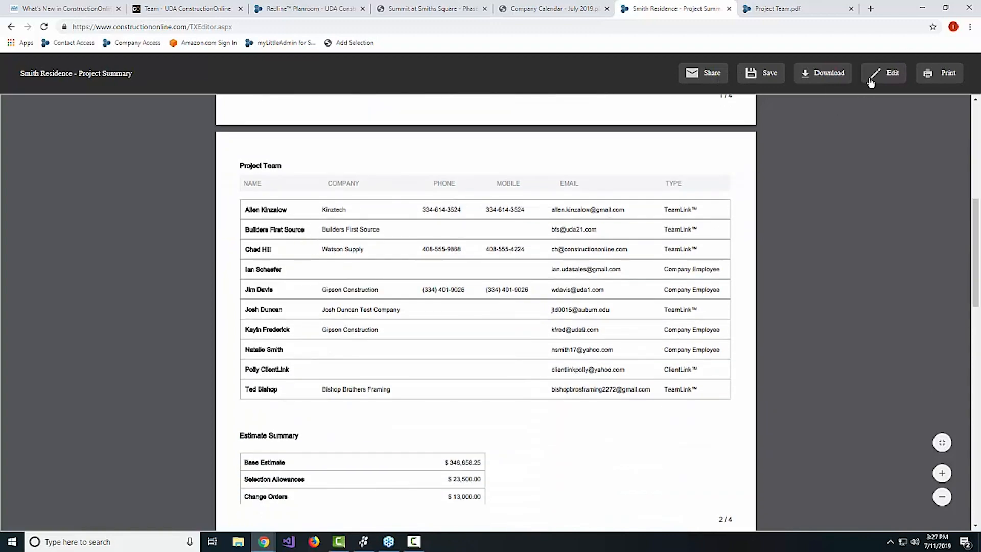
{"action": "scroll", "coordinate": [435, 256], "scroll_direction": "down", "scroll_amount": 2}
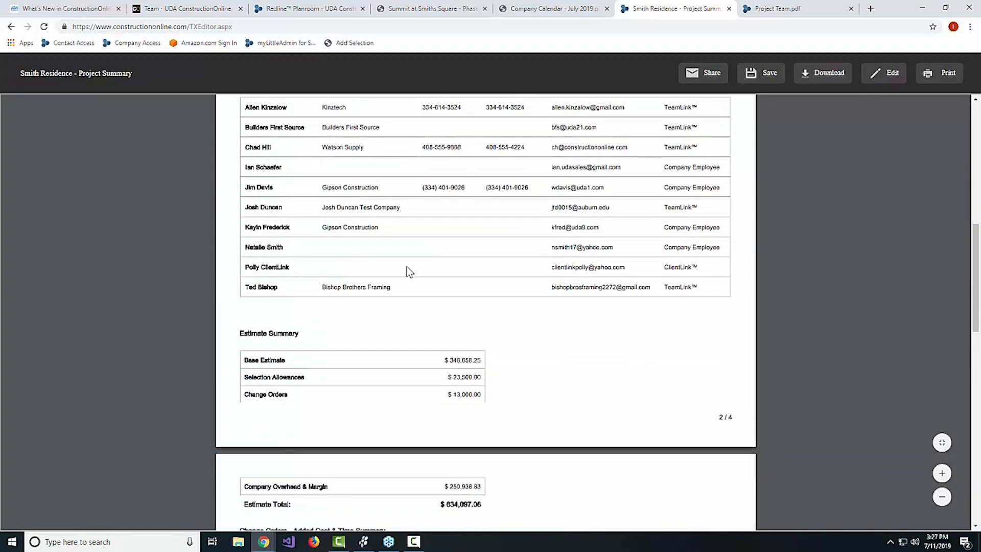
{"action": "scroll", "coordinate": [376, 253], "scroll_direction": "up", "scroll_amount": 1}
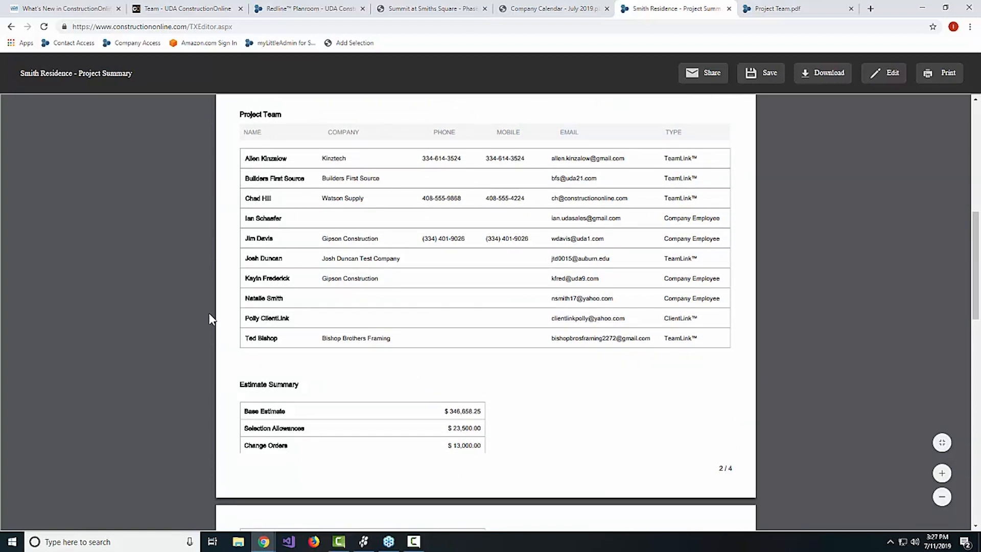
{"action": "scroll", "coordinate": [208, 313], "scroll_direction": "down", "scroll_amount": 2}
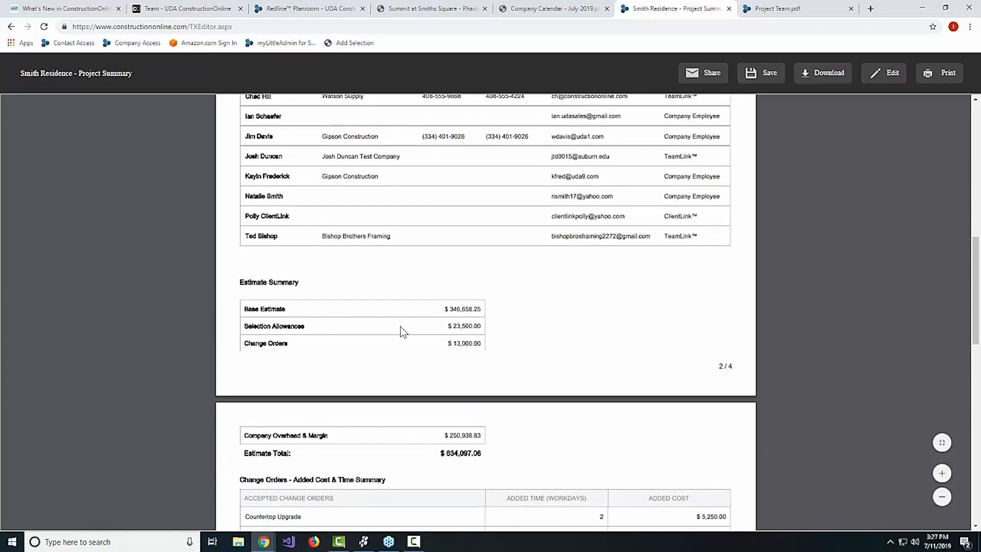
{"action": "scroll", "coordinate": [298, 268], "scroll_direction": "down", "scroll_amount": 3}
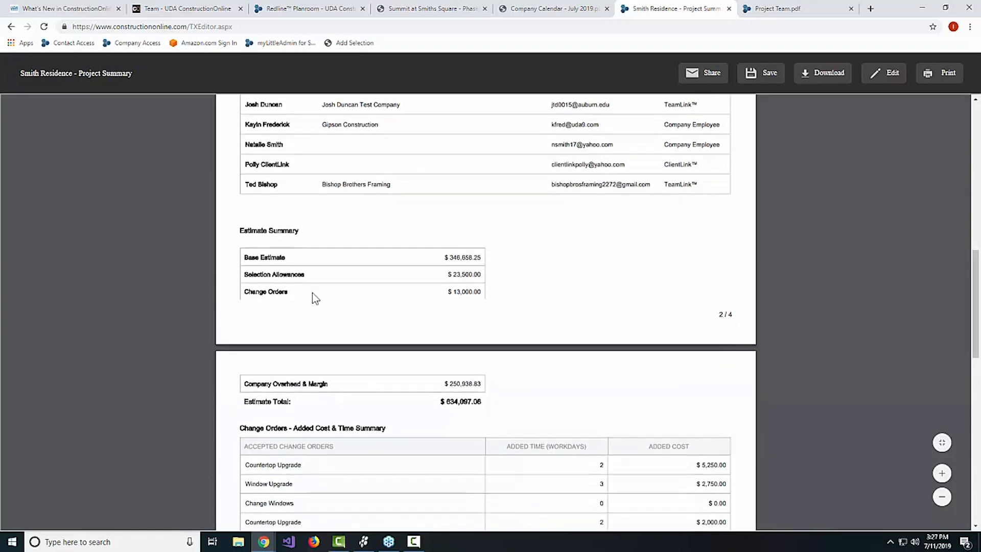
{"action": "scroll", "coordinate": [317, 305], "scroll_direction": "down", "scroll_amount": 1}
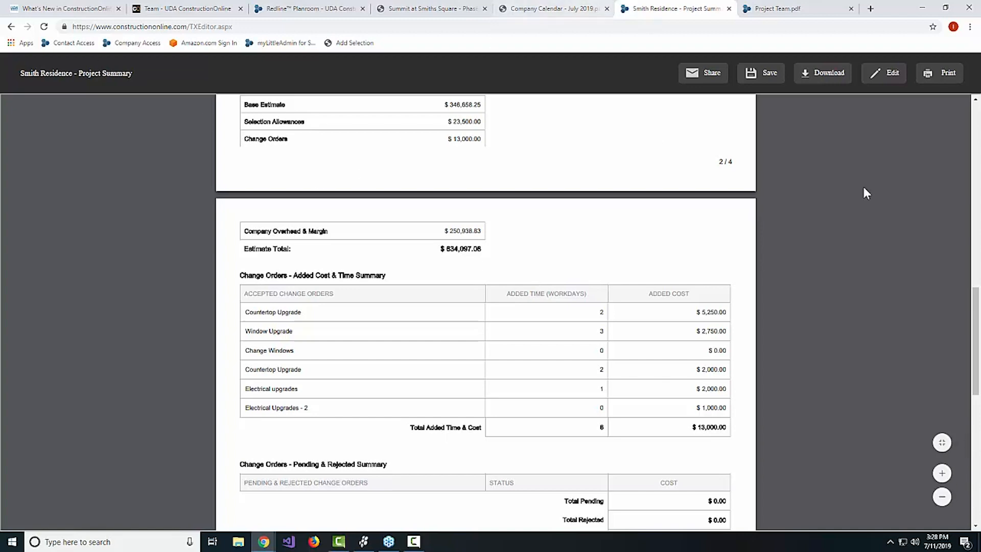
{"action": "scroll", "coordinate": [373, 220], "scroll_direction": "up", "scroll_amount": 10}
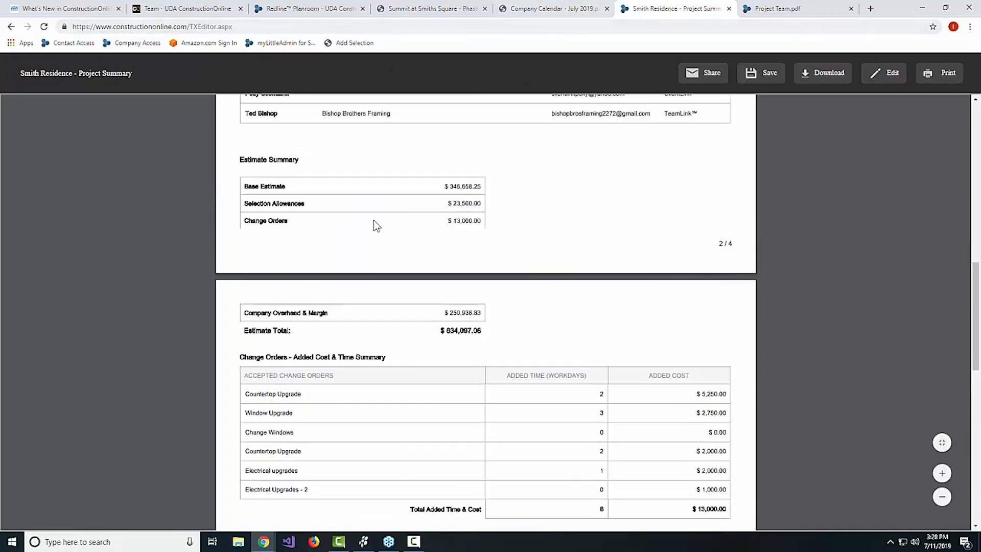
{"action": "scroll", "coordinate": [416, 230], "scroll_direction": "up", "scroll_amount": 4}
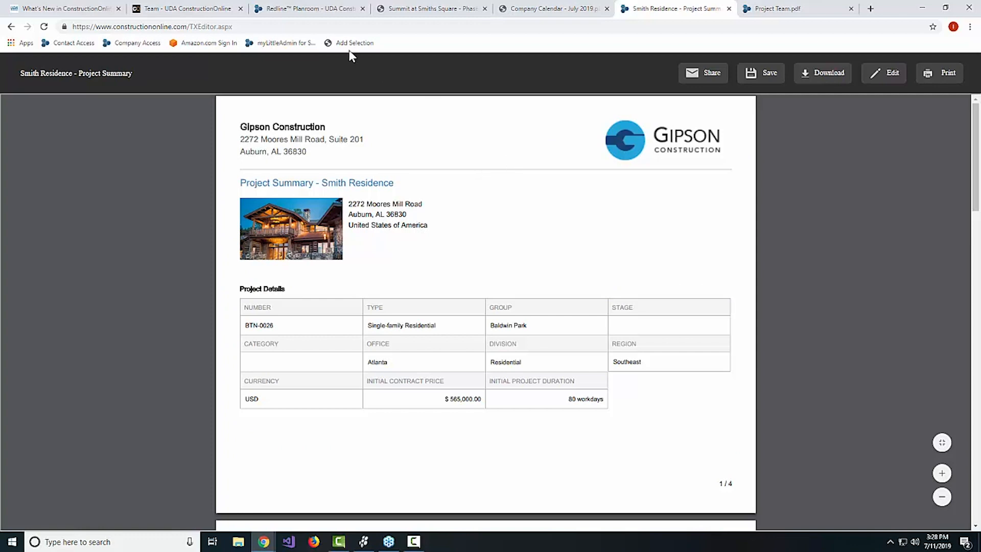
{"action": "left_click", "coordinate": [196, 9]}
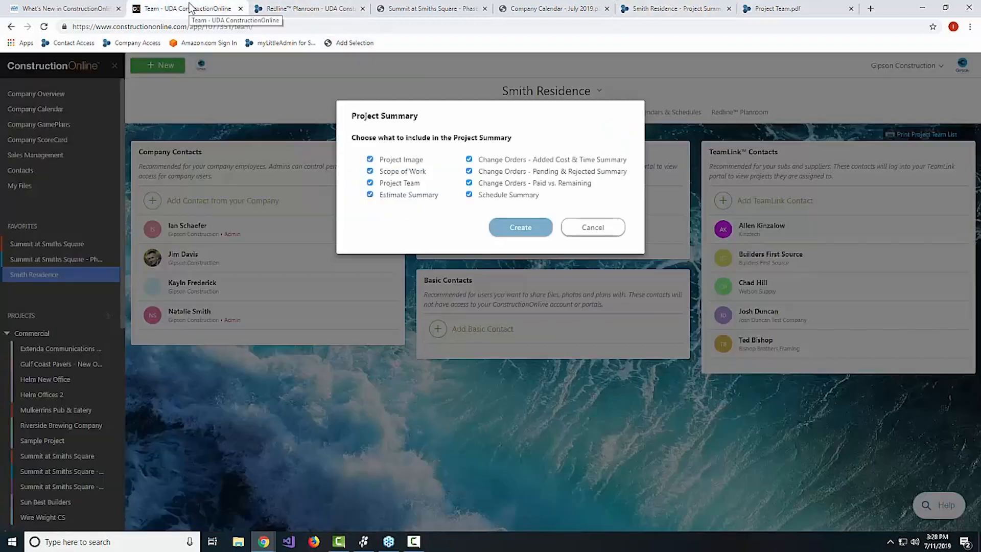
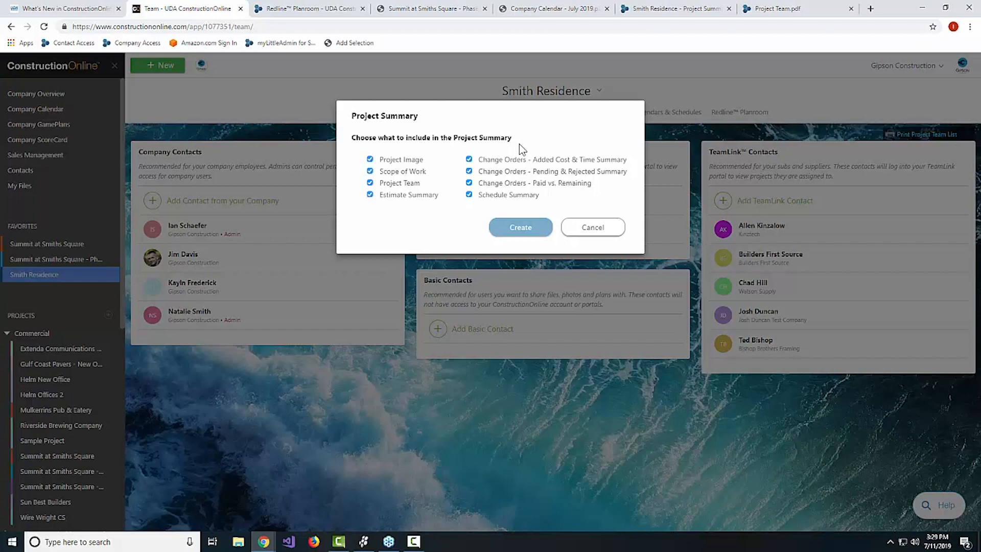
Dismiss the Project Summary options and open the schedule reports of the Smith Residence project
{"action": "left_click", "coordinate": [603, 227]}
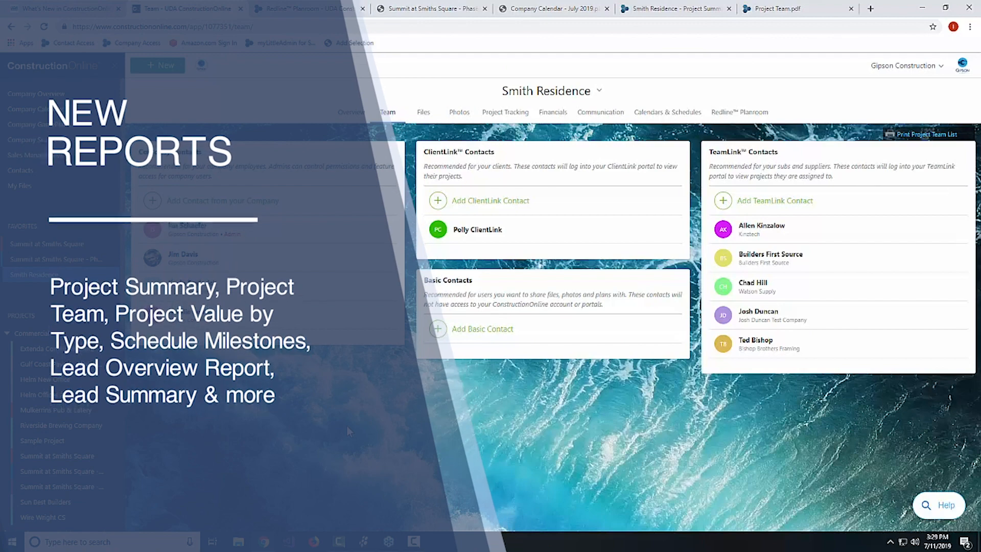
{"action": "left_click", "coordinate": [667, 114]}
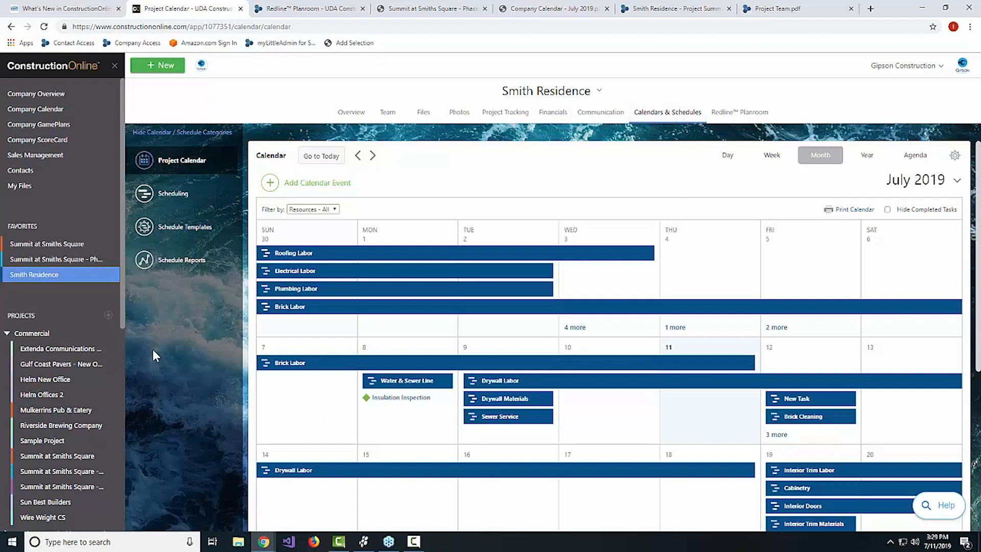
{"action": "left_click", "coordinate": [177, 261]}
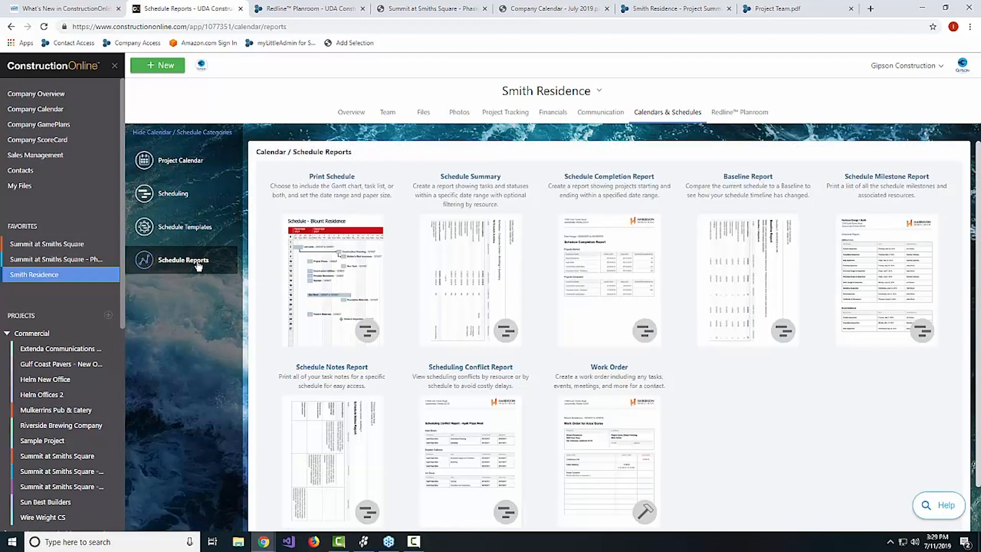
Create a Schedule Milestone Report for the Smith Residence Schedule with start date 02/01/2019 and no end date
{"action": "mouse_move", "coordinate": [315, 256]}
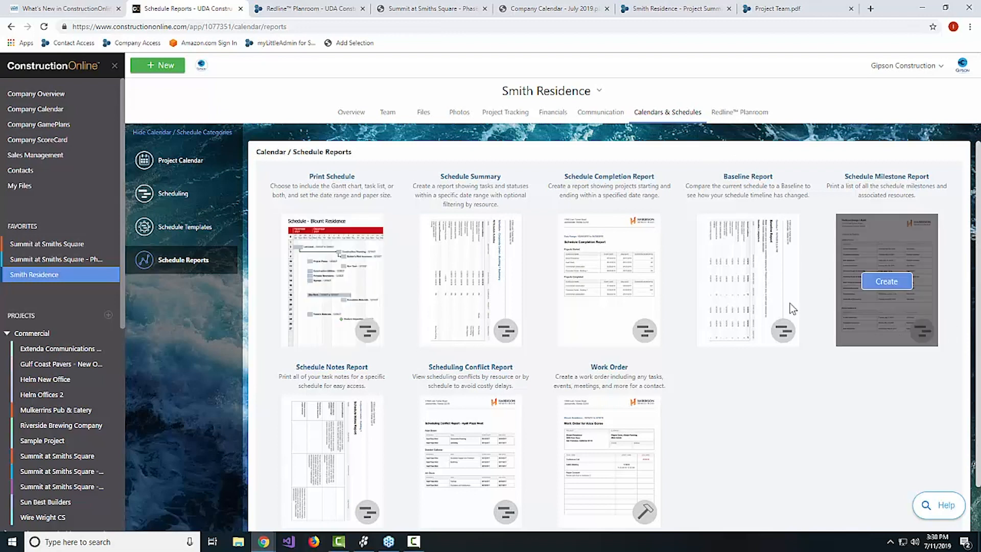
{"action": "left_click", "coordinate": [885, 282]}
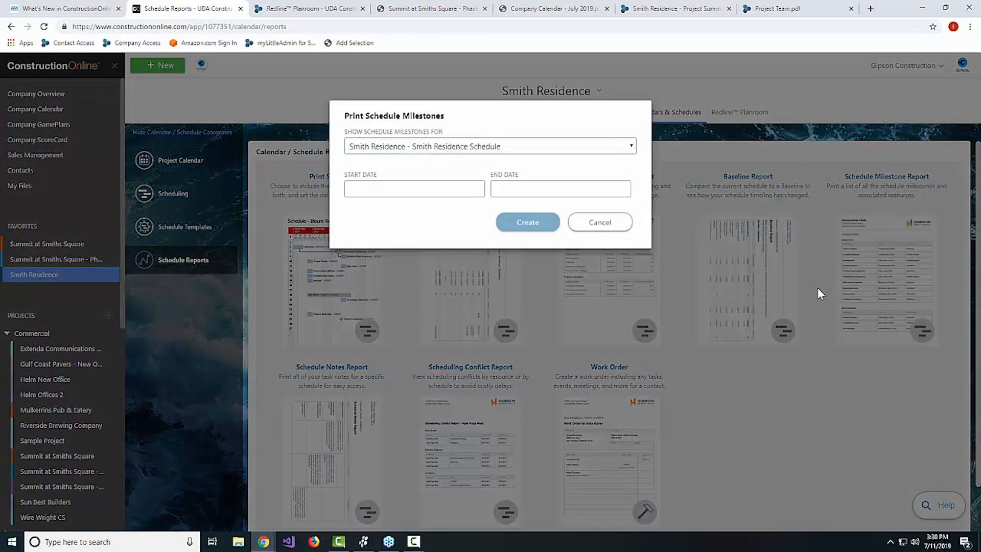
{"action": "left_click", "coordinate": [390, 189]}
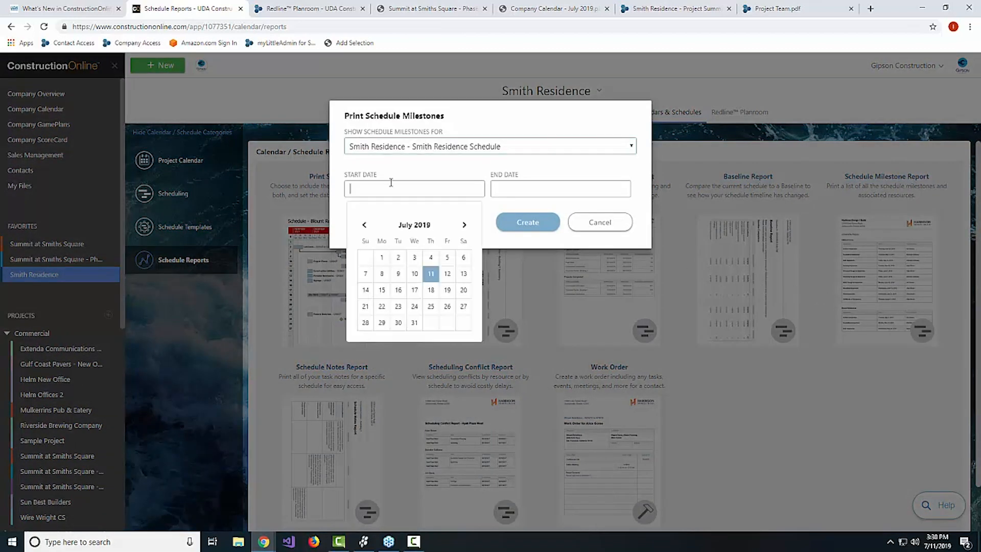
{"action": "left_click", "coordinate": [365, 225]}
{"action": "left_click", "coordinate": [364, 225]}
{"action": "left_click", "coordinate": [365, 225]}
{"action": "left_click", "coordinate": [365, 225]}
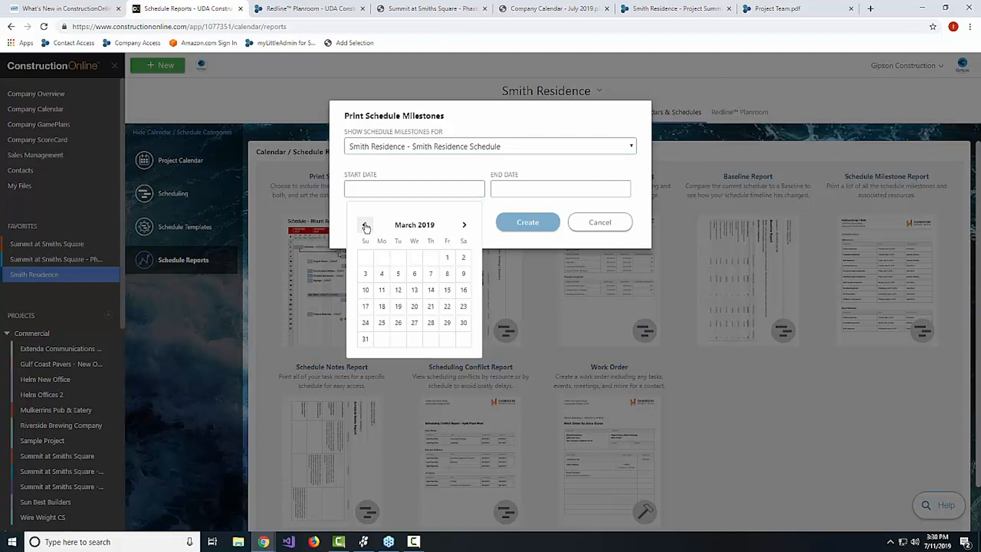
{"action": "left_click", "coordinate": [364, 225]}
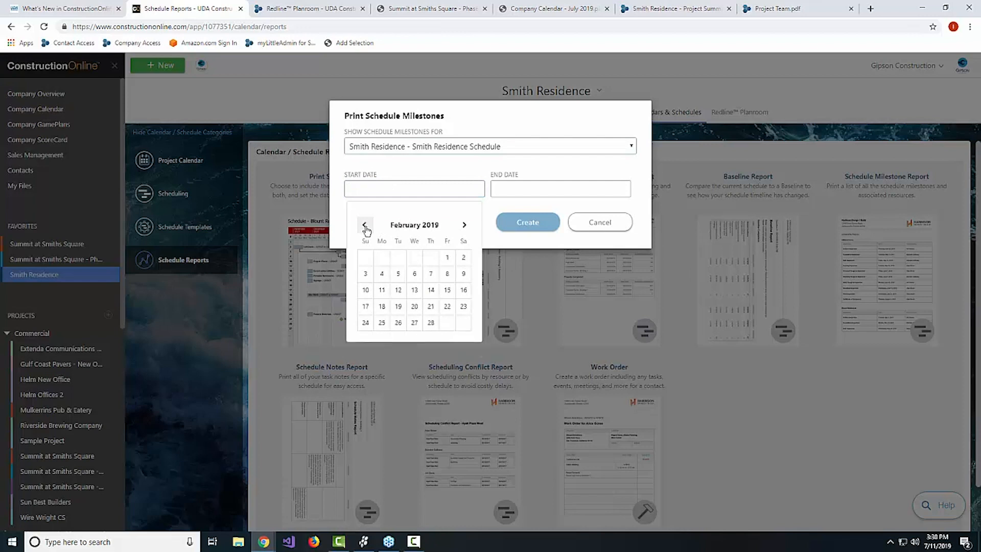
{"action": "left_click", "coordinate": [448, 259]}
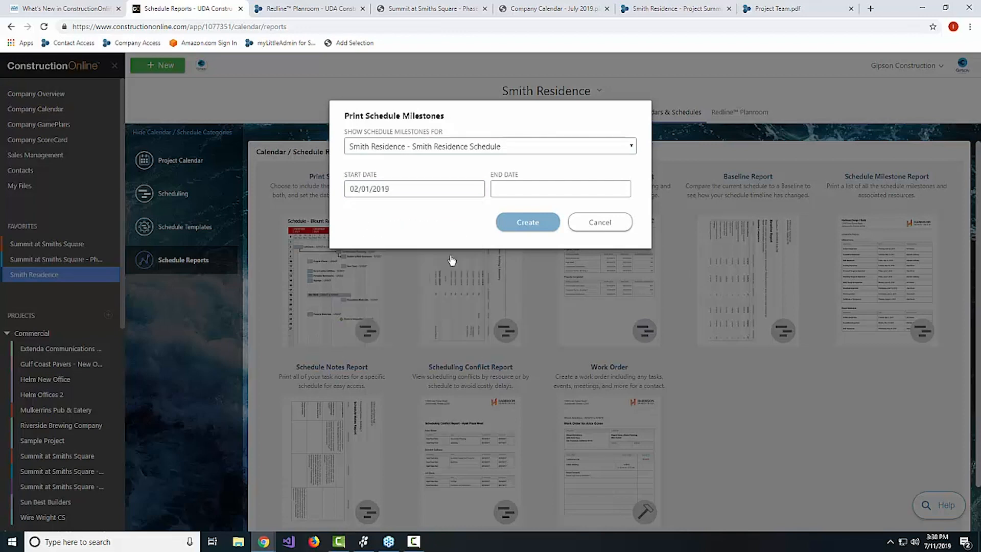
{"action": "left_click", "coordinate": [546, 228]}
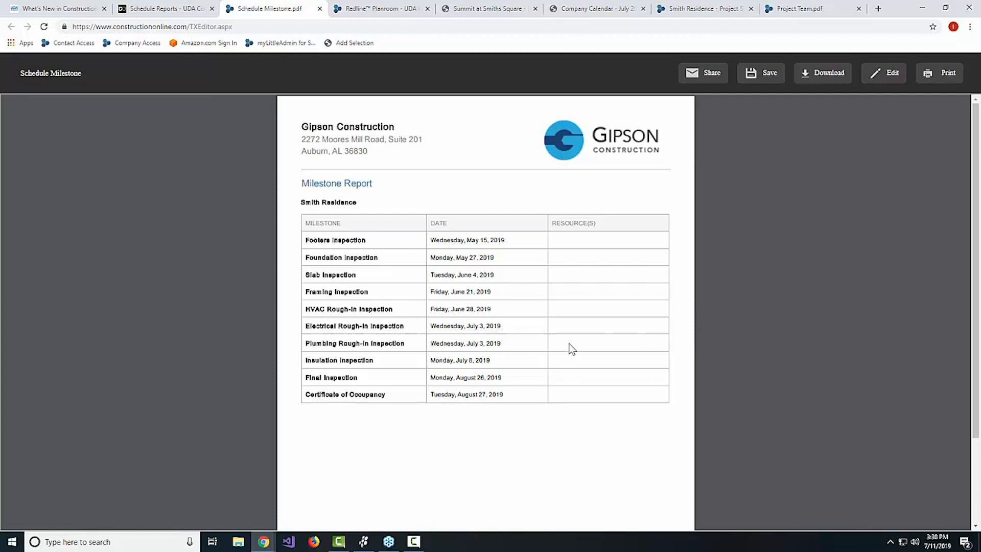
Look through the Milestone Report PDF, return to the schedule reports and view the other report types available there
{"action": "scroll", "coordinate": [560, 259], "scroll_direction": "down", "scroll_amount": 2}
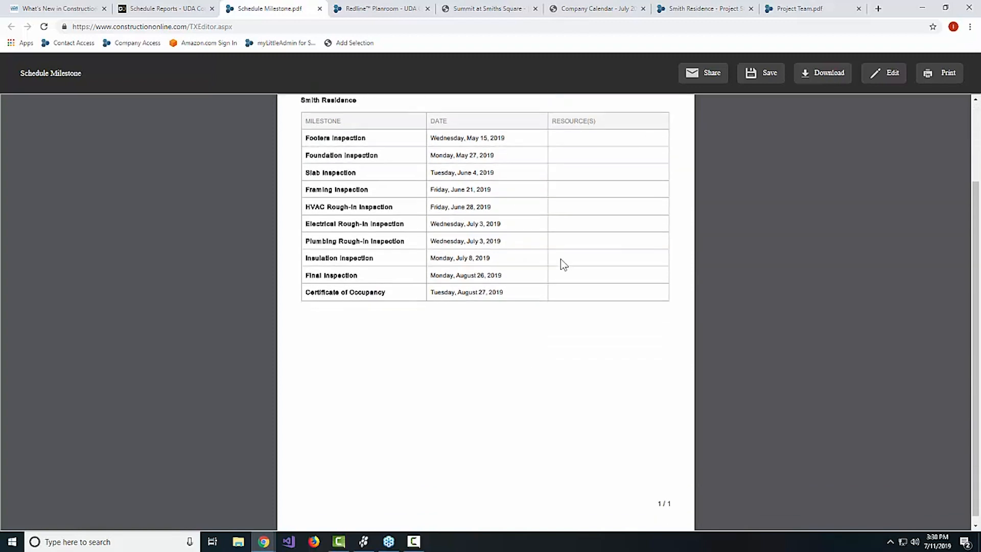
{"action": "scroll", "coordinate": [560, 258], "scroll_direction": "up", "scroll_amount": 2}
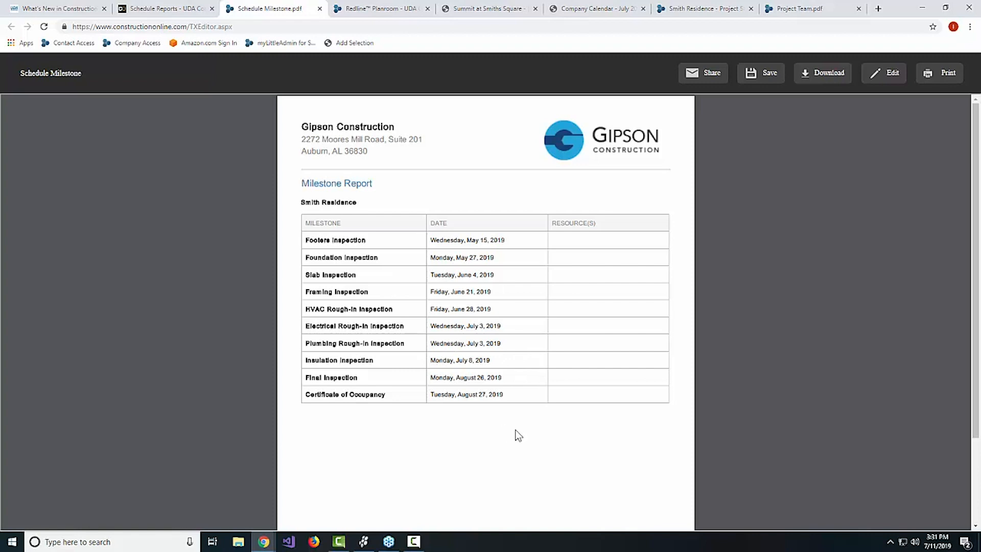
{"action": "left_click", "coordinate": [153, 8]}
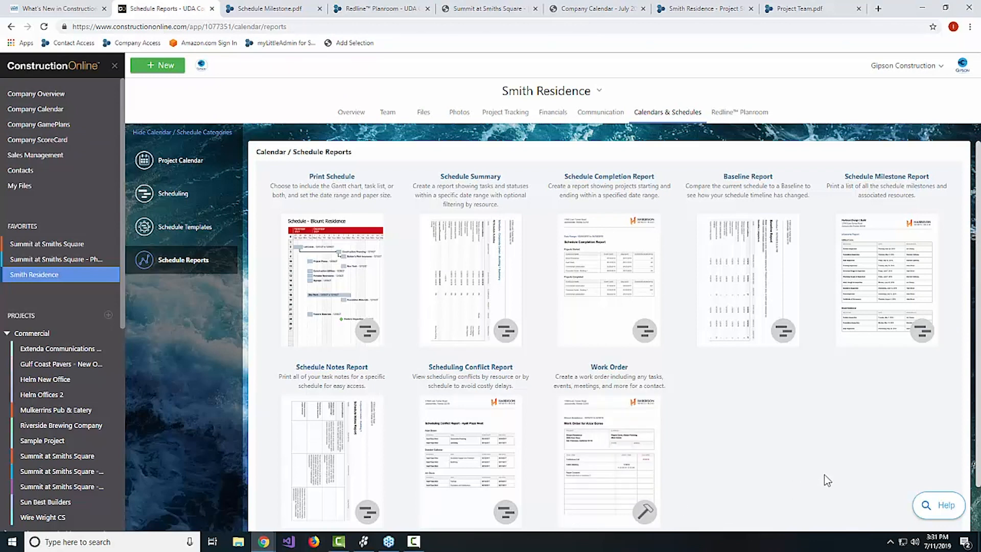
{"action": "scroll", "coordinate": [833, 470], "scroll_direction": "down", "scroll_amount": 1}
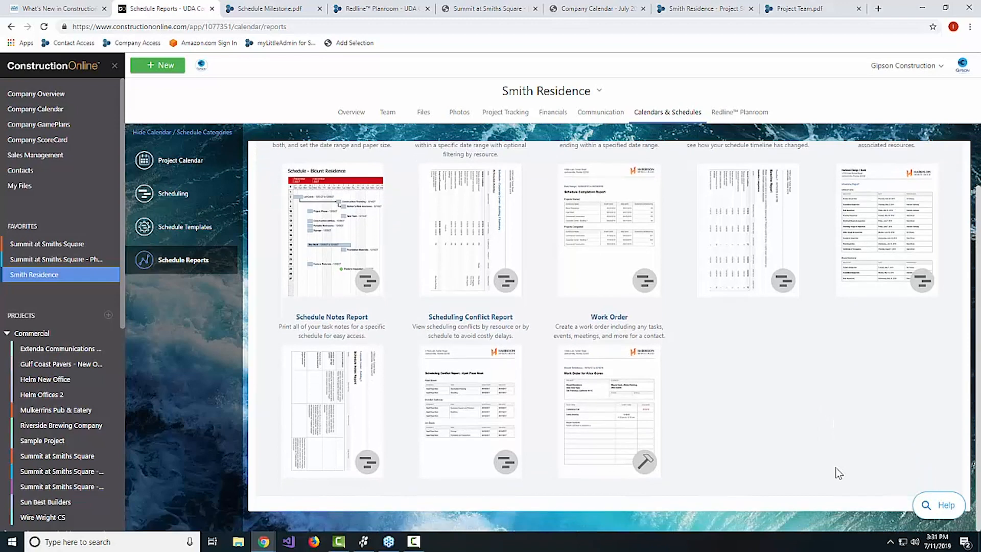
{"action": "scroll", "coordinate": [838, 472], "scroll_direction": "up", "scroll_amount": 1}
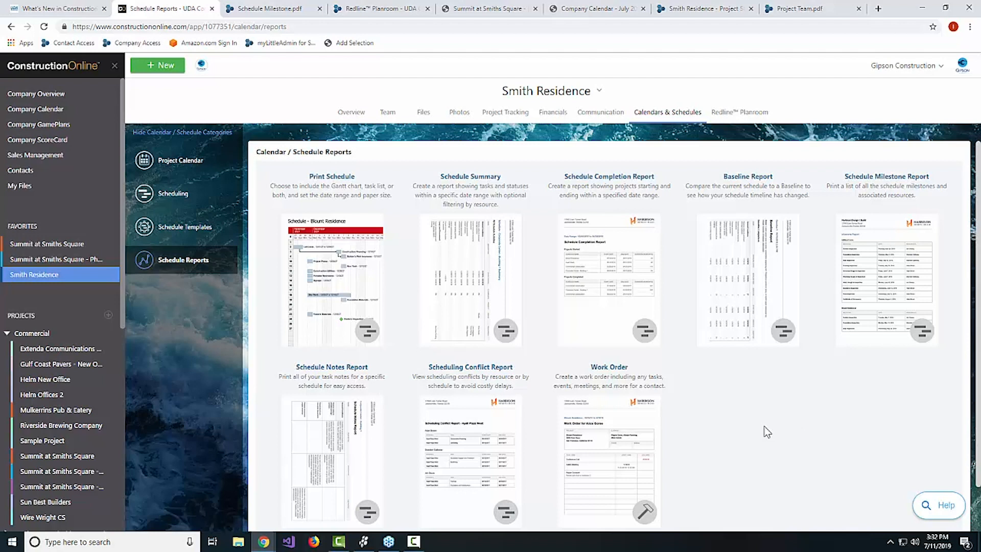
Open Sales Management, view its Opportunities page and return to the Lead Pipeline
{"action": "left_click", "coordinate": [22, 156]}
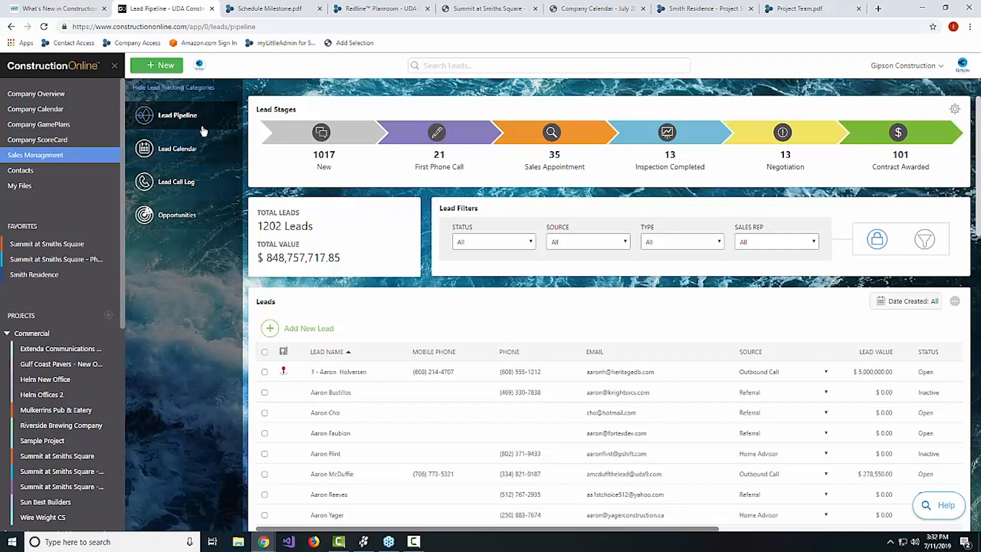
{"action": "left_click", "coordinate": [160, 227]}
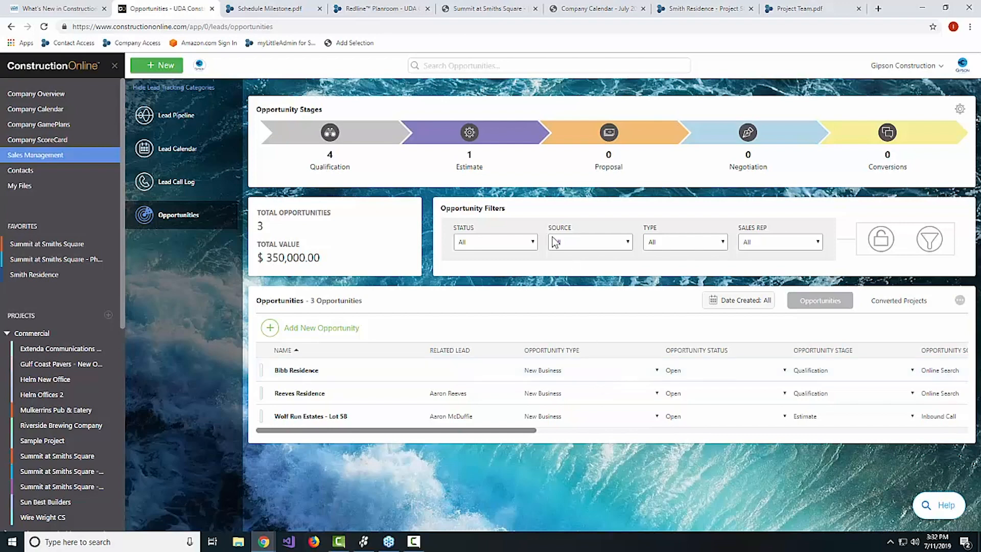
{"action": "left_click", "coordinate": [183, 125]}
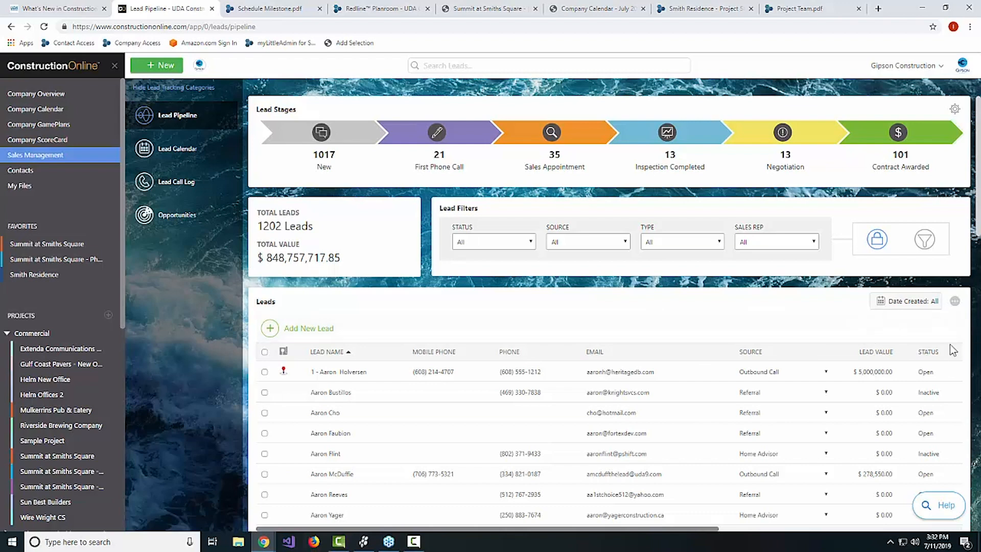
Create a Lead Report filtered to the Negotiation stage, with date range All and the lead value total shown
{"action": "left_click", "coordinate": [953, 301]}
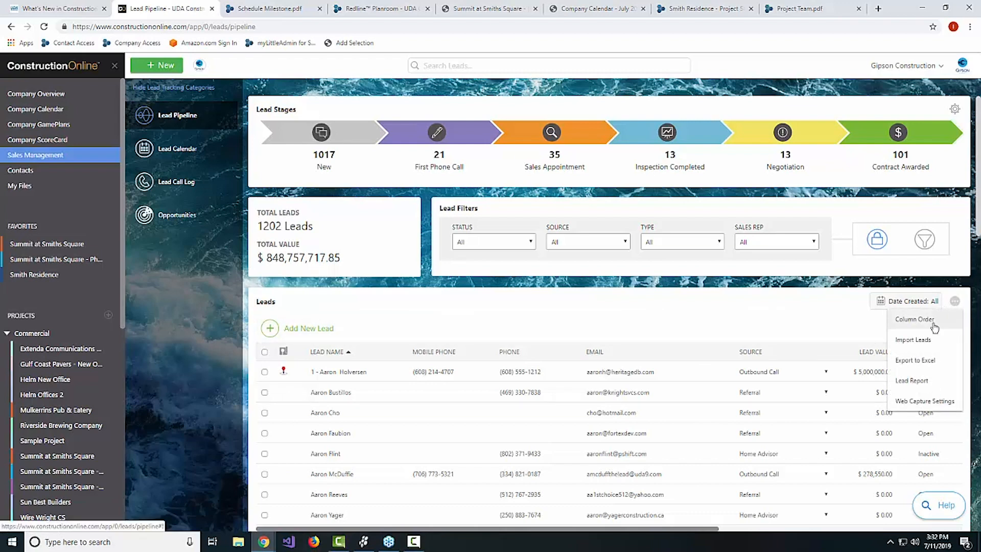
{"action": "left_click", "coordinate": [916, 380]}
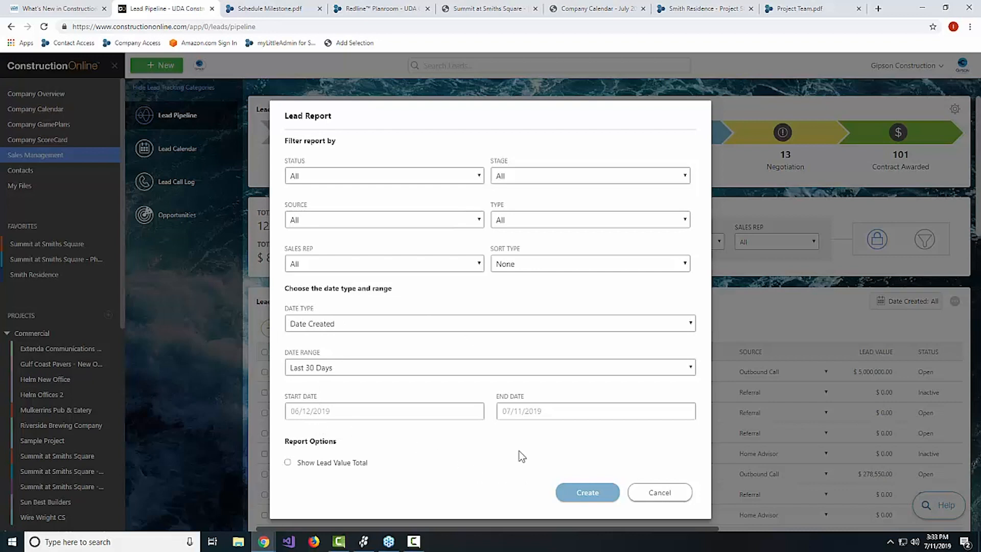
{"action": "left_click", "coordinate": [320, 369]}
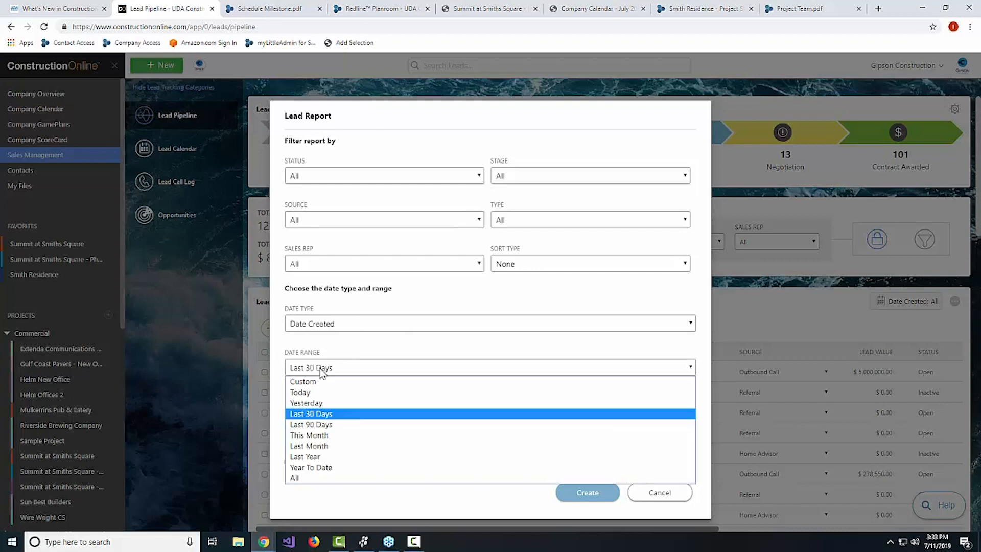
{"action": "left_click", "coordinate": [353, 478]}
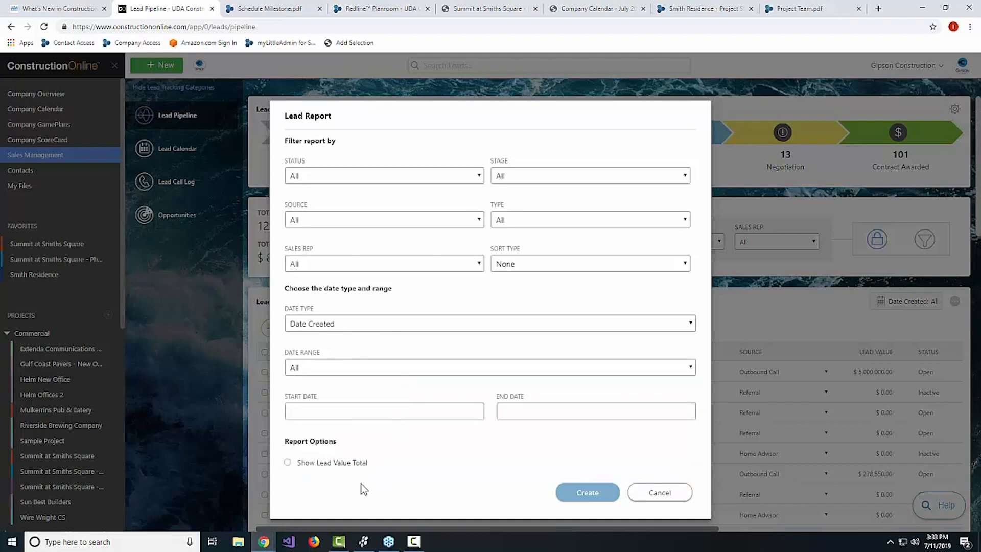
{"action": "left_click", "coordinate": [336, 464]}
{"action": "left_click", "coordinate": [530, 176]}
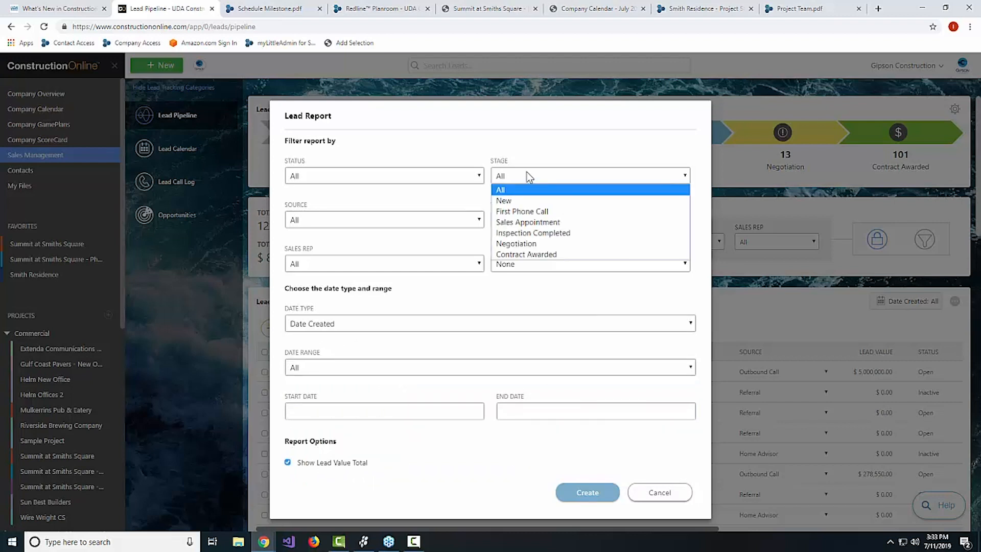
{"action": "left_click", "coordinate": [522, 245]}
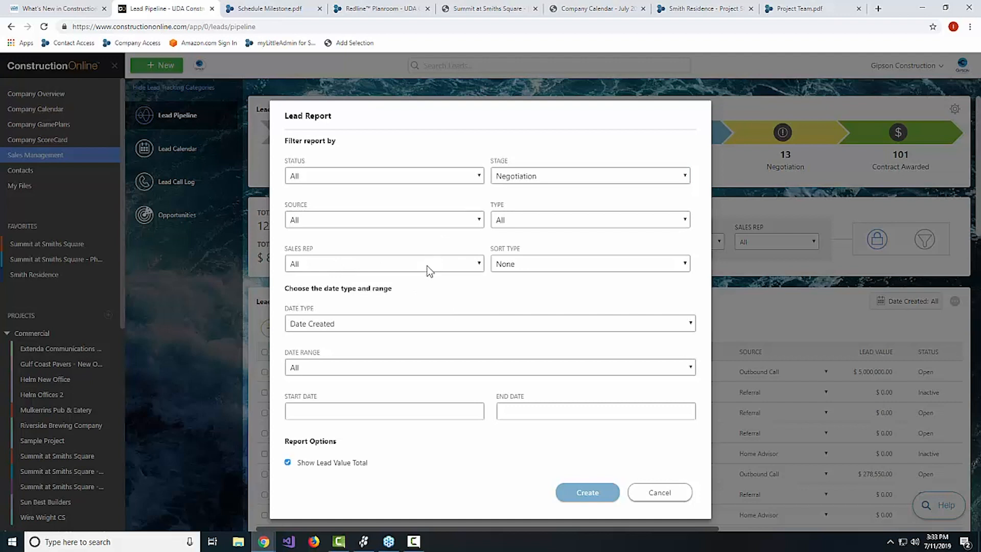
{"action": "left_click", "coordinate": [573, 493]}
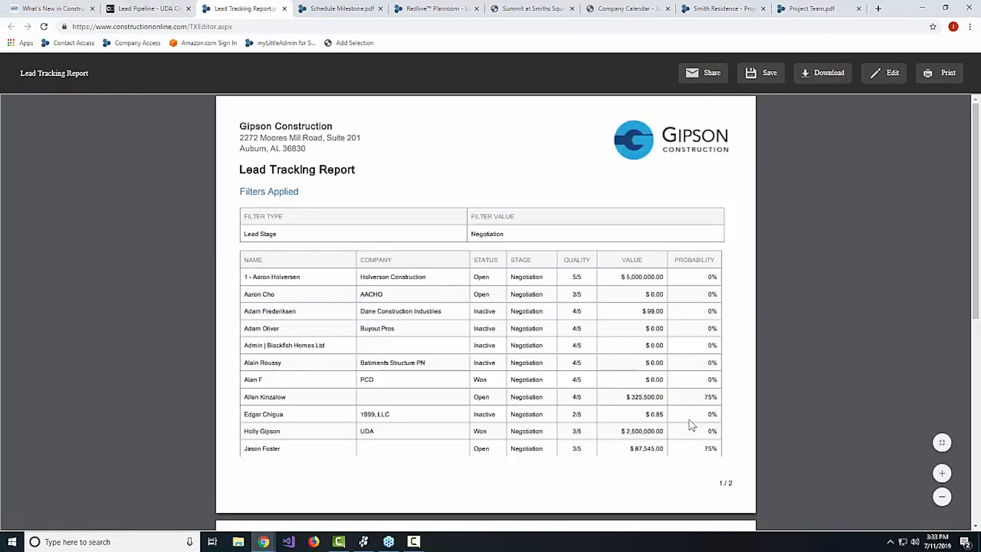
Examine the Lead Tracking Report down to the total lead value, and return to the Lead Pipeline
{"action": "scroll", "coordinate": [687, 427], "scroll_direction": "down", "scroll_amount": 2}
{"action": "scroll", "coordinate": [685, 429], "scroll_direction": "down", "scroll_amount": 1}
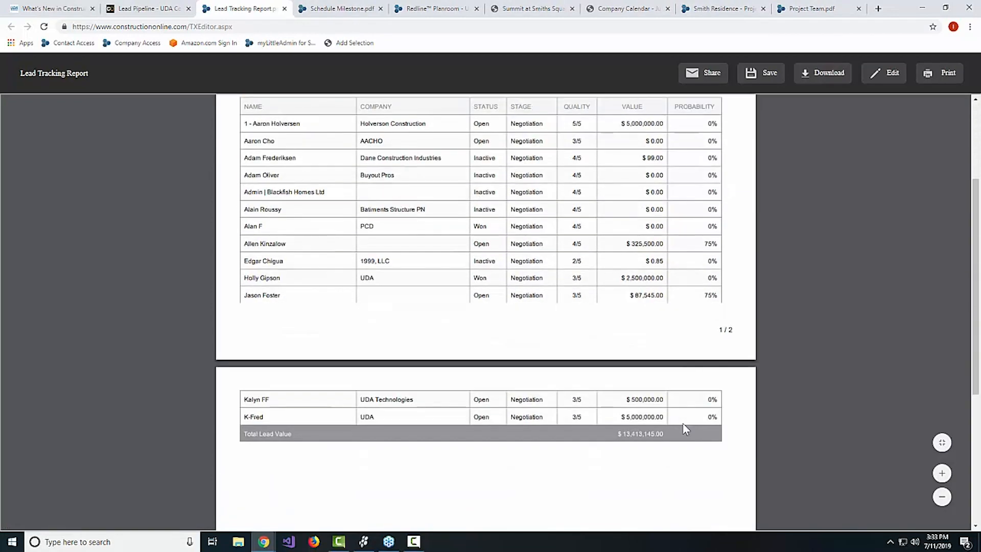
{"action": "scroll", "coordinate": [677, 426], "scroll_direction": "up", "scroll_amount": 3}
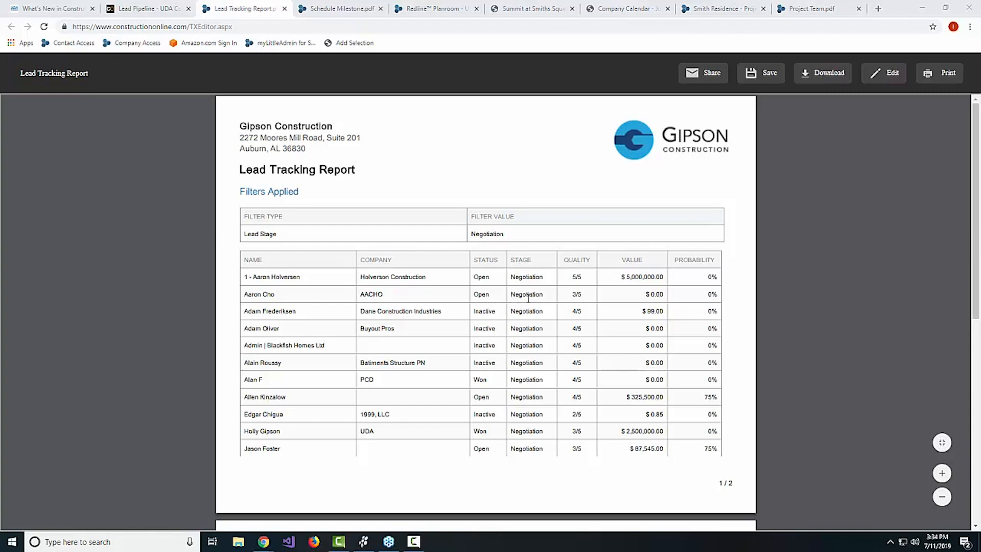
{"action": "left_click", "coordinate": [149, 8]}
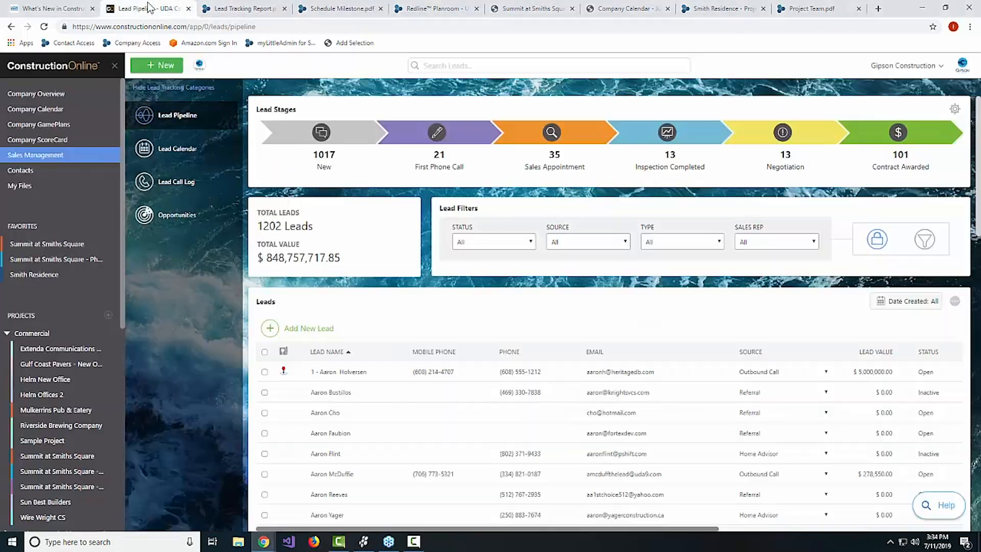
Start another Lead Report from the pipeline and set its date type to Closed Date
{"action": "left_click", "coordinate": [954, 303]}
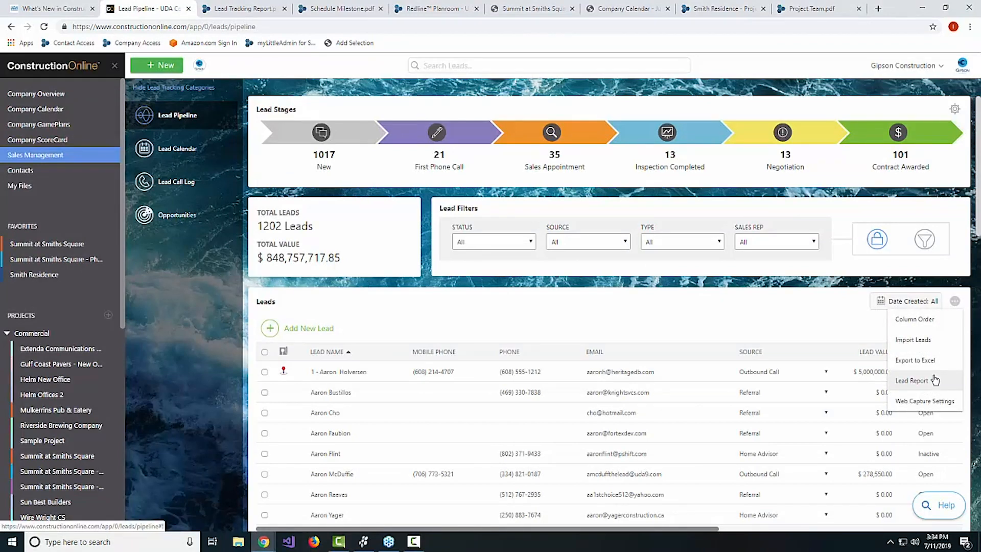
{"action": "left_click", "coordinate": [912, 380]}
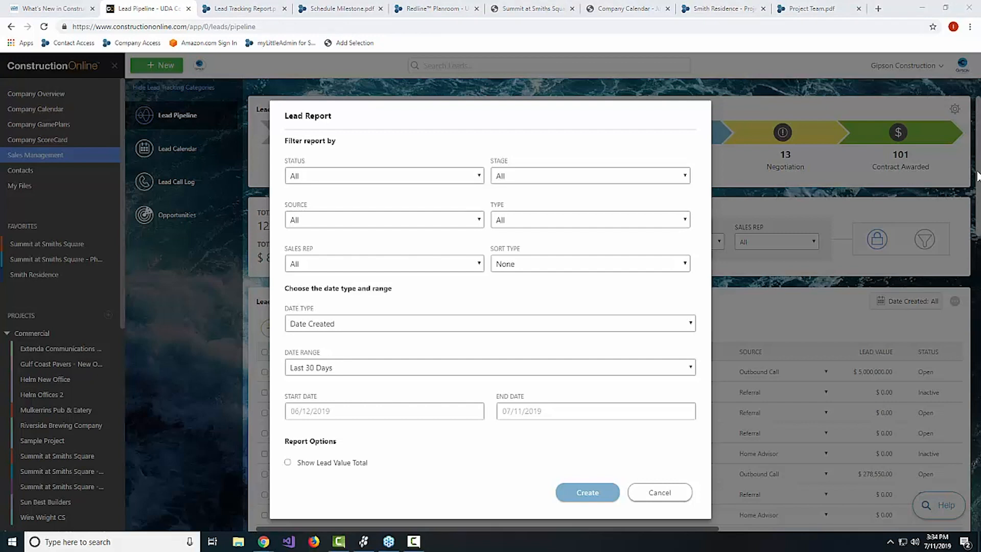
{"action": "left_click", "coordinate": [372, 329]}
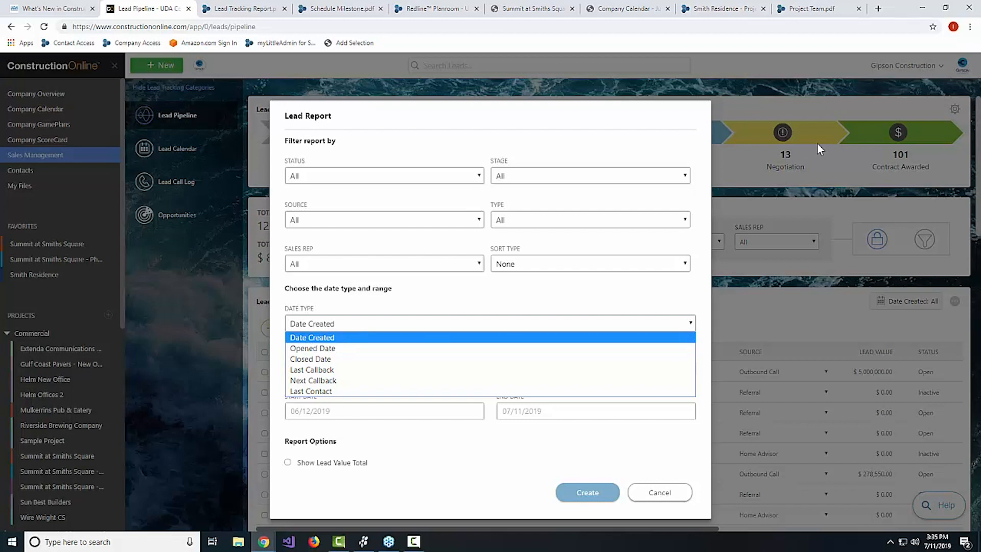
{"action": "left_click", "coordinate": [396, 359]}
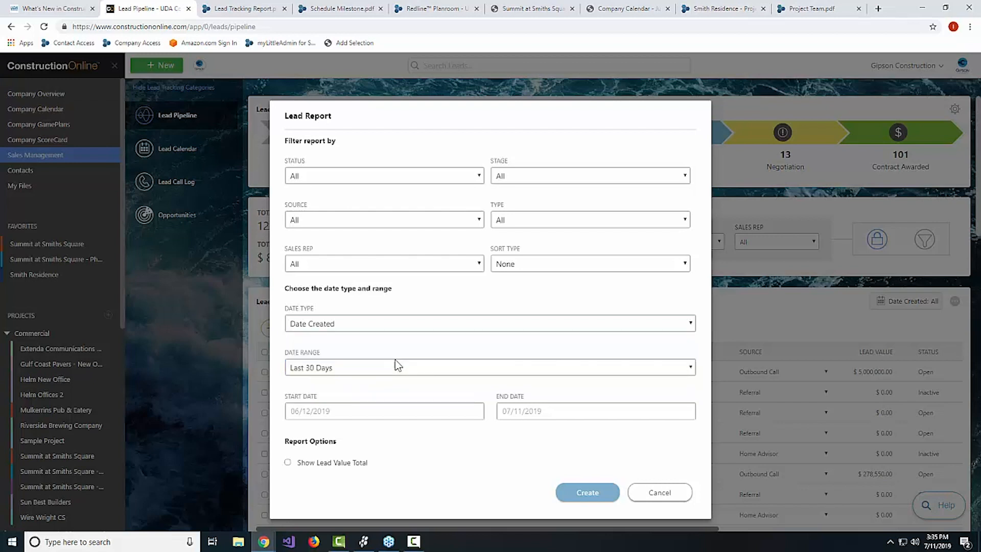
{"action": "left_click", "coordinate": [372, 324]}
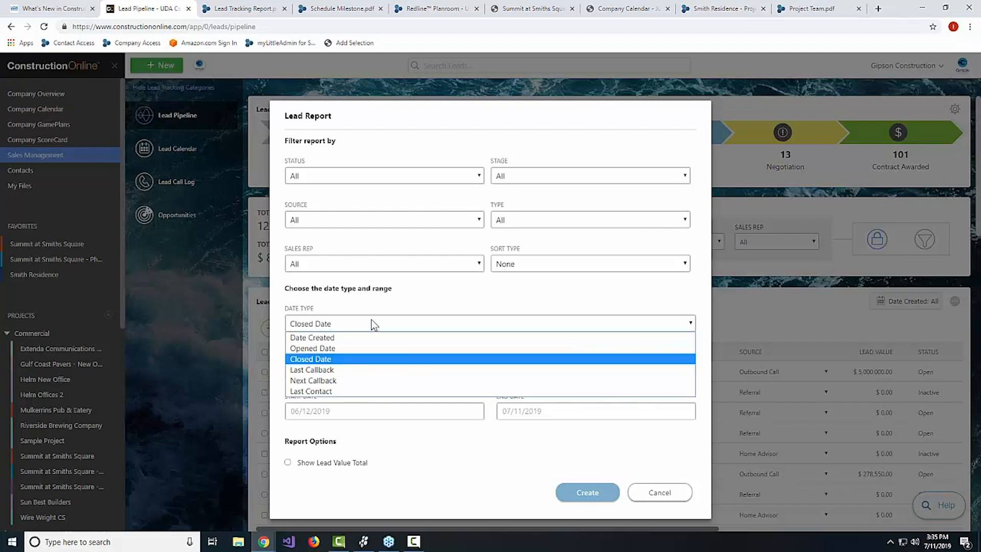
{"action": "left_click", "coordinate": [322, 359]}
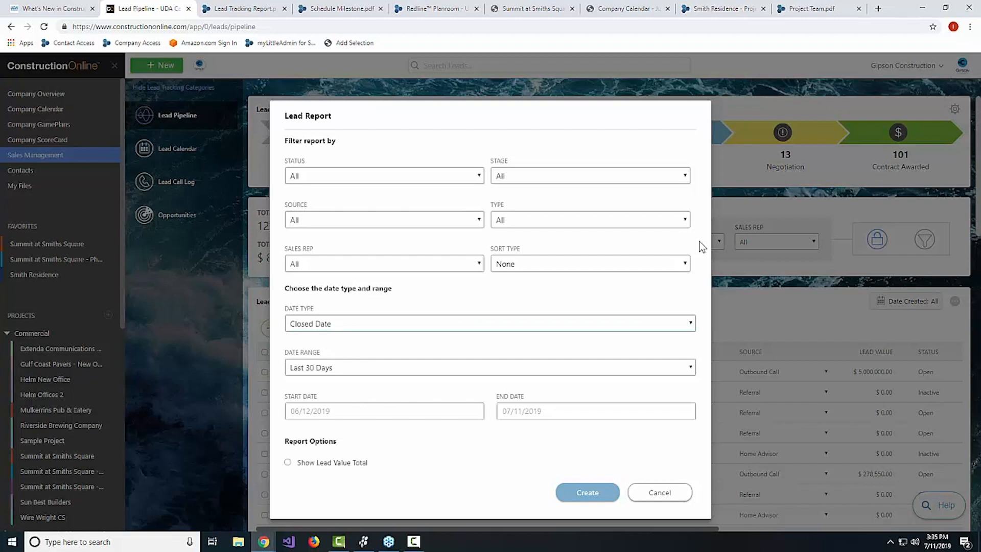
Review the date range and date type options for the Lead Report, and close it without creating the report
{"action": "left_click", "coordinate": [582, 368]}
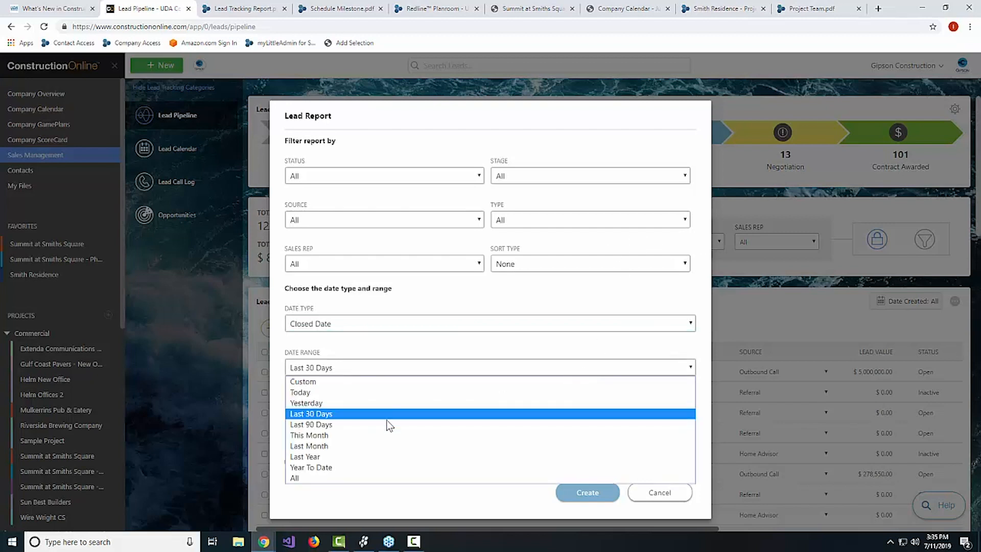
{"action": "left_click", "coordinate": [369, 327]}
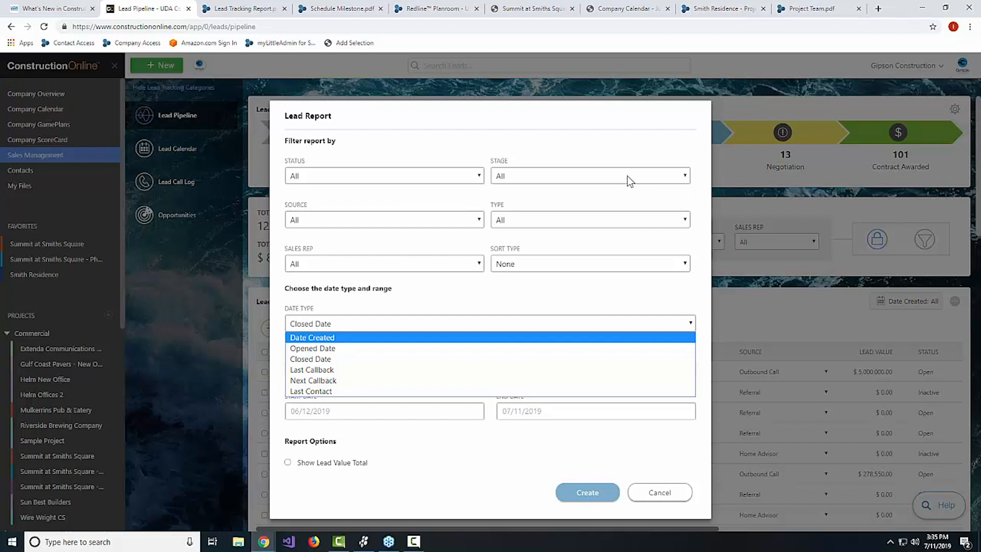
{"action": "left_click", "coordinate": [670, 491]}
{"action": "left_click", "coordinate": [670, 492]}
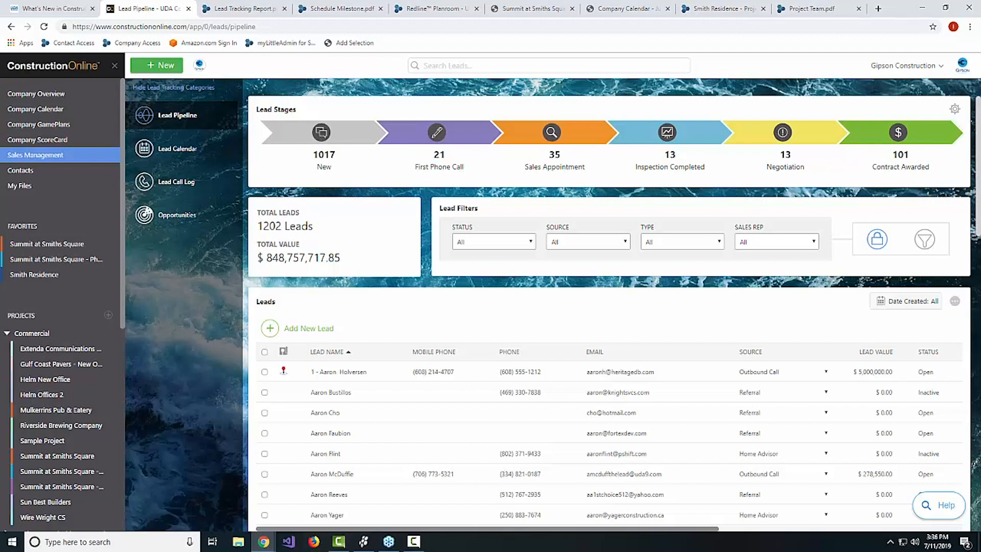
Create a Lead Summary for the lead valued at $278,550.00, including General Details, Lead Details, Lead Events and Related Opportunities
{"action": "right_click", "coordinate": [321, 473]}
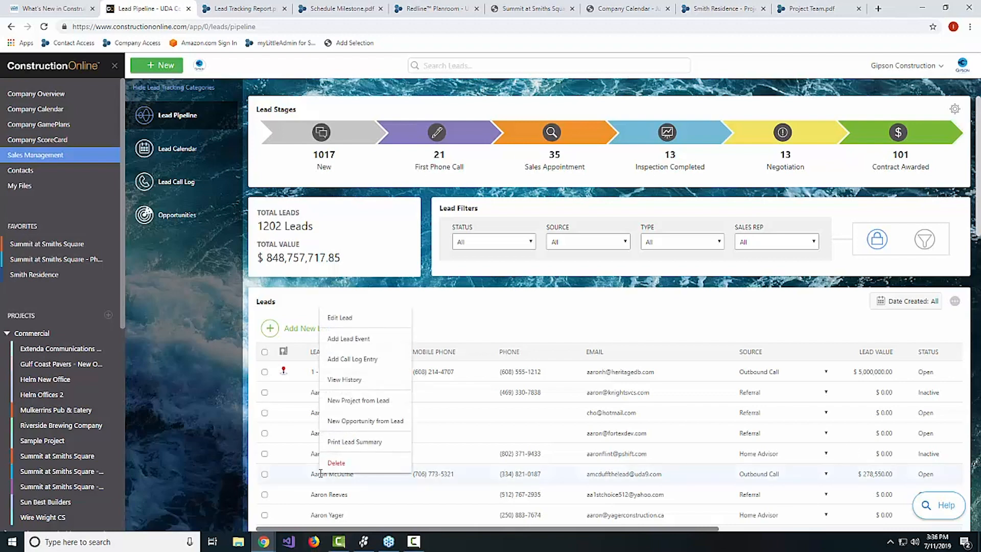
{"action": "left_click", "coordinate": [336, 440]}
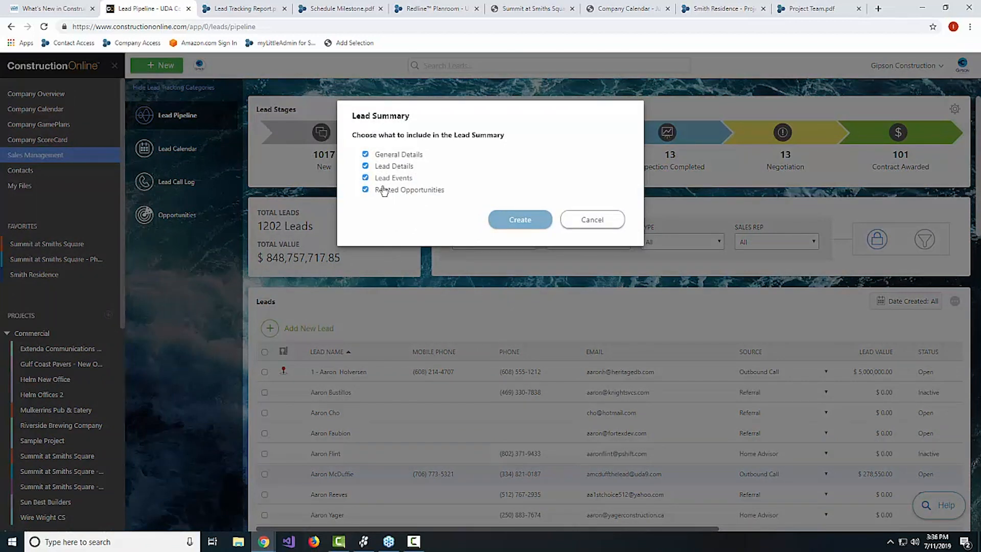
{"action": "left_click", "coordinate": [532, 217]}
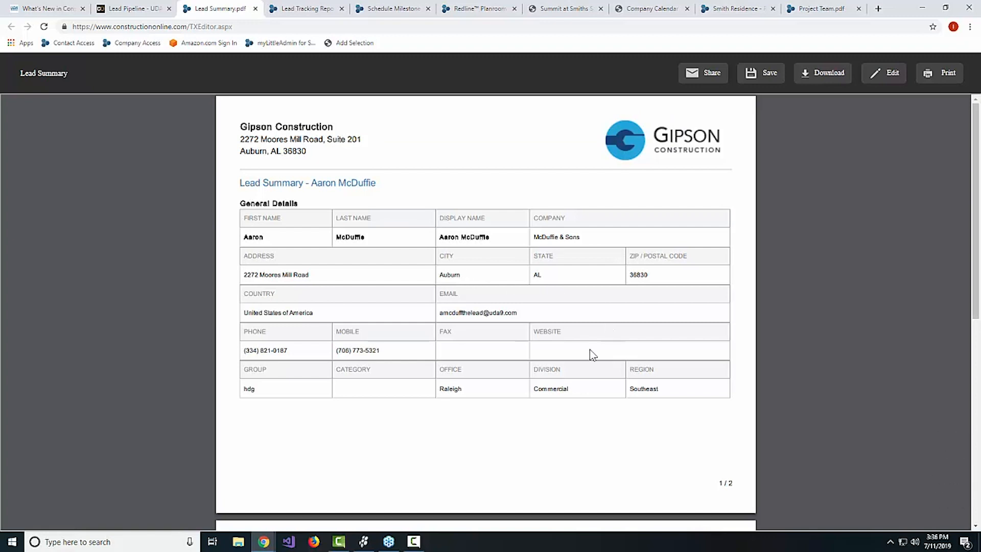
Examine the Lead Summary from General Details down to Related Opportunities, and return to the Lead Pipeline
{"action": "scroll", "coordinate": [591, 347], "scroll_direction": "down", "scroll_amount": 6}
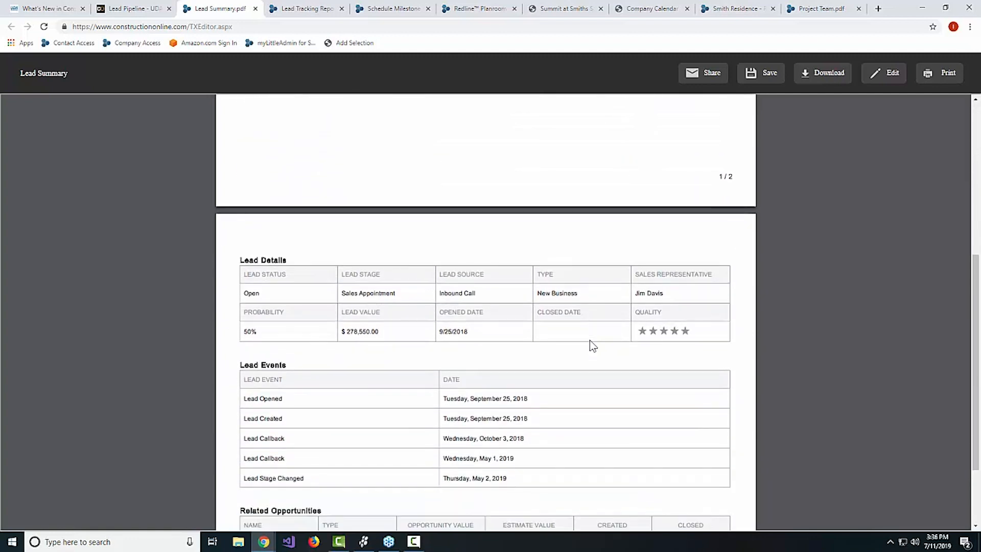
{"action": "scroll", "coordinate": [590, 339], "scroll_direction": "down", "scroll_amount": 2}
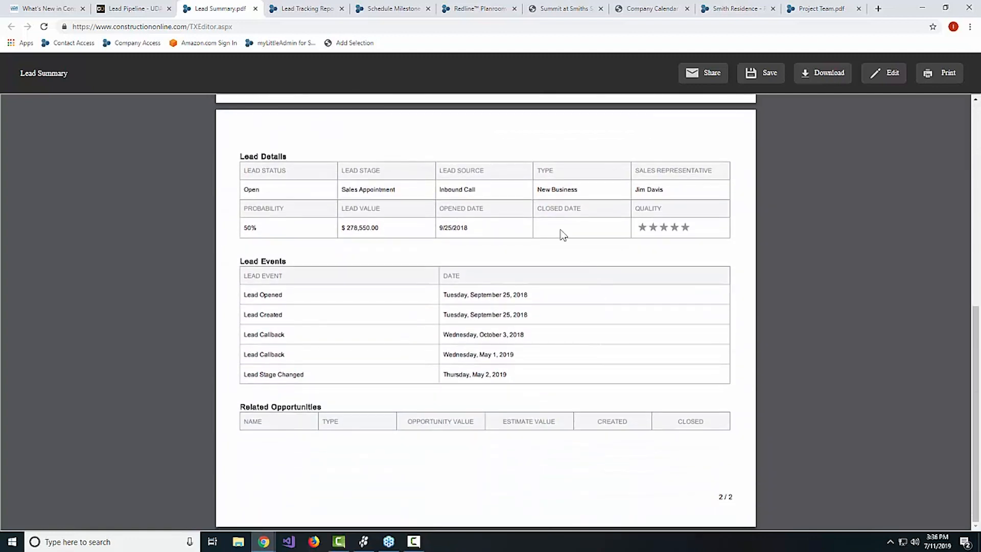
{"action": "scroll", "coordinate": [614, 286], "scroll_direction": "up", "scroll_amount": 1}
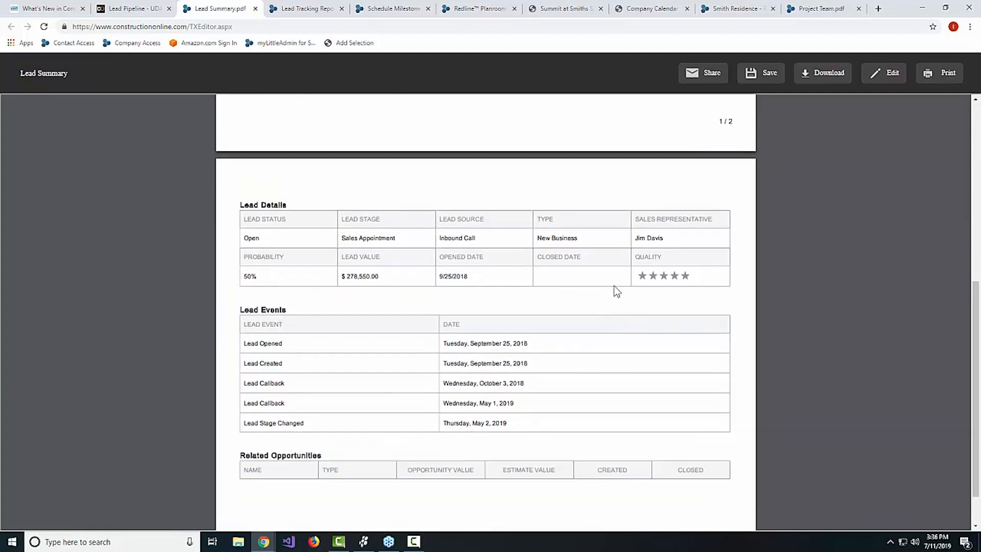
{"action": "scroll", "coordinate": [740, 324], "scroll_direction": "up", "scroll_amount": 2}
{"action": "scroll", "coordinate": [744, 330], "scroll_direction": "up", "scroll_amount": 3}
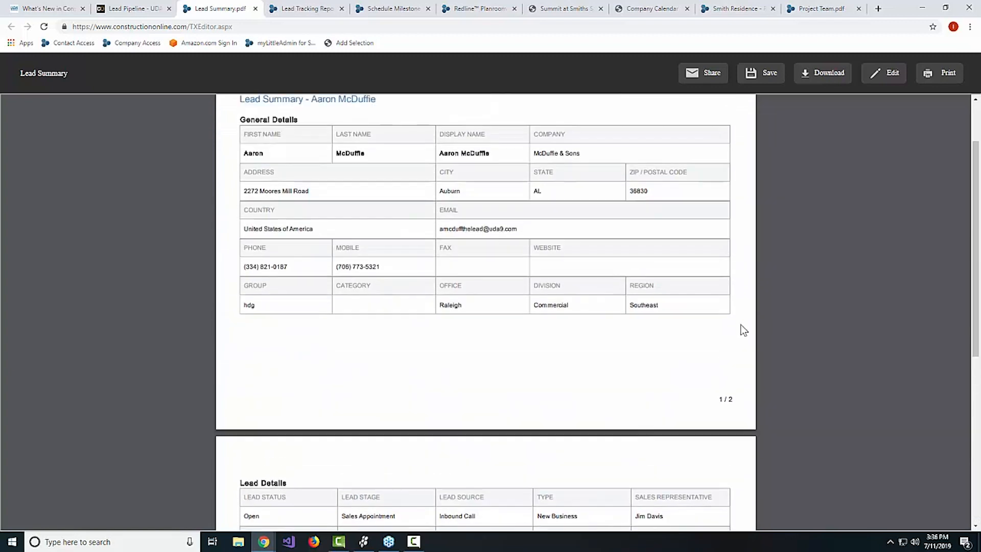
{"action": "scroll", "coordinate": [744, 330], "scroll_direction": "up", "scroll_amount": 2}
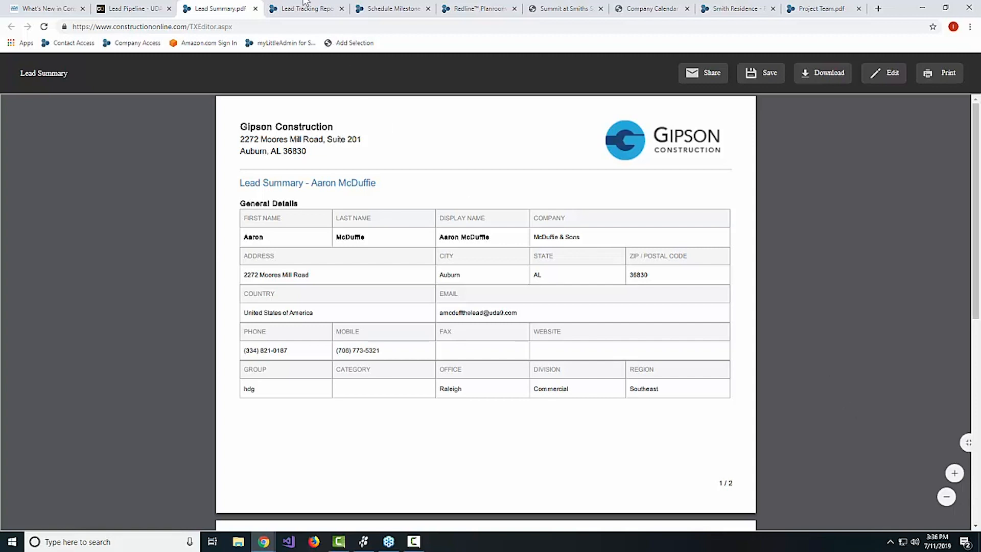
{"action": "left_click", "coordinate": [143, 10]}
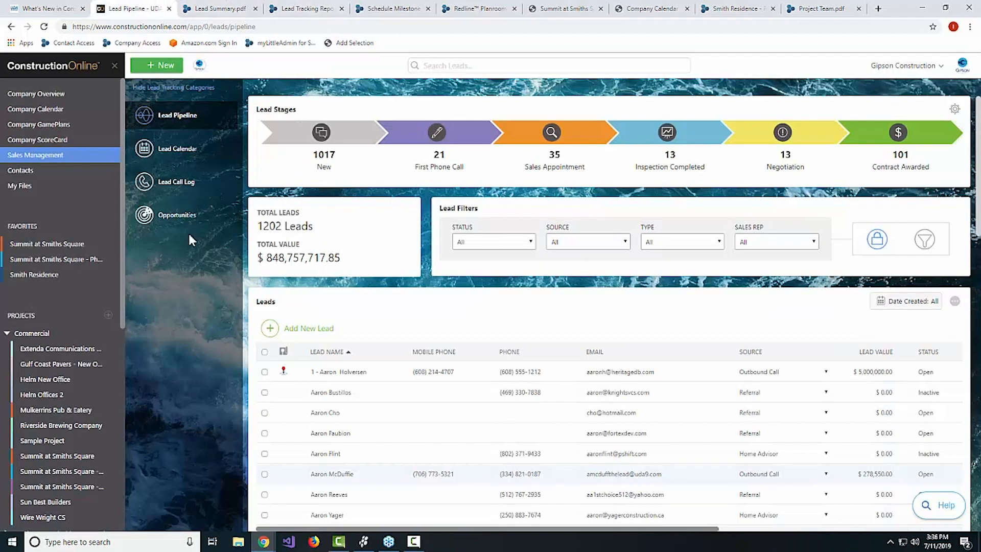
Create an Opportunities Overview Report from the Opportunities page with date type Date Created and date range All
{"action": "left_click", "coordinate": [178, 215]}
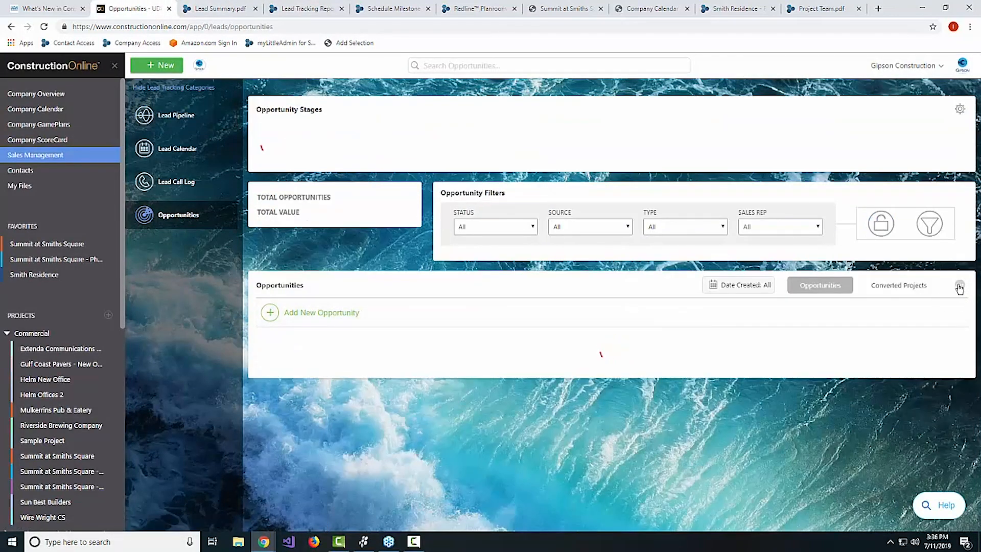
{"action": "left_click", "coordinate": [959, 300]}
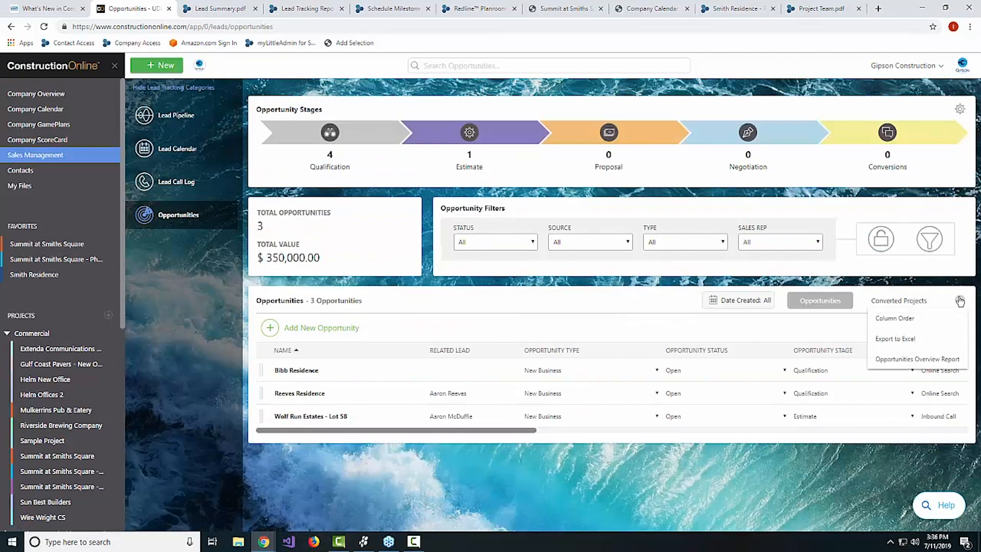
{"action": "left_click", "coordinate": [933, 359]}
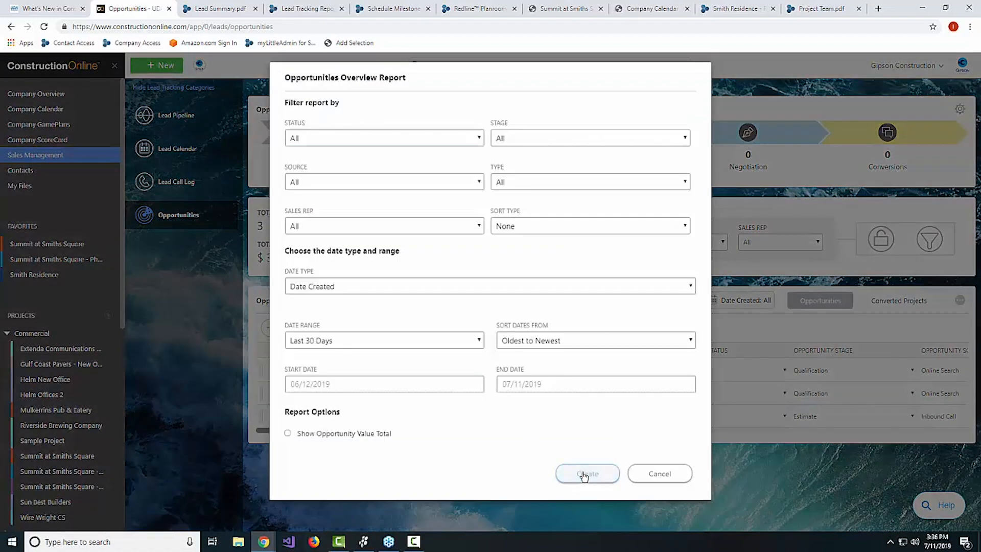
{"action": "left_click", "coordinate": [405, 341]}
{"action": "left_click", "coordinate": [385, 451]}
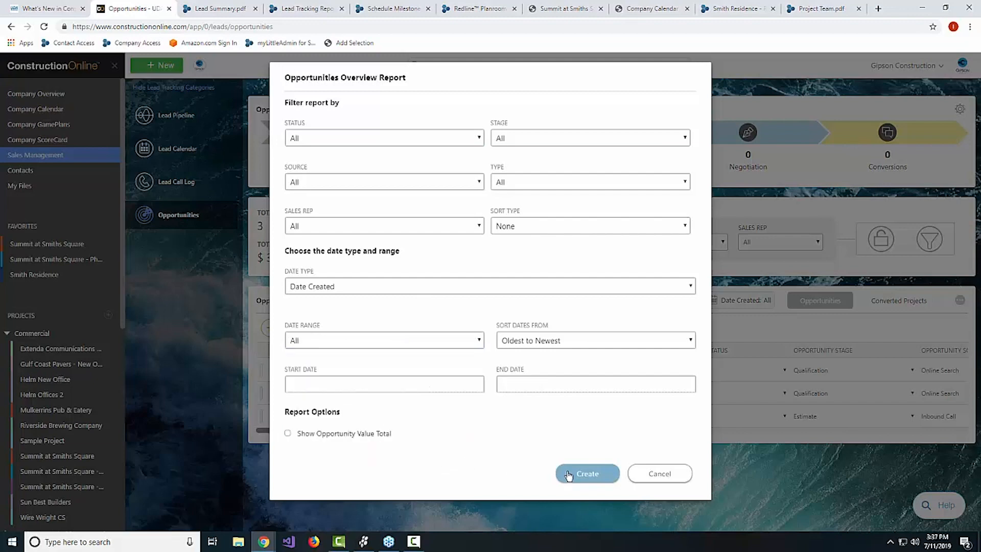
{"action": "left_click", "coordinate": [587, 475]}
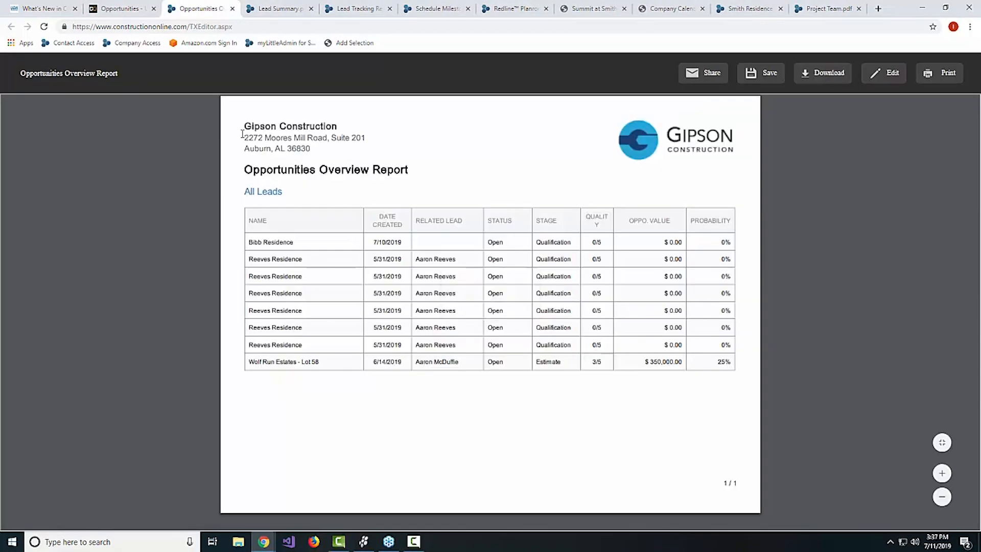
Create an Opportunity Summary for Wolf Run Estates - Lot 58, including General Details, Opportunity Details and Scope of Work
{"action": "left_click", "coordinate": [125, 8]}
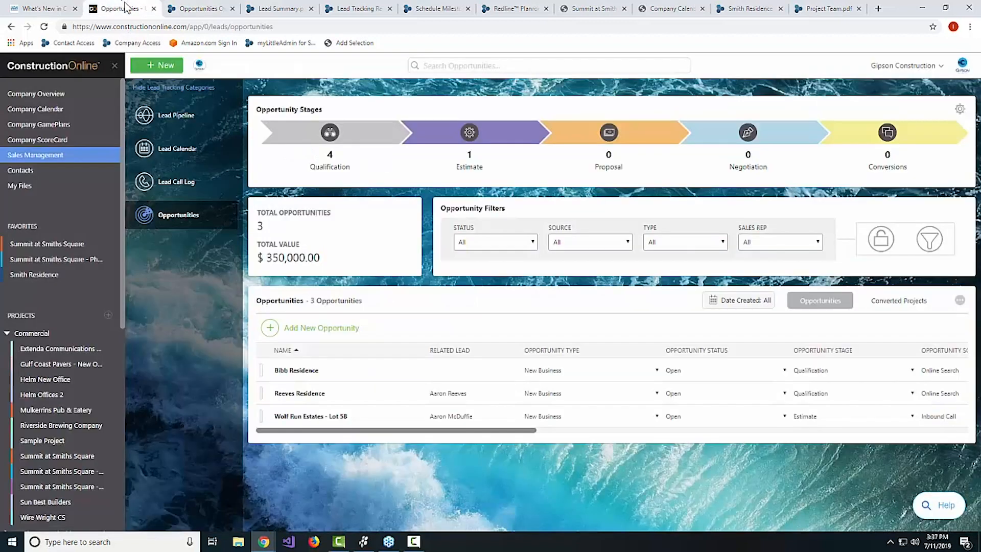
{"action": "right_click", "coordinate": [347, 414]}
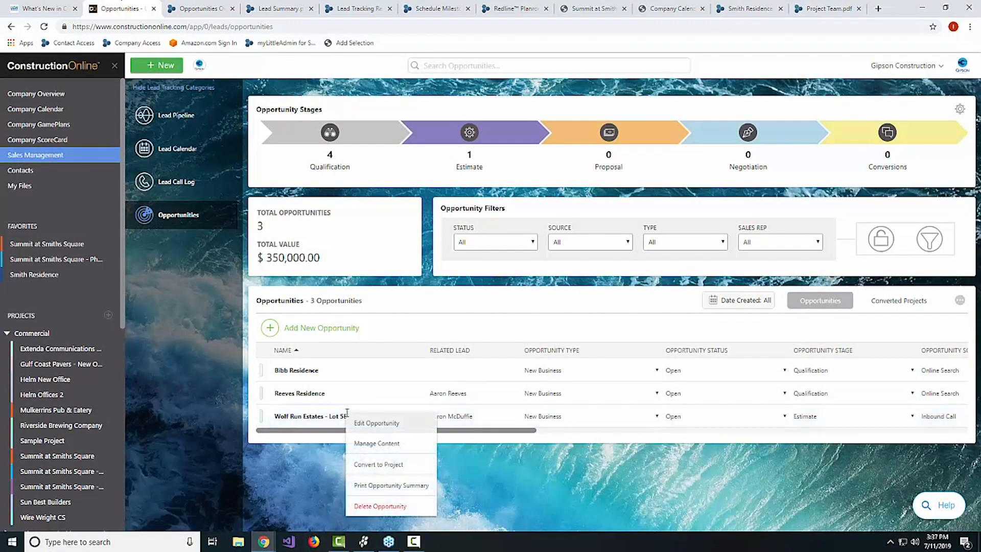
{"action": "left_click", "coordinate": [402, 487]}
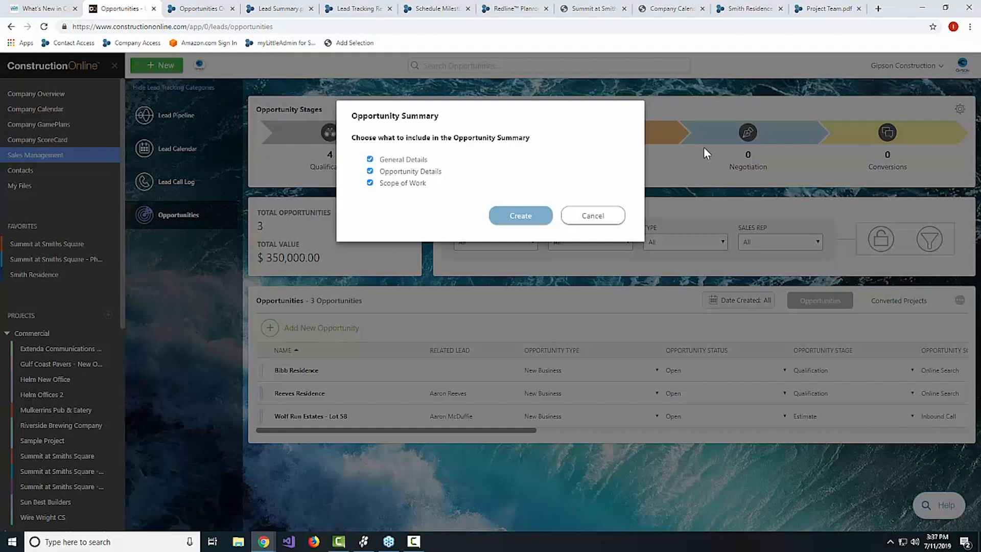
{"action": "left_click", "coordinate": [515, 216]}
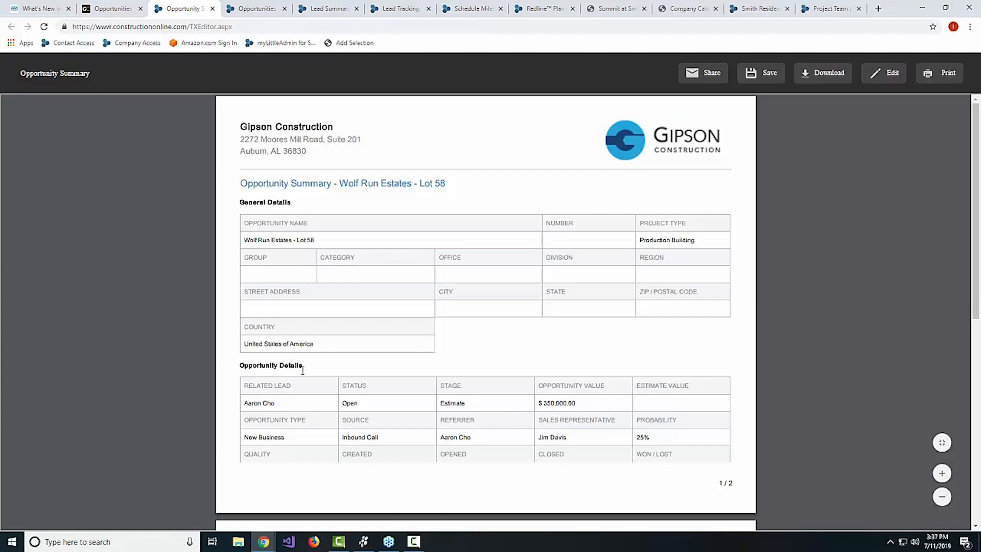
Examine the Opportunity Summary through its general details, opportunity details and scope of work, and return to the Opportunities page
{"action": "scroll", "coordinate": [303, 371], "scroll_direction": "down", "scroll_amount": 3}
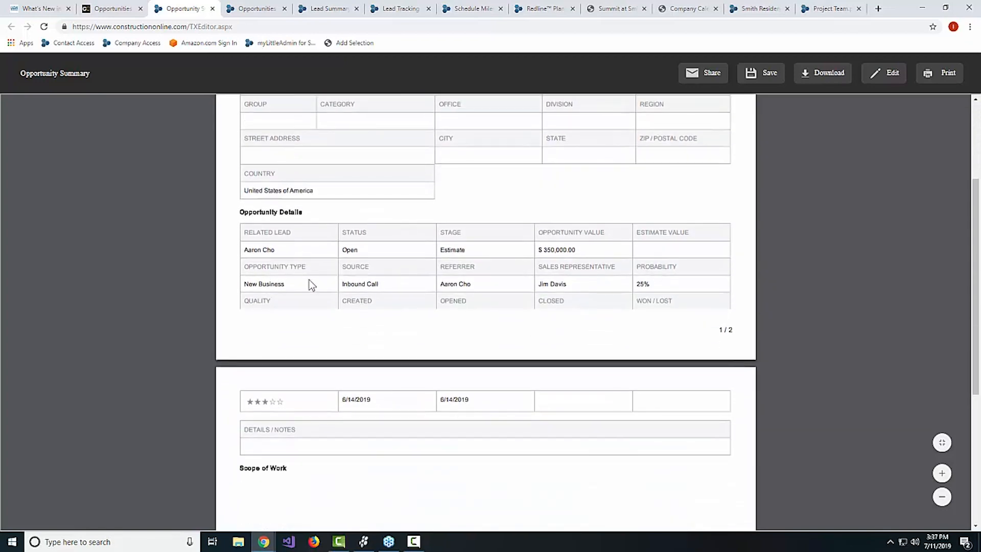
{"action": "scroll", "coordinate": [311, 283], "scroll_direction": "down", "scroll_amount": 1}
{"action": "scroll", "coordinate": [338, 432], "scroll_direction": "up", "scroll_amount": 1}
{"action": "scroll", "coordinate": [336, 428], "scroll_direction": "up", "scroll_amount": 3}
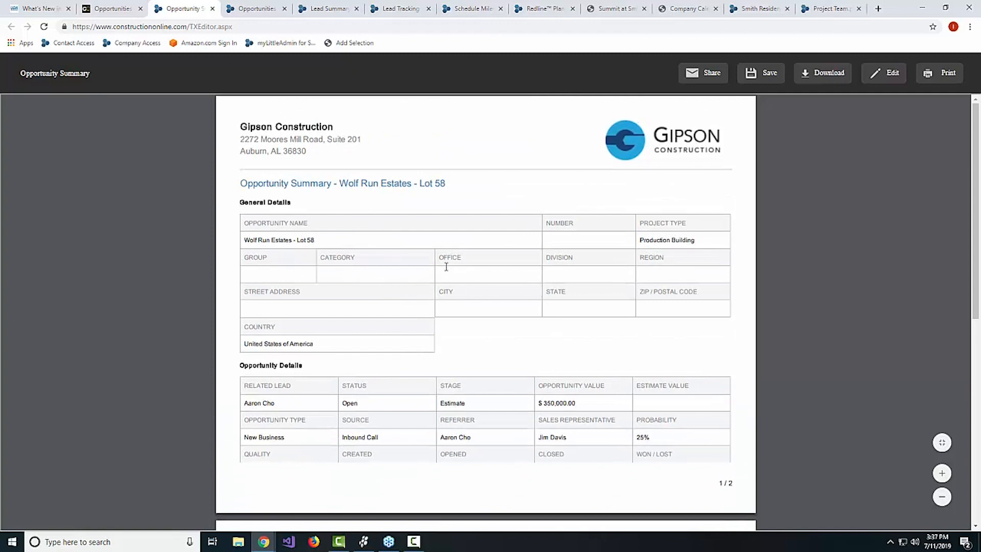
{"action": "scroll", "coordinate": [431, 275], "scroll_direction": "down", "scroll_amount": 3}
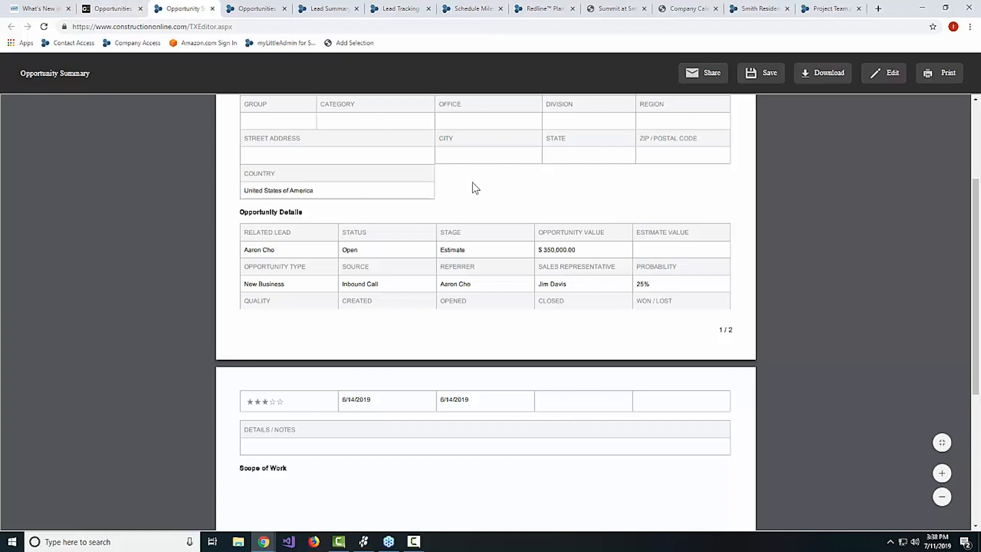
{"action": "scroll", "coordinate": [475, 176], "scroll_direction": "up", "scroll_amount": 2}
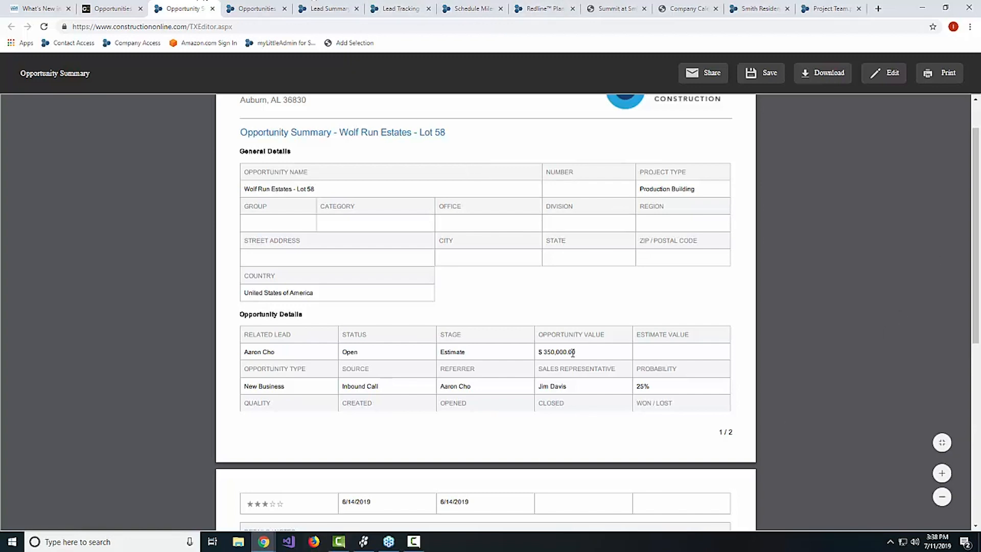
{"action": "scroll", "coordinate": [573, 352], "scroll_direction": "up", "scroll_amount": 1}
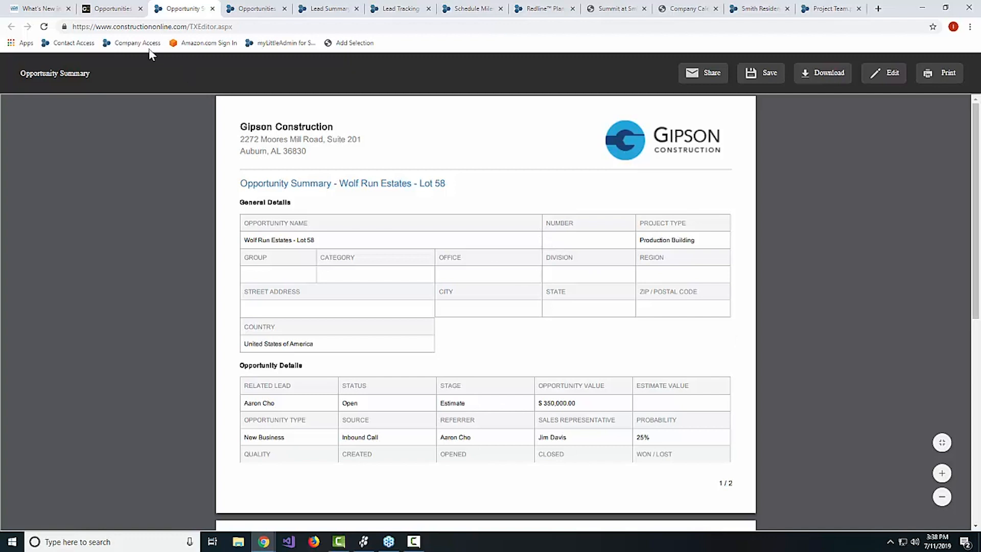
{"action": "left_click", "coordinate": [106, 8]}
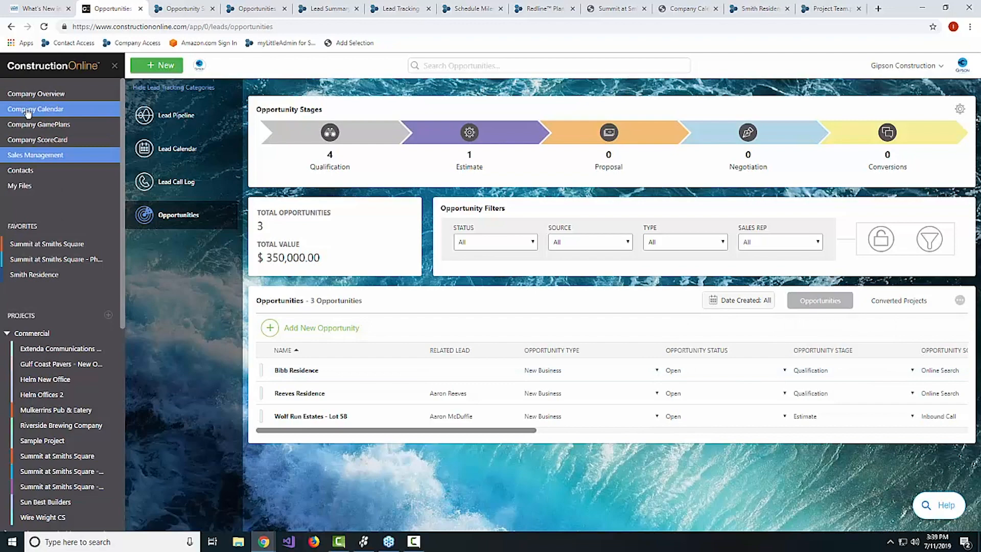
View the active user's details from the Company Overview, and return to the Opportunities page in Sales Management
{"action": "left_click", "coordinate": [36, 95]}
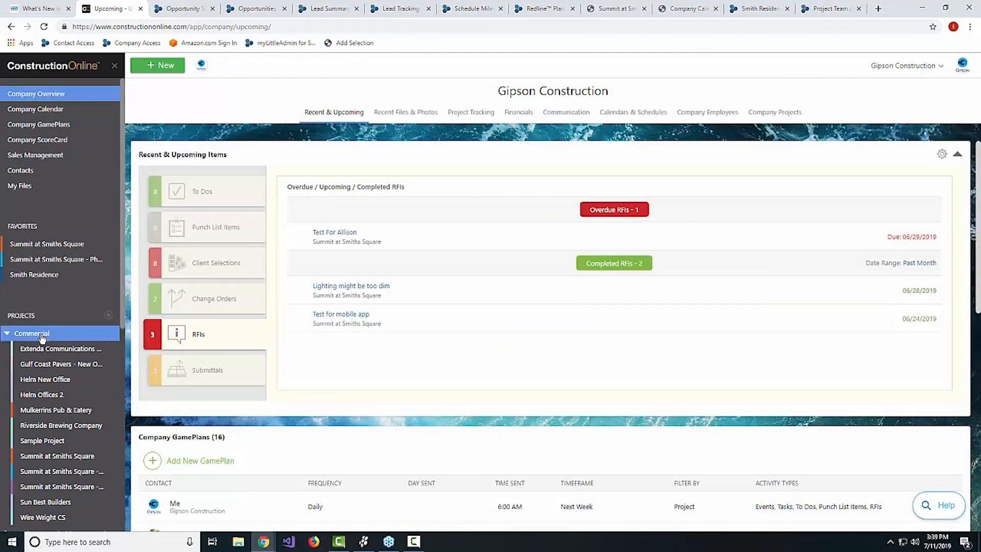
{"action": "left_click", "coordinate": [202, 67]}
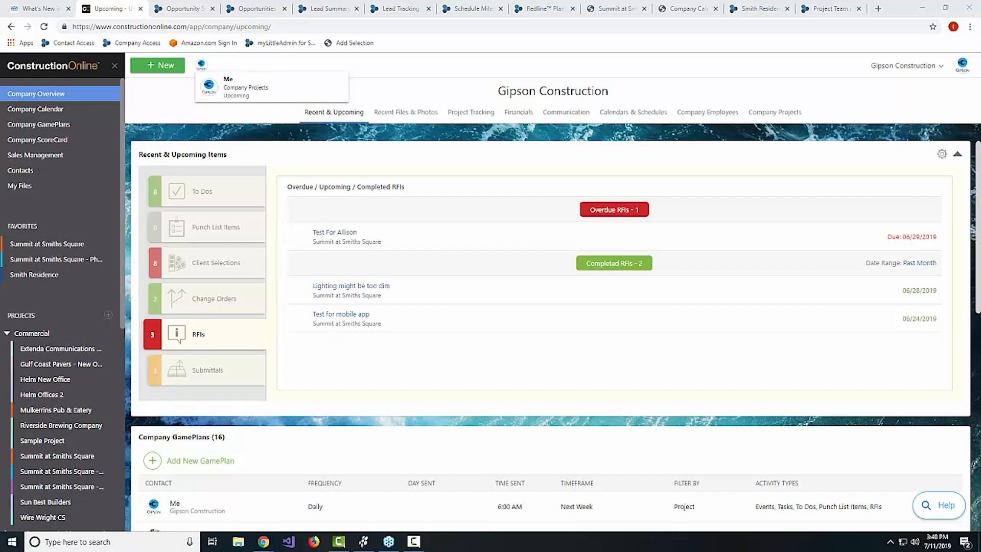
{"action": "left_click", "coordinate": [64, 159]}
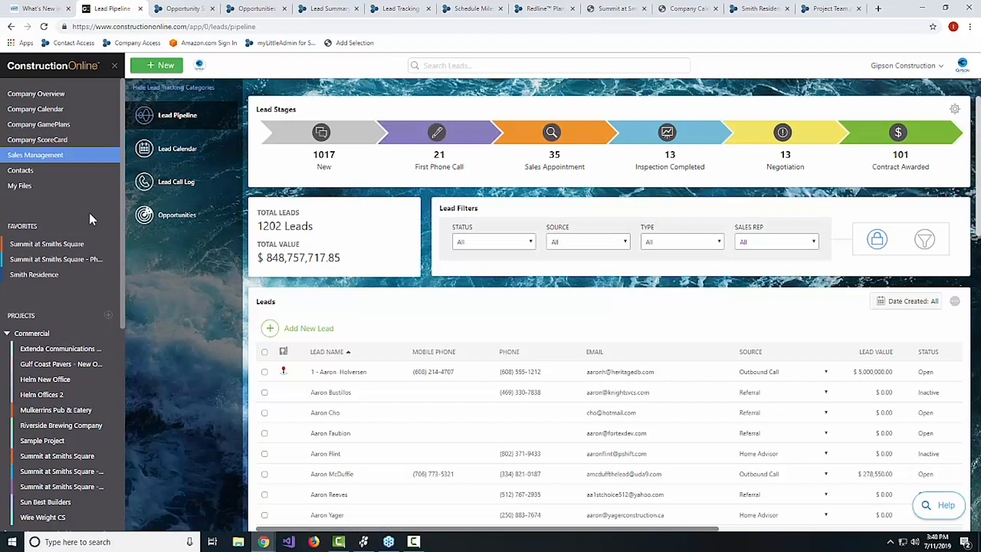
{"action": "left_click", "coordinate": [158, 217]}
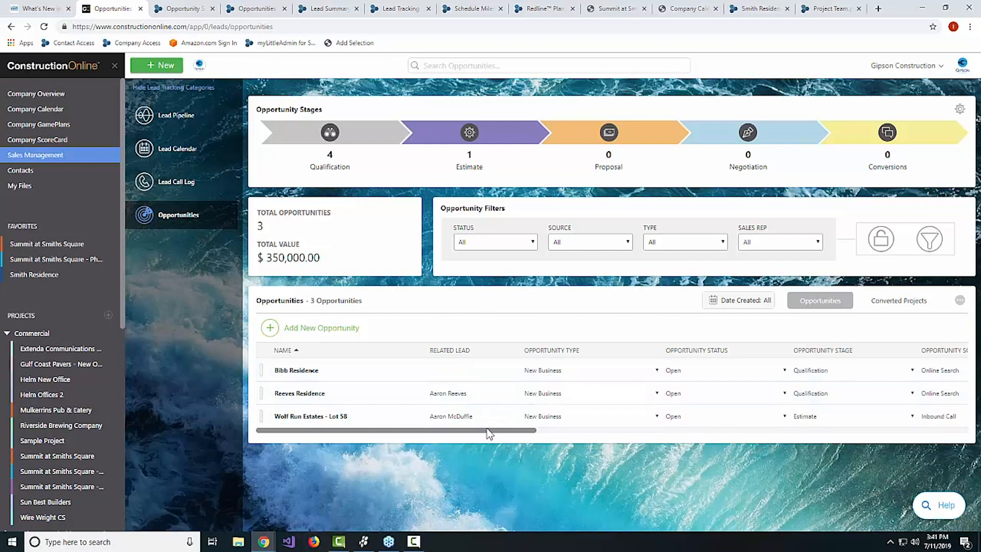
View the sales rep choices for the Bibb Residence opportunity and in the opportunity filters, without selecting one
{"action": "left_click_drag", "start_coordinate": [486, 430], "coordinate": [667, 415]}
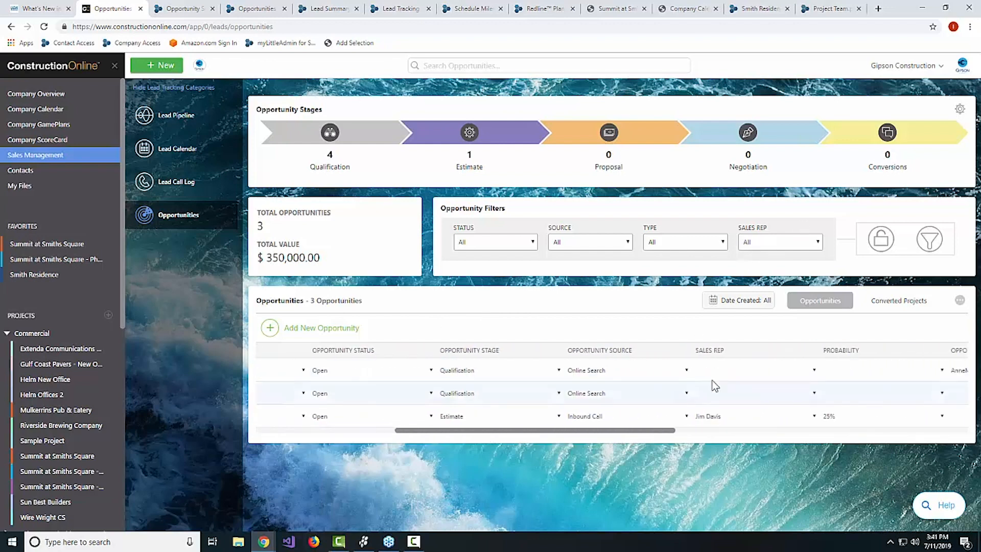
{"action": "left_click", "coordinate": [813, 371]}
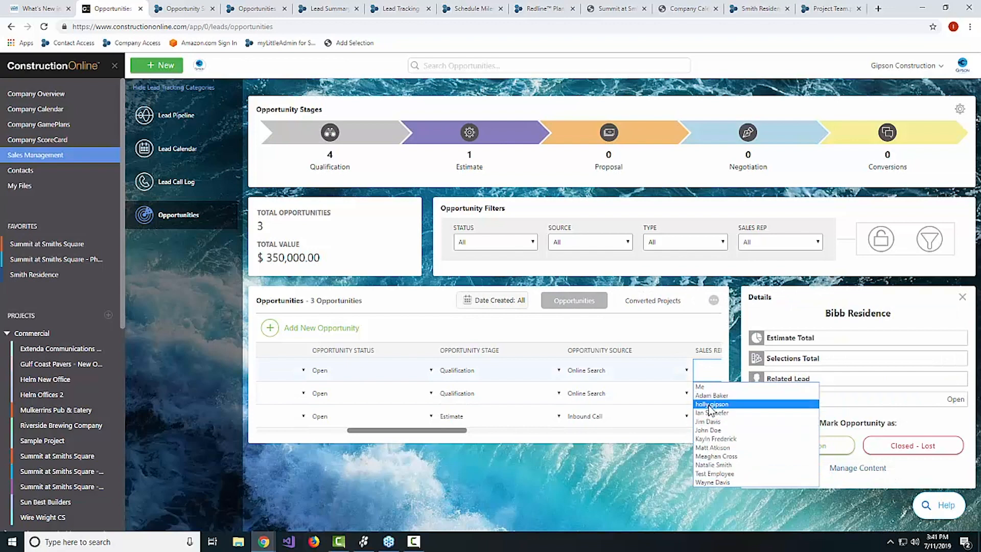
{"action": "left_click", "coordinate": [778, 258]}
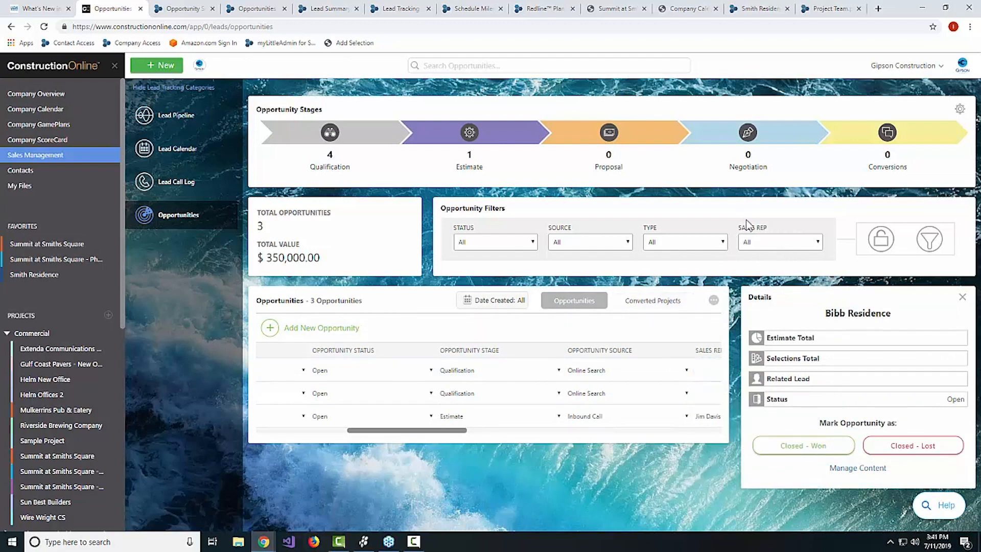
{"action": "left_click", "coordinate": [762, 244]}
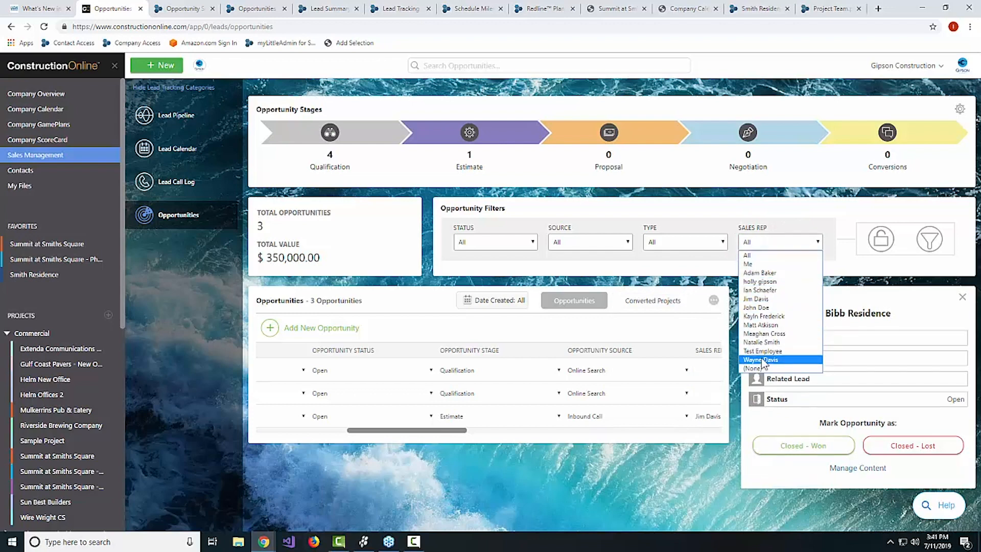
{"action": "left_click", "coordinate": [759, 238]}
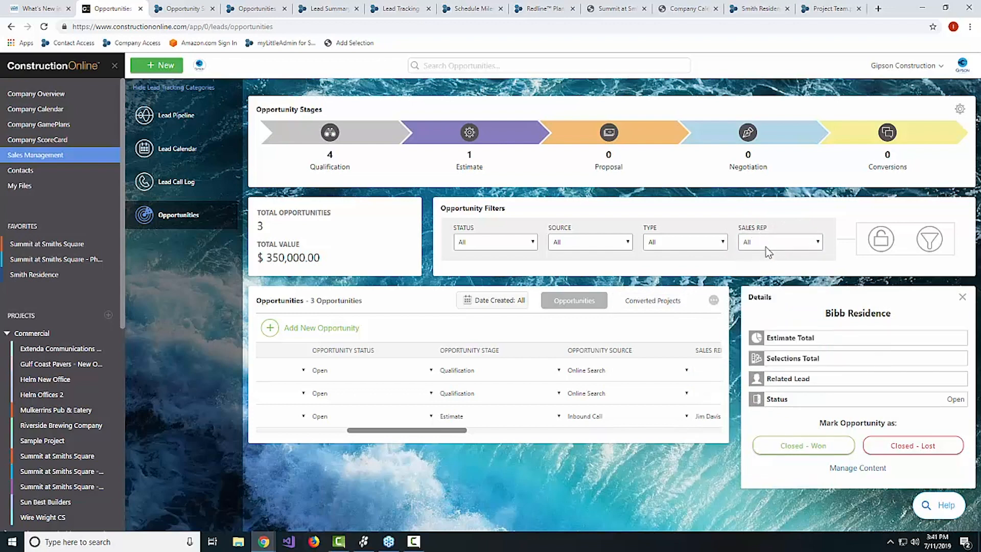
{"action": "left_click_drag", "start_coordinate": [448, 435], "coordinate": [493, 431]}
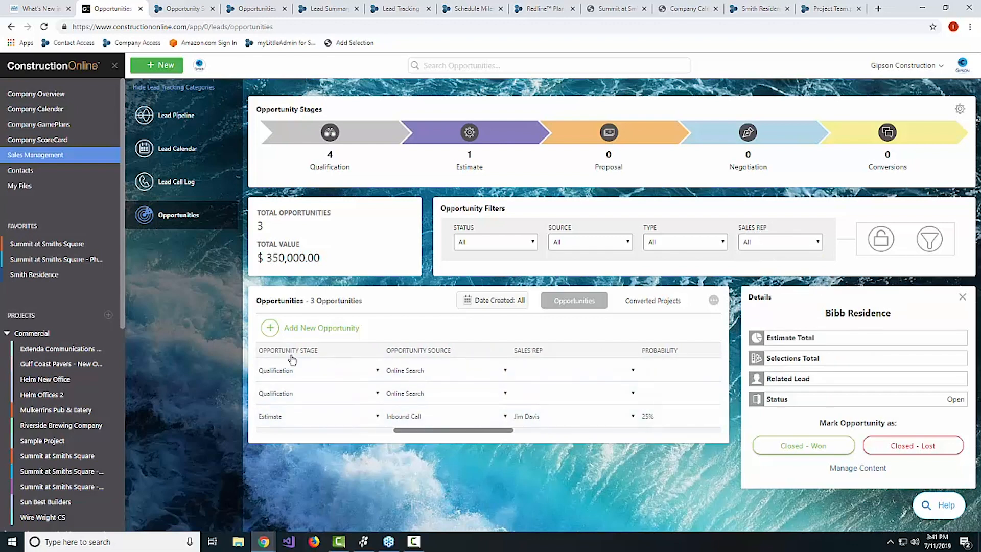
{"action": "left_click_drag", "start_coordinate": [431, 432], "coordinate": [291, 430]}
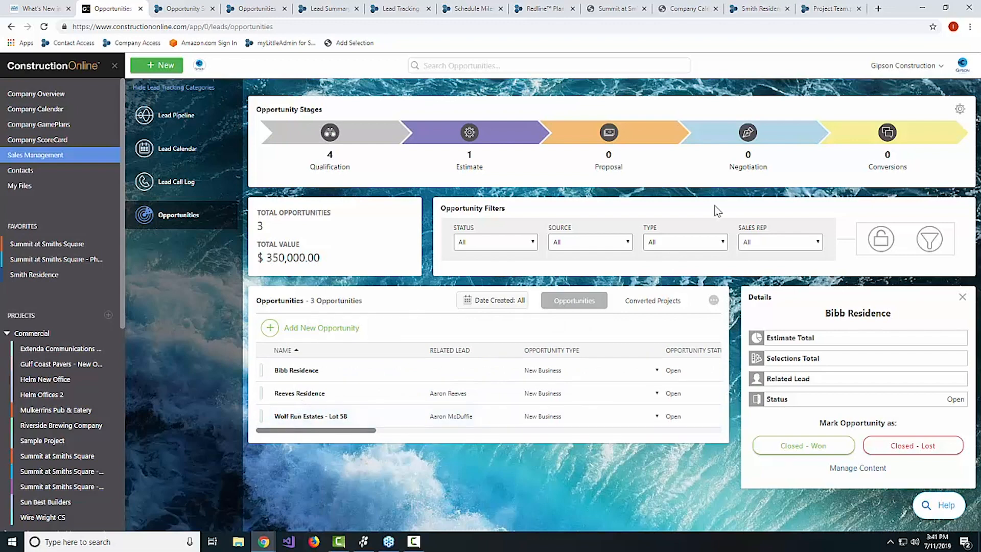
{"action": "left_click", "coordinate": [962, 300]}
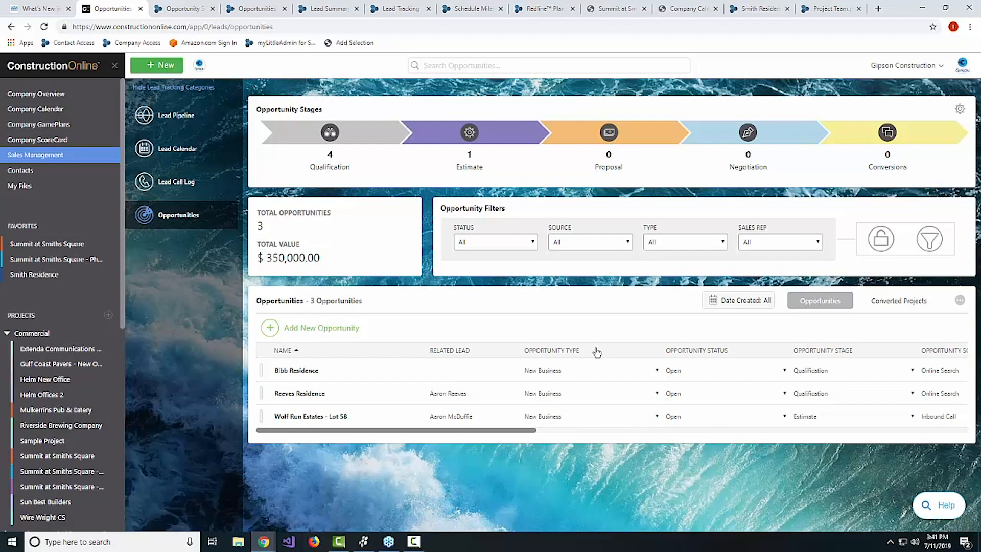
View the column order and visibility options for the opportunities list, and leave them without saving
{"action": "right_click", "coordinate": [579, 352]}
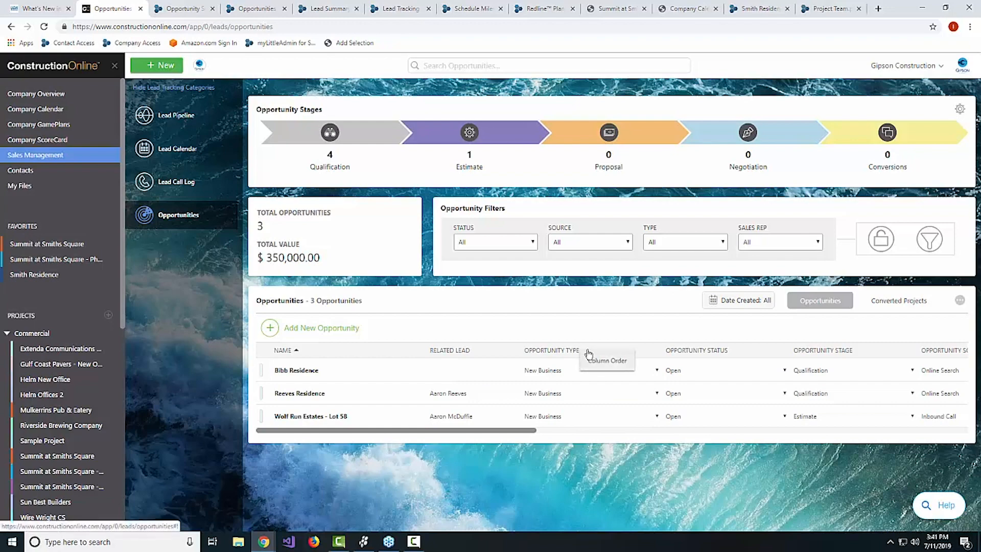
{"action": "left_click", "coordinate": [614, 363]}
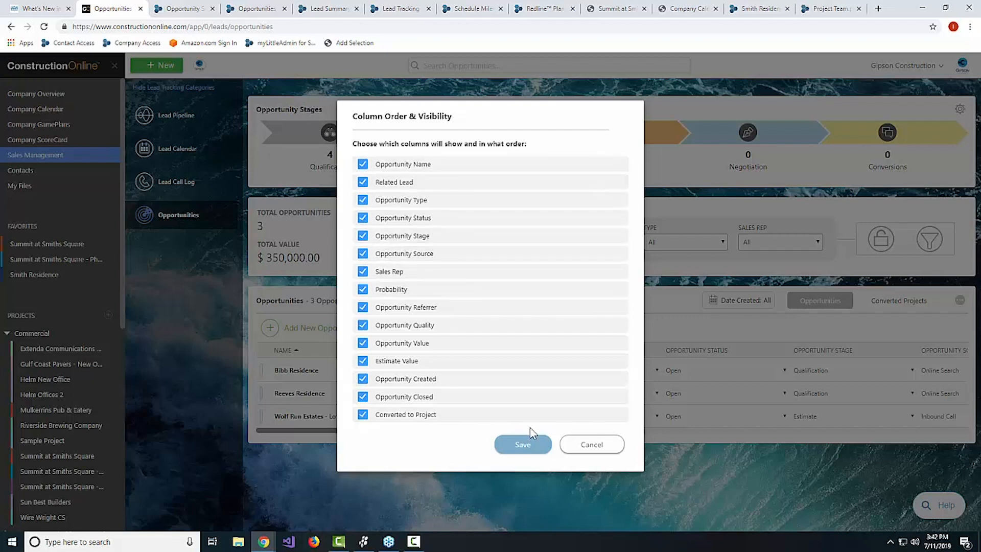
{"action": "left_click", "coordinate": [591, 447]}
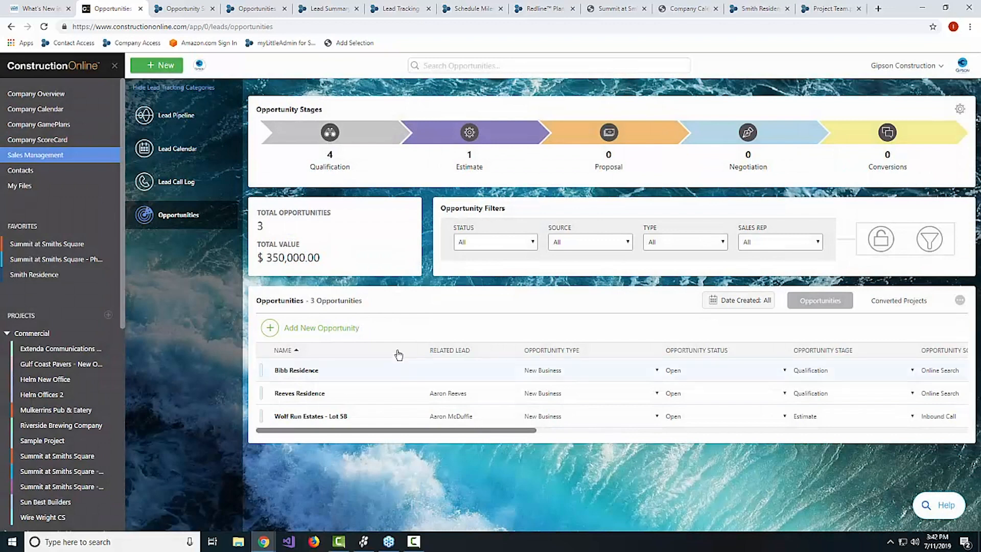
Assign a sales rep to the Bibb Residence opportunity in the opportunities list
{"action": "left_click_drag", "start_coordinate": [488, 432], "coordinate": [646, 431]}
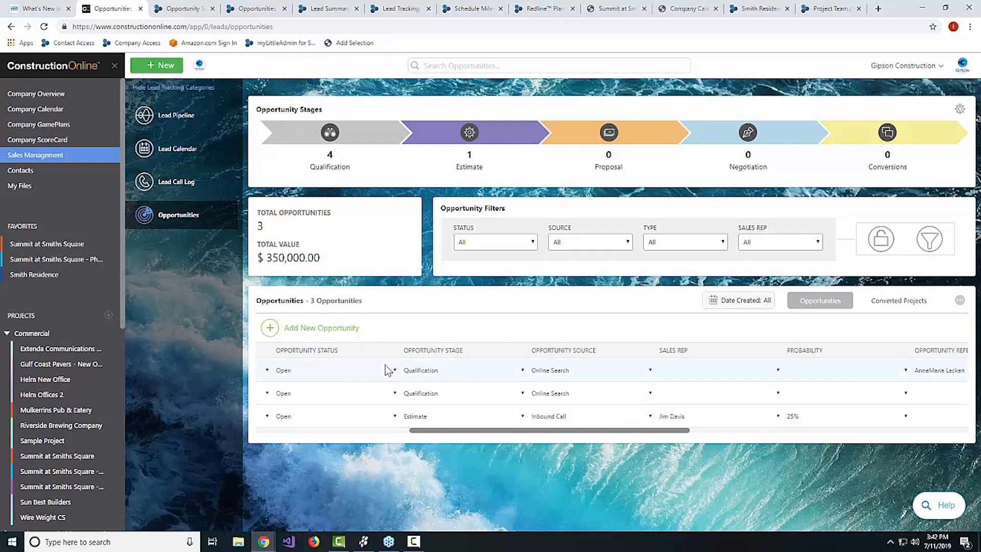
{"action": "left_click", "coordinate": [711, 371]}
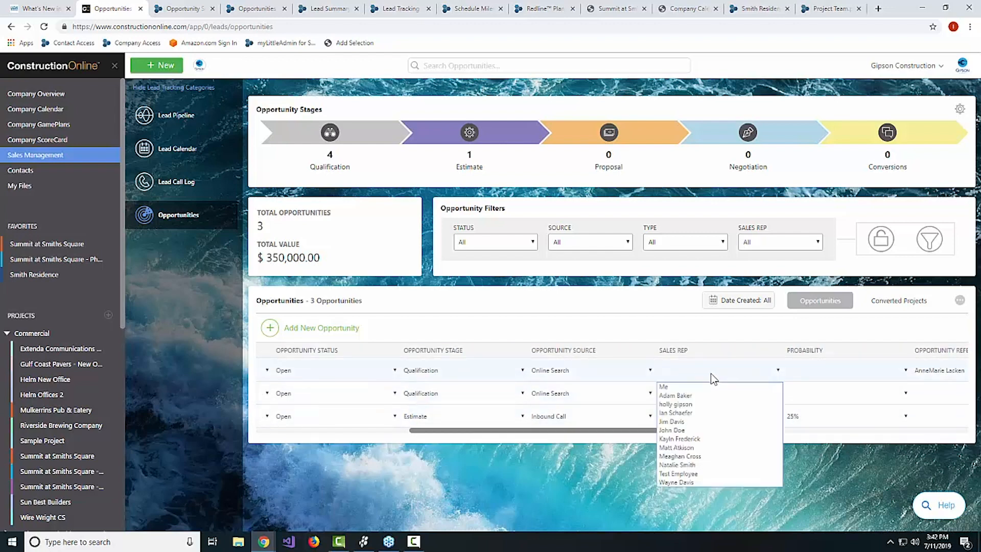
{"action": "left_click", "coordinate": [692, 423]}
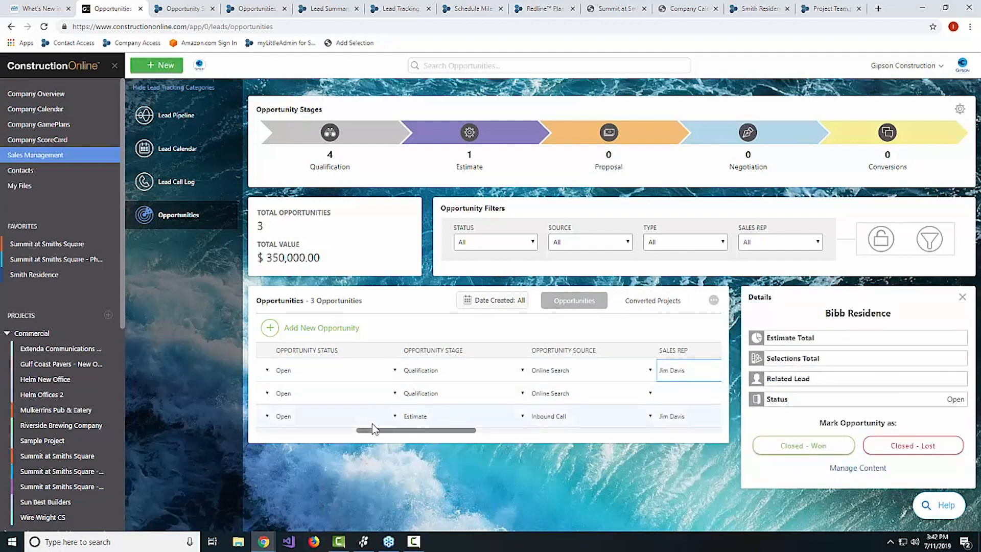
{"action": "left_click_drag", "start_coordinate": [362, 433], "coordinate": [262, 432]}
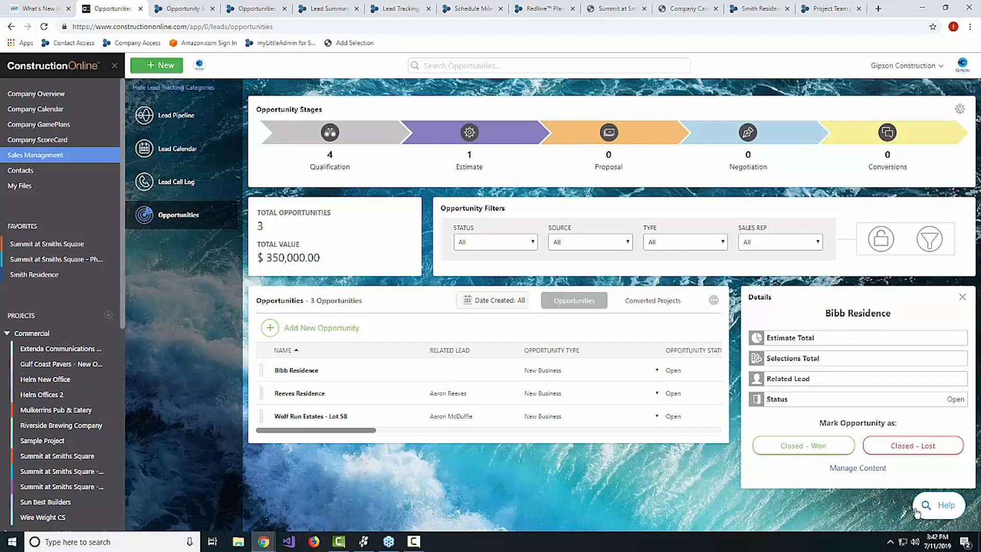
View the actions available for a lead in the Lead Pipeline, and return to the Opportunities page
{"action": "left_click", "coordinate": [167, 122]}
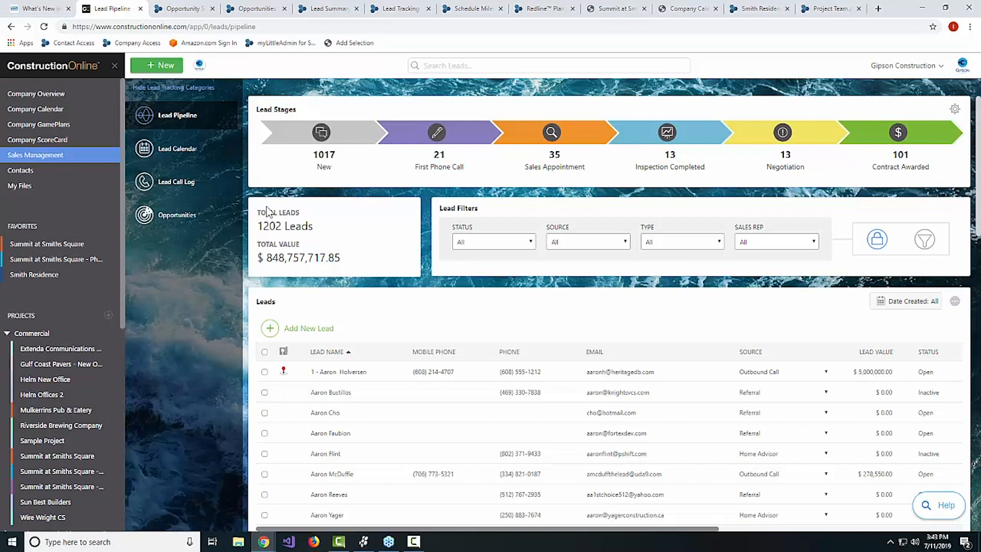
{"action": "right_click", "coordinate": [317, 475]}
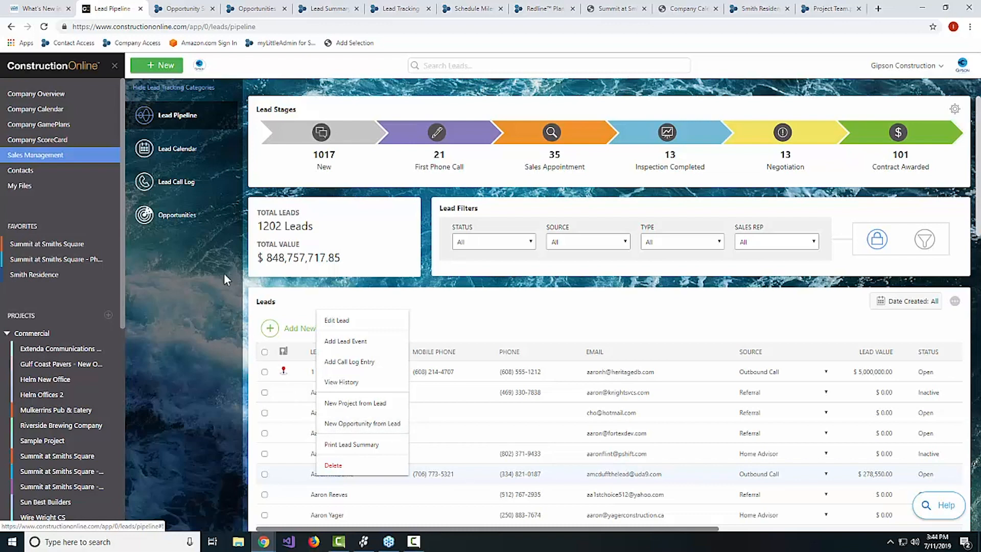
{"action": "left_click", "coordinate": [200, 225]}
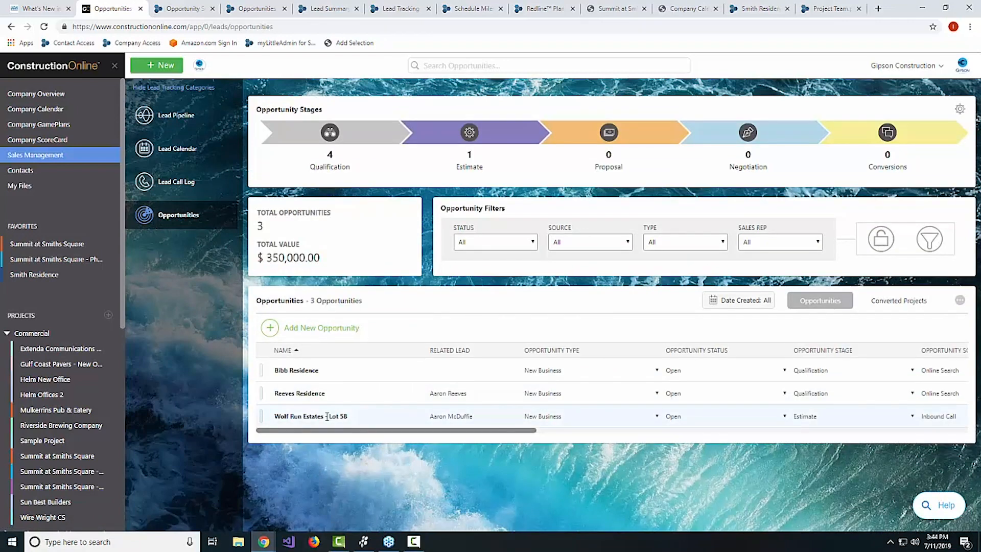
View the details and managed content of the Wolf Run Estates - Lot 58 opportunity, and return to its details on the Opportunities page
{"action": "left_click", "coordinate": [261, 417]}
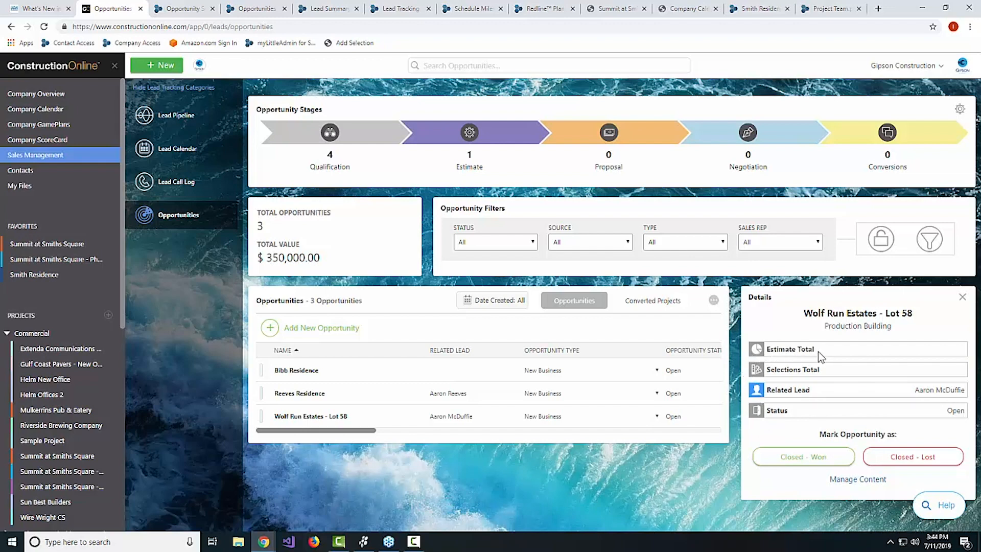
{"action": "left_click", "coordinate": [839, 479]}
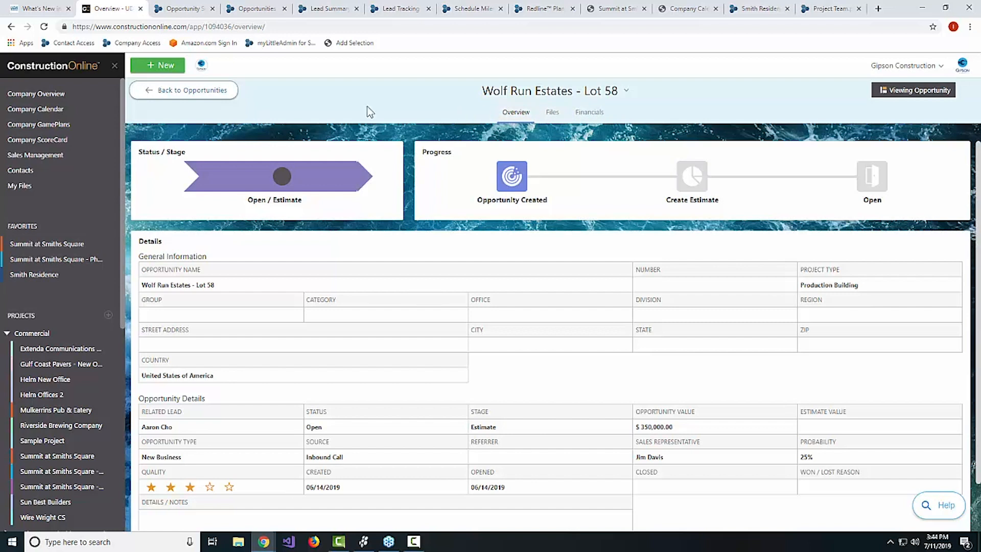
{"action": "left_click", "coordinate": [177, 95]}
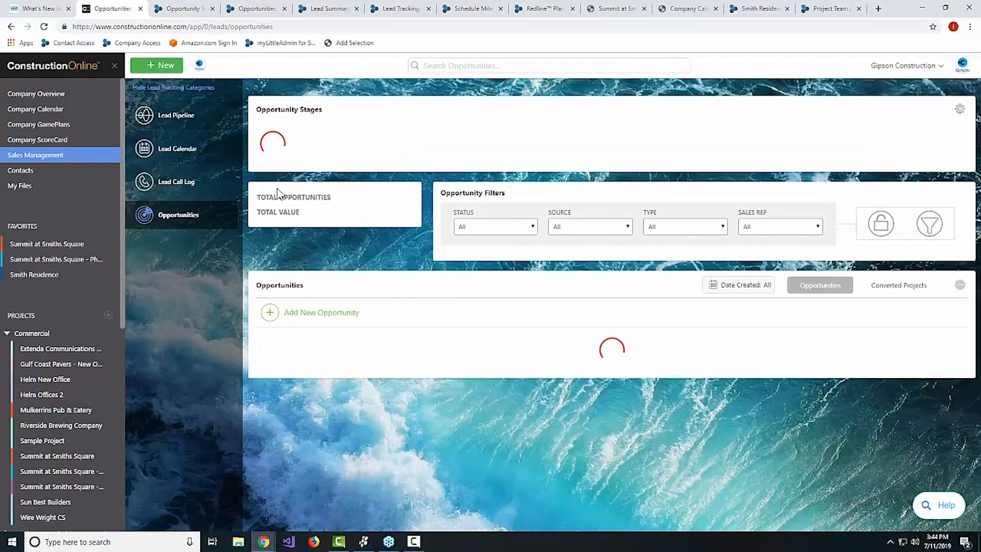
{"action": "left_click", "coordinate": [274, 415]}
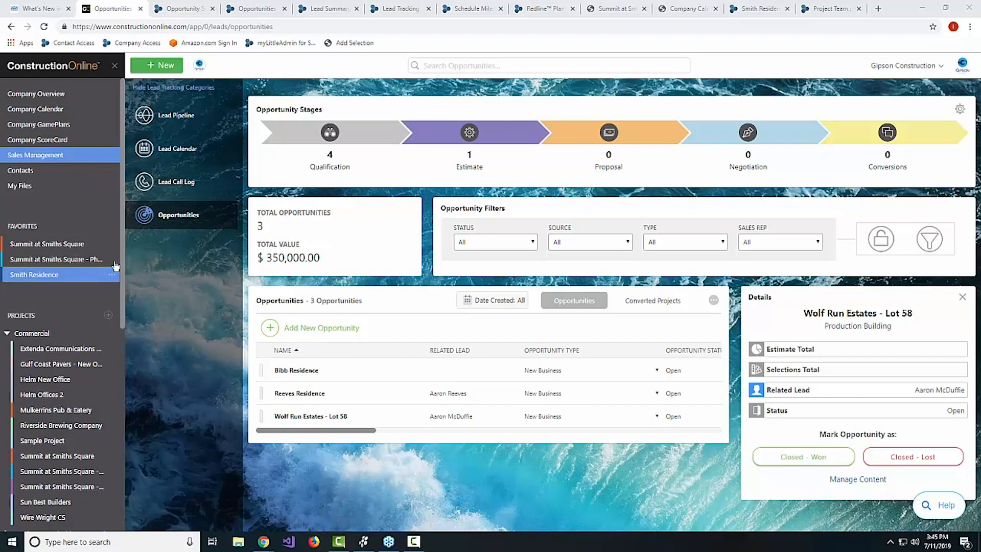
Open the schedule reports of the Smith Residence project
{"action": "left_click", "coordinate": [94, 275]}
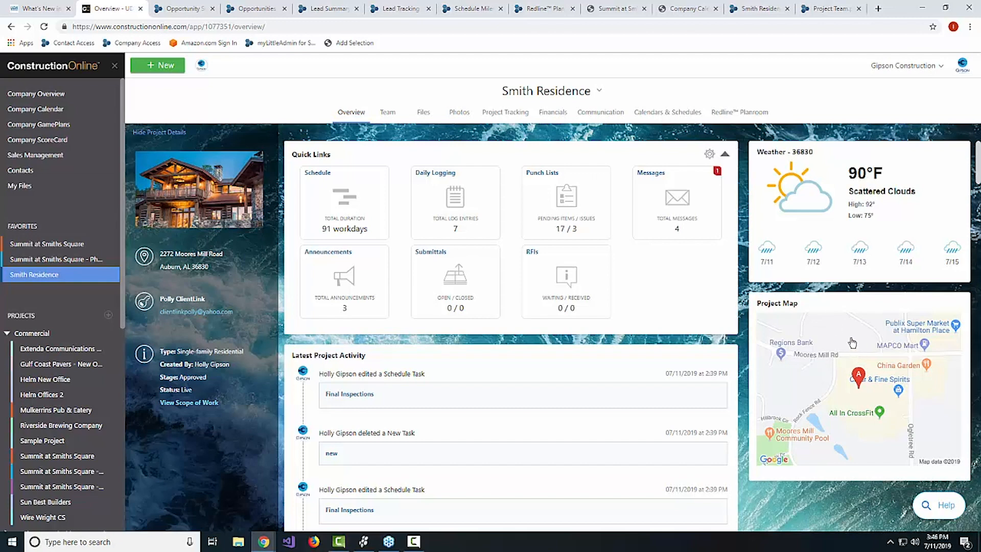
{"action": "left_click", "coordinate": [656, 114]}
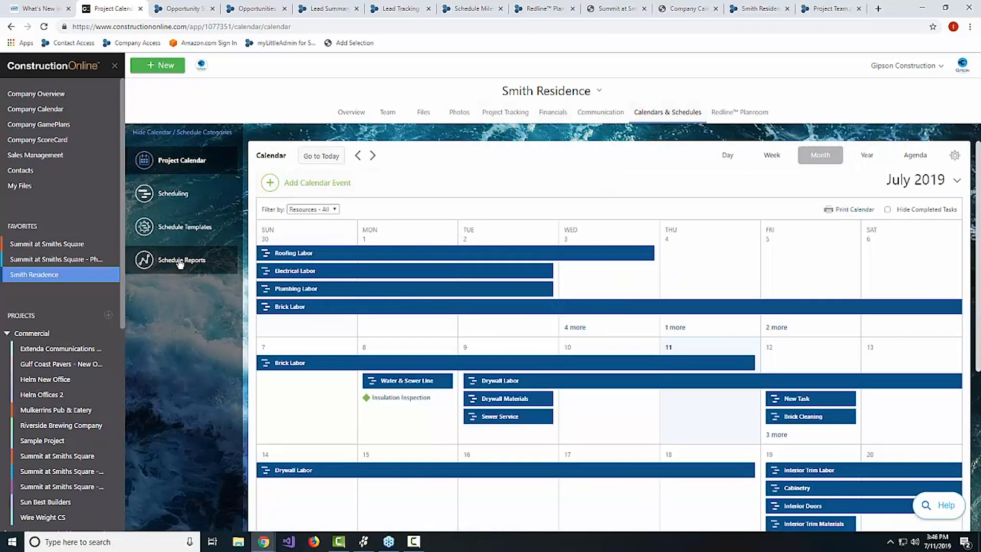
{"action": "left_click", "coordinate": [180, 261]}
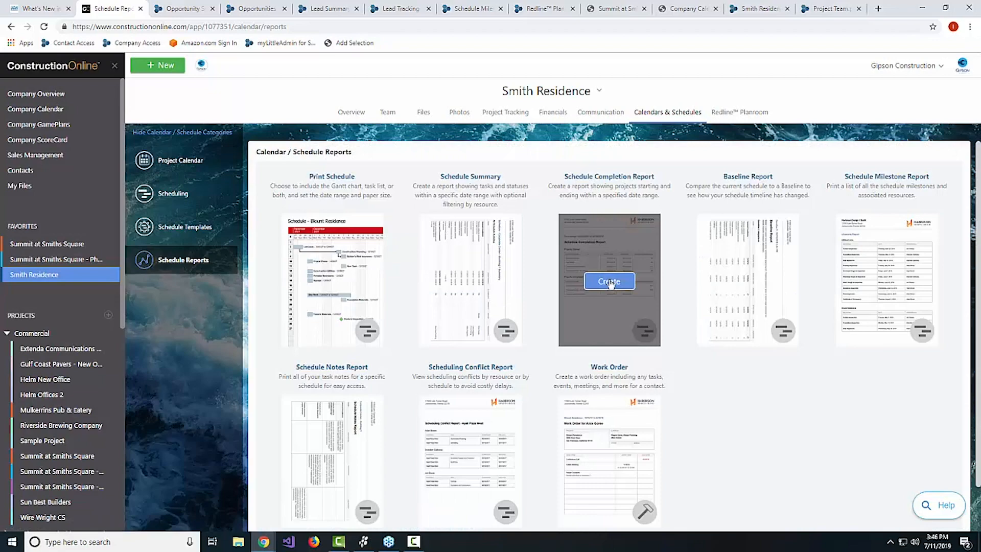
Create a Schedule Completion Report with start date 02/01/2019, leaving the optional end date blank
{"action": "left_click", "coordinate": [605, 282]}
{"action": "left_click", "coordinate": [577, 205]}
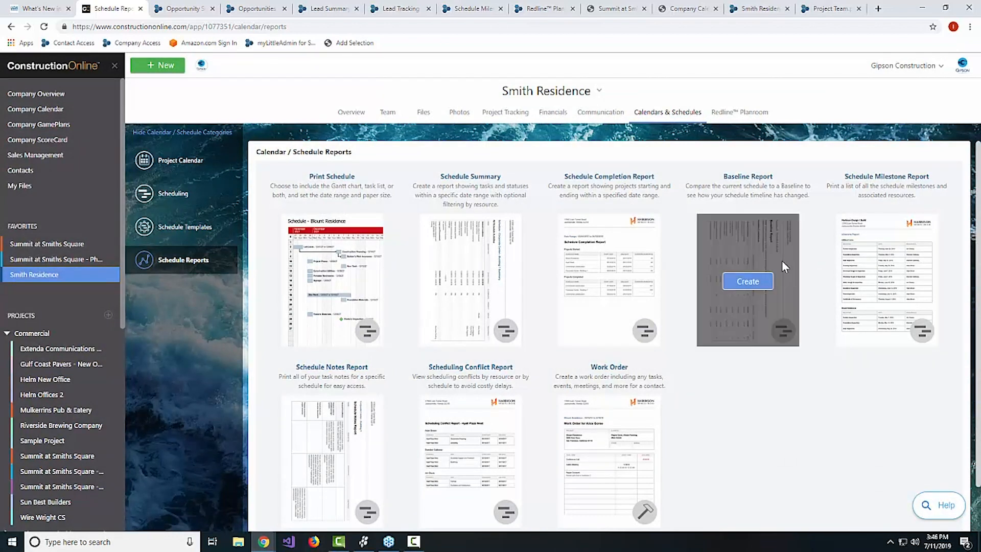
{"action": "left_click", "coordinate": [597, 284]}
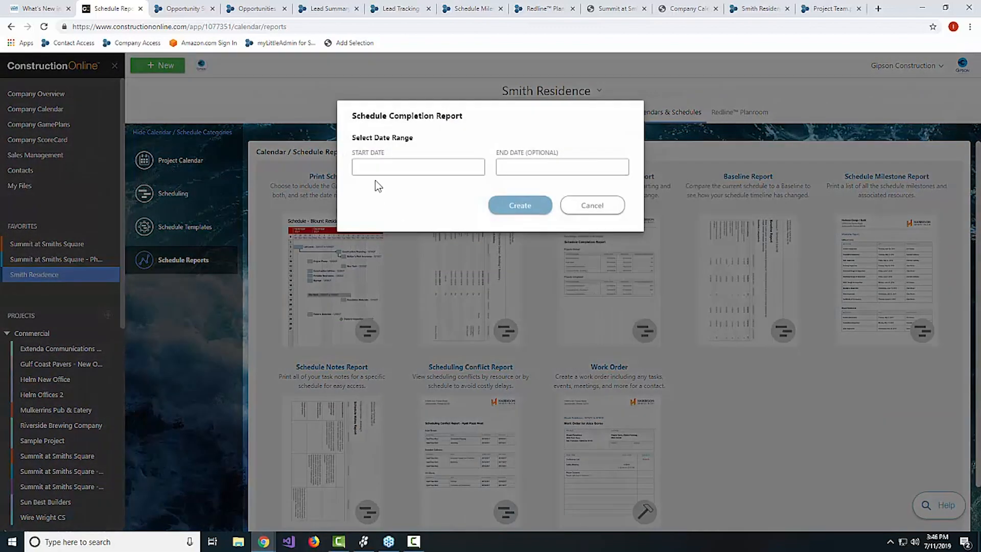
{"action": "left_click", "coordinate": [408, 167]}
{"action": "left_click", "coordinate": [474, 127]}
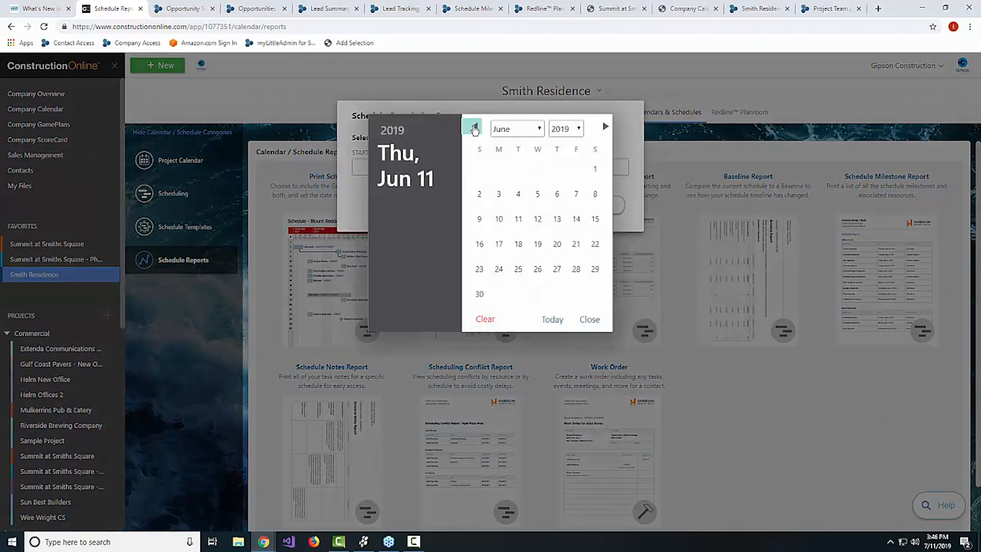
{"action": "left_click", "coordinate": [474, 127]}
{"action": "left_click", "coordinate": [474, 127]}
{"action": "left_click", "coordinate": [474, 127]}
{"action": "left_click", "coordinate": [474, 128]}
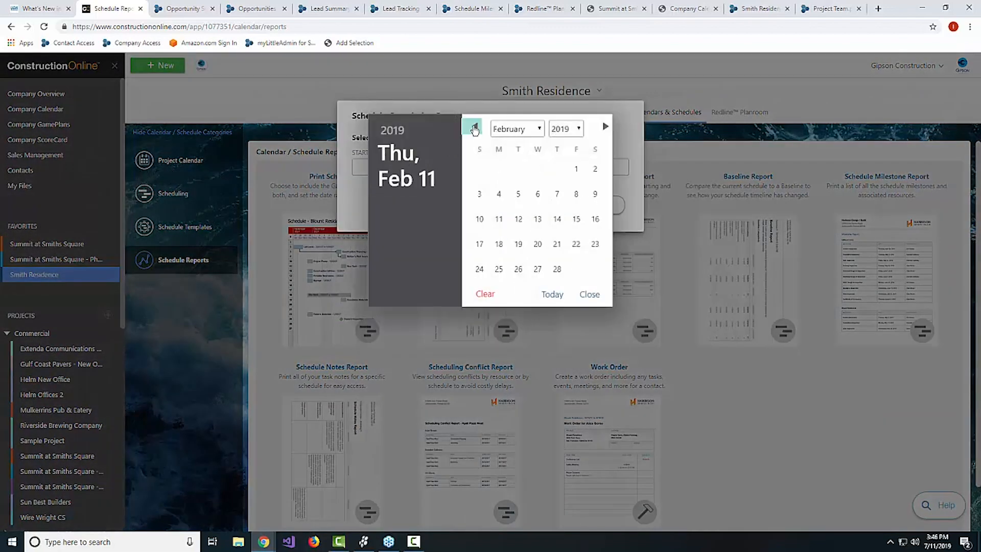
{"action": "left_click", "coordinate": [574, 172]}
{"action": "left_click", "coordinate": [572, 170]}
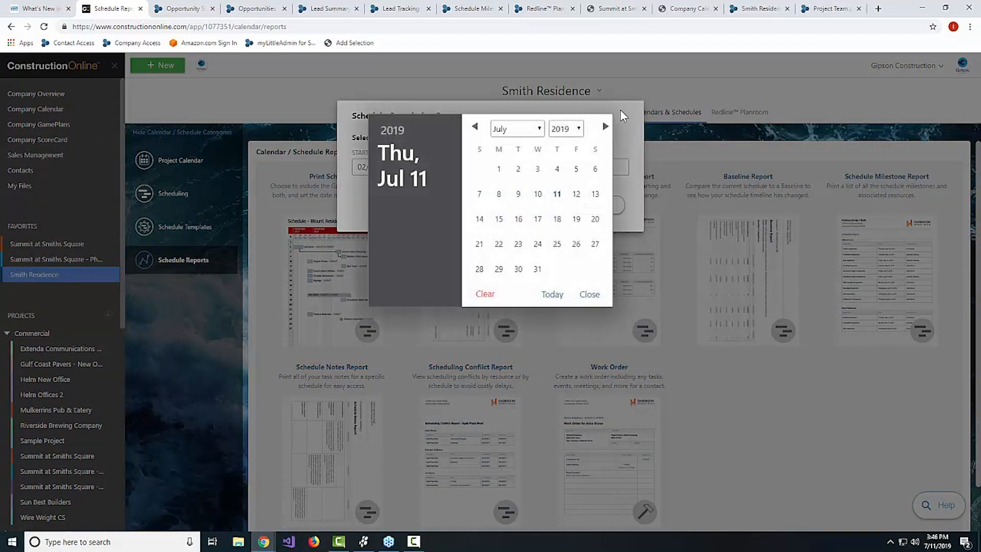
{"action": "left_click", "coordinate": [620, 109]}
{"action": "left_click", "coordinate": [528, 201]}
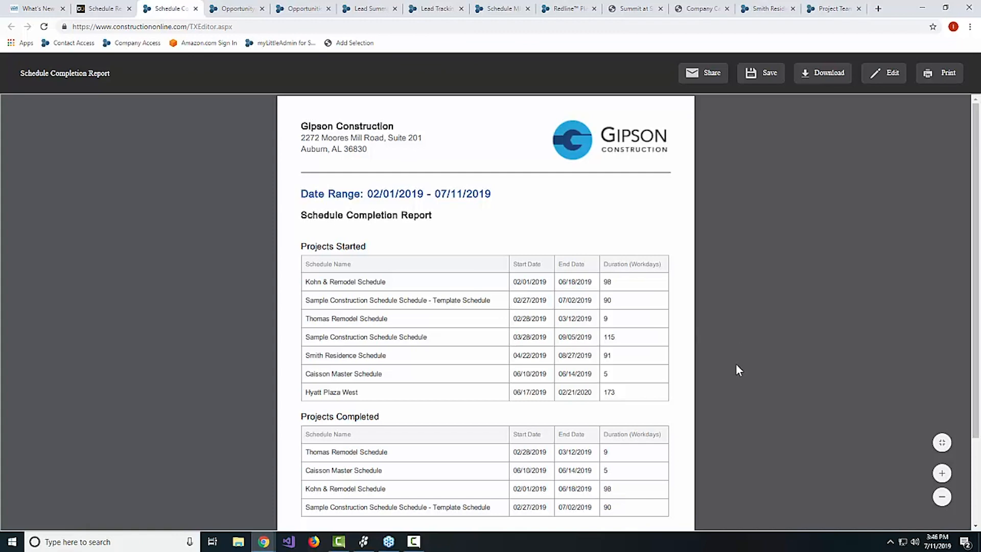
Examine the projects started and completed in the Schedule Completion Report, and return to the Smith Residence schedule reports
{"action": "scroll", "coordinate": [714, 364], "scroll_direction": "down", "scroll_amount": 1}
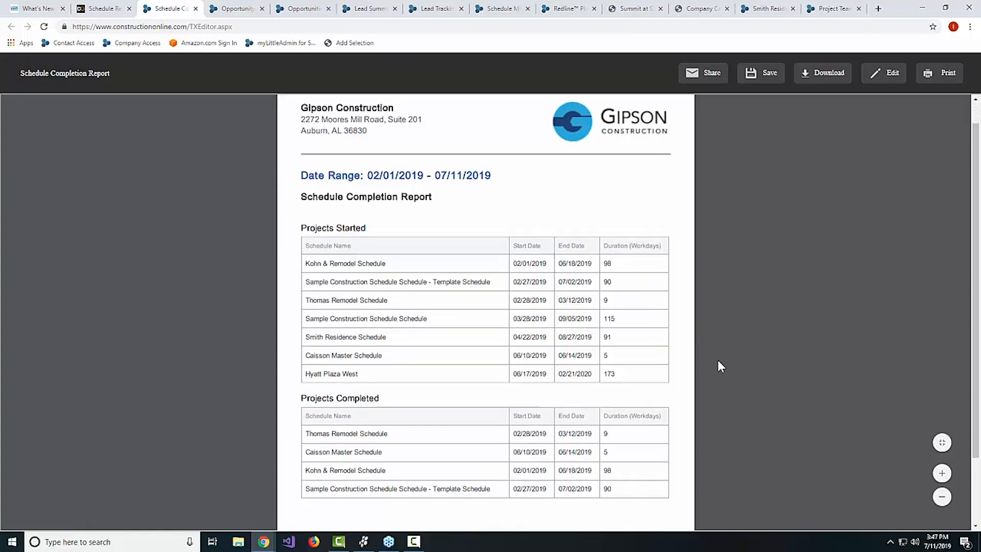
{"action": "scroll", "coordinate": [720, 367], "scroll_direction": "down", "scroll_amount": 3}
{"action": "scroll", "coordinate": [683, 368], "scroll_direction": "up", "scroll_amount": 2}
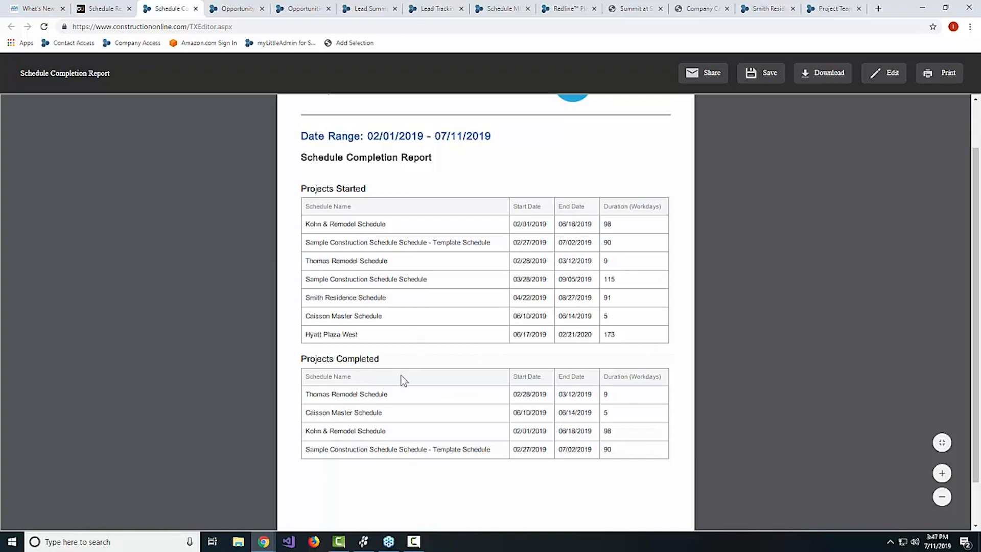
{"action": "scroll", "coordinate": [542, 369], "scroll_direction": "down", "scroll_amount": 1}
{"action": "scroll", "coordinate": [543, 370], "scroll_direction": "up", "scroll_amount": 3}
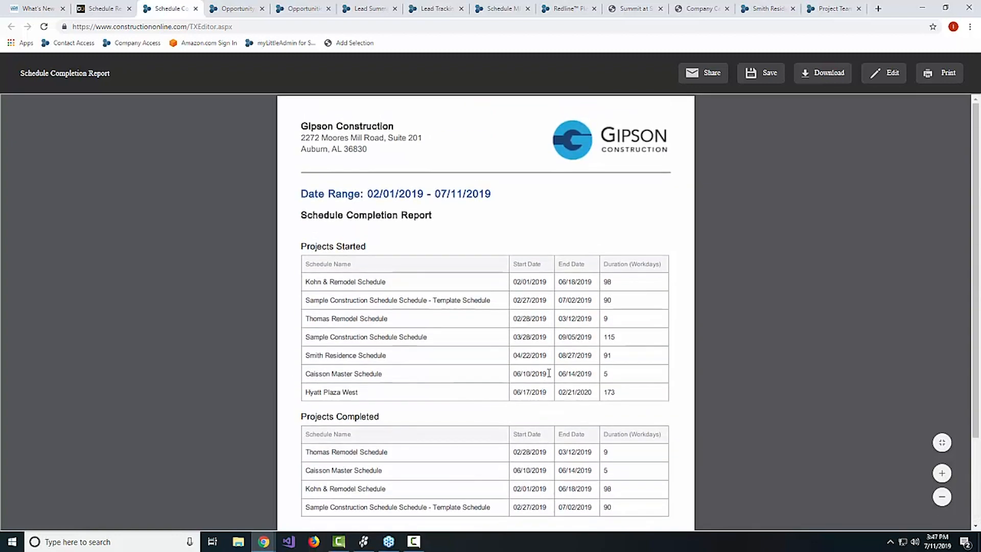
{"action": "left_click", "coordinate": [104, 9]}
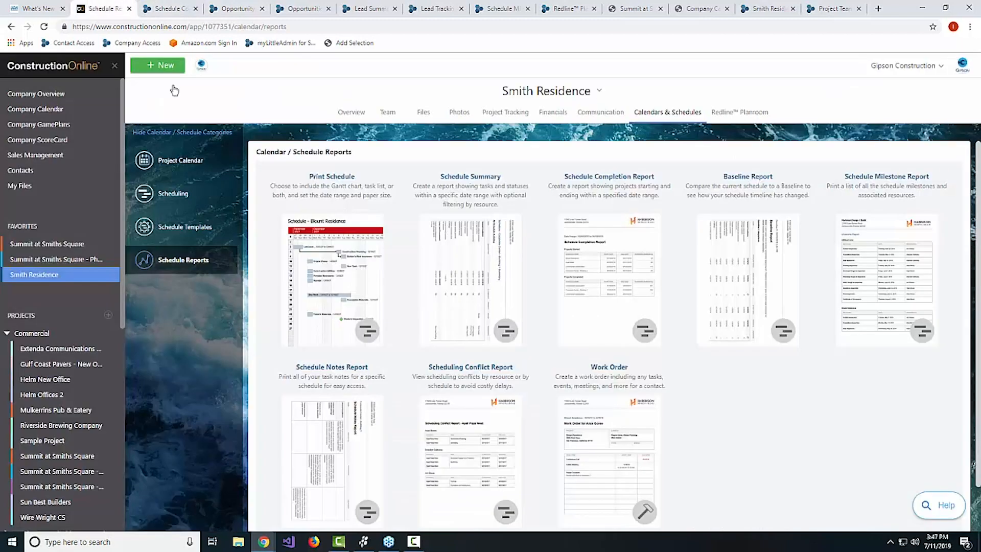
Look over the remaining Smith Residence schedule reports and open the project's scheduling page
{"action": "scroll", "coordinate": [783, 484], "scroll_direction": "down", "scroll_amount": 1}
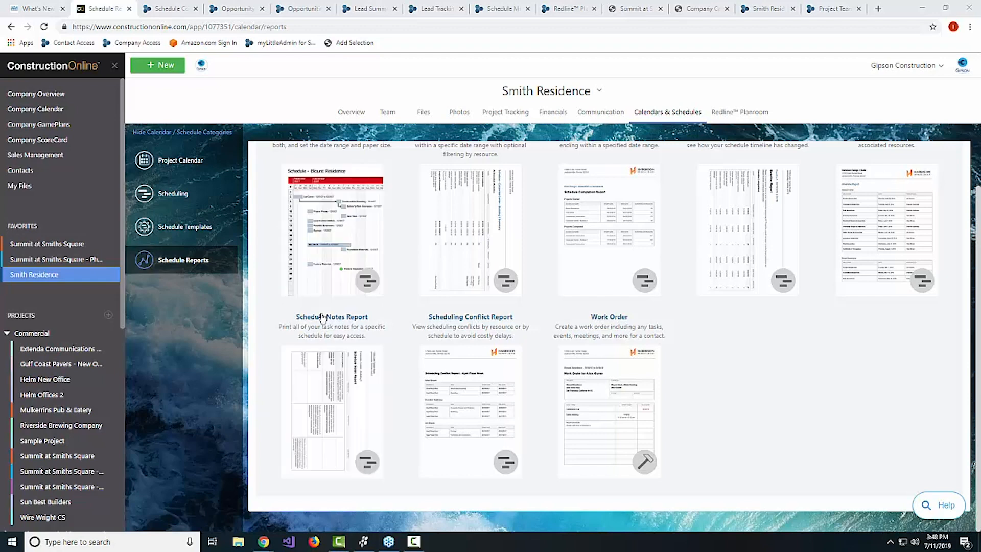
{"action": "left_click", "coordinate": [177, 198]}
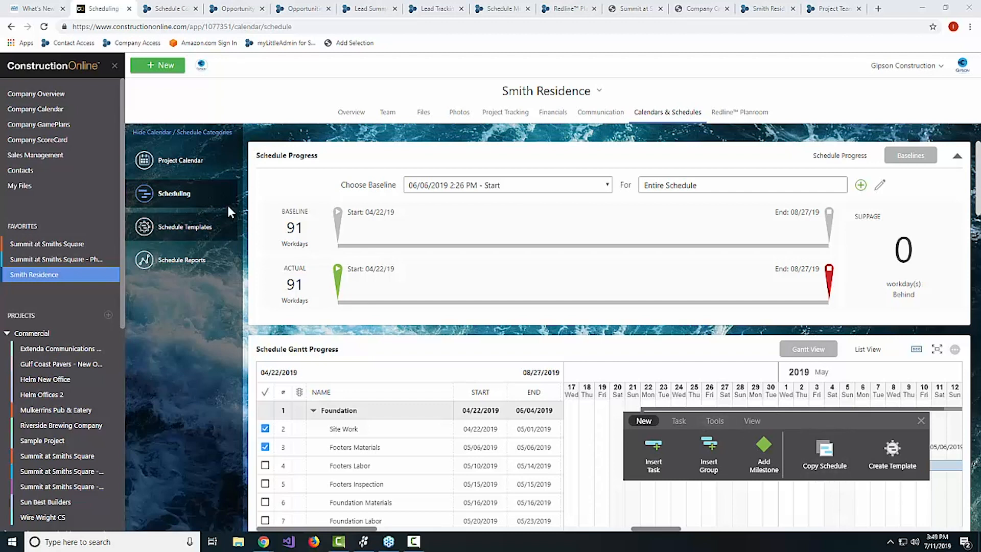
Return from the What's New in ConstructionOnline registration page to the webinar events page and review the upcoming webinars
{"action": "left_click", "coordinate": [14, 8]}
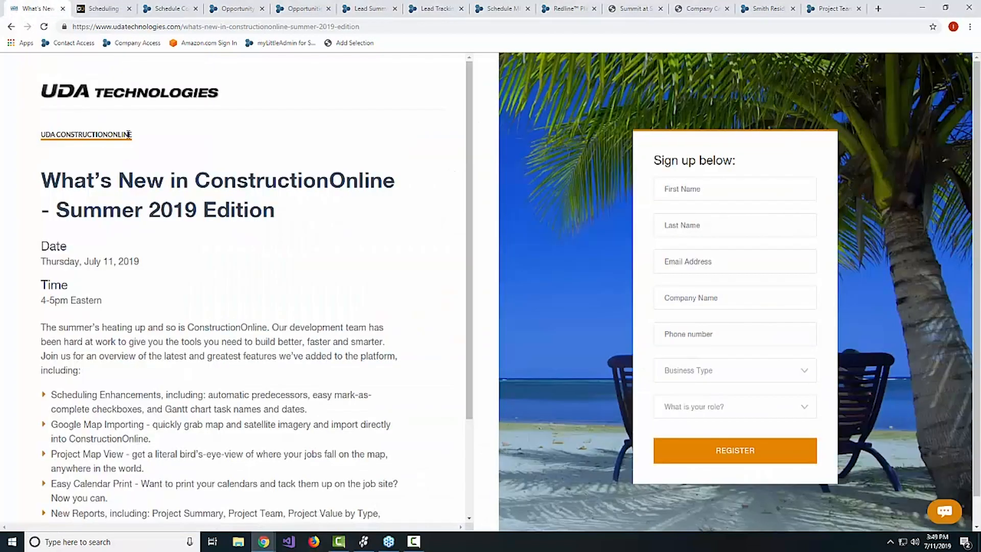
{"action": "left_click", "coordinate": [11, 26]}
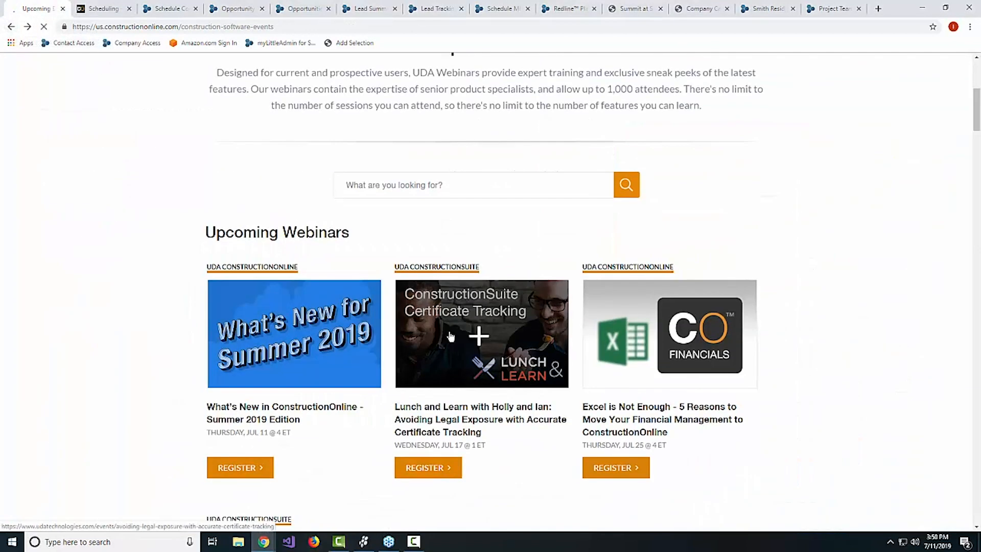
{"action": "scroll", "coordinate": [589, 372], "scroll_direction": "down", "scroll_amount": 3}
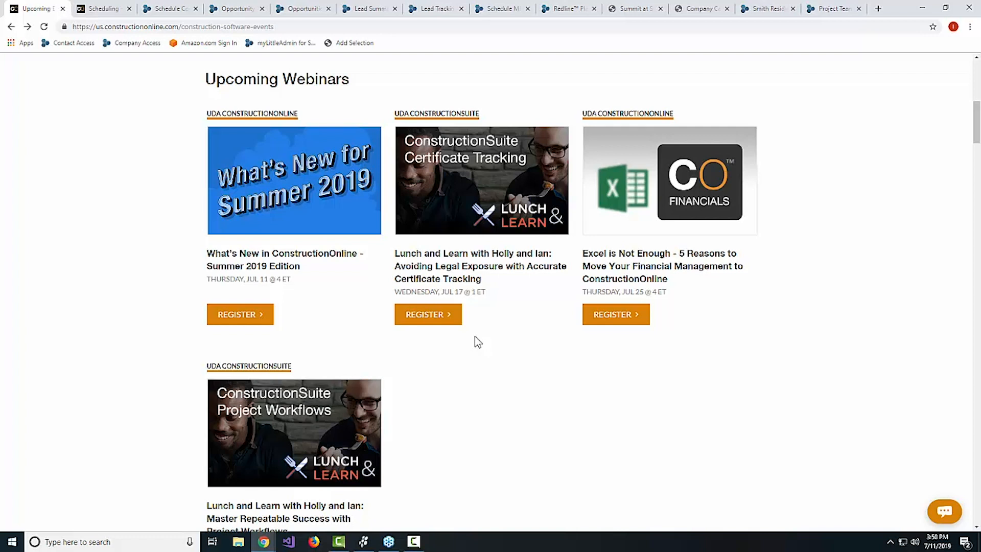
{"action": "scroll", "coordinate": [691, 430], "scroll_direction": "down", "scroll_amount": 2}
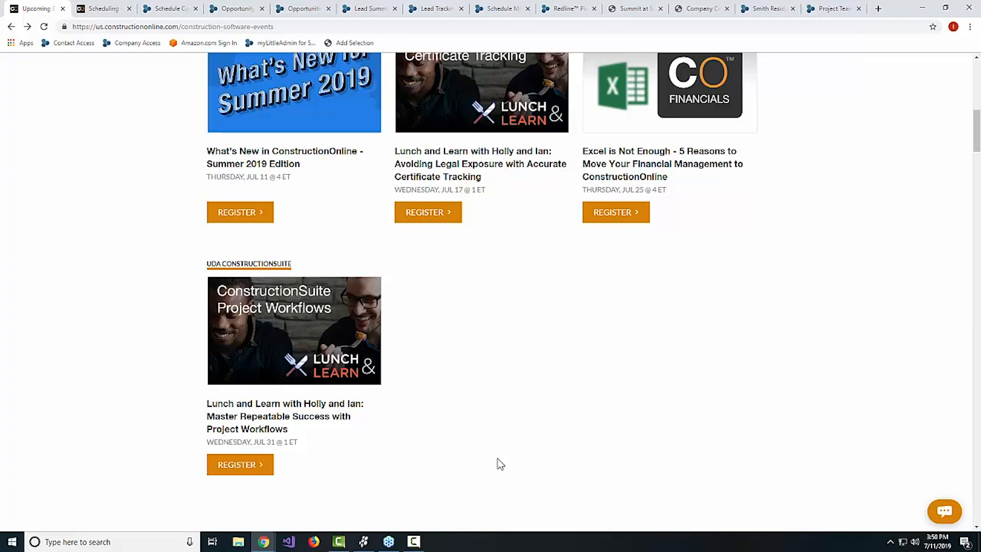
{"action": "scroll", "coordinate": [510, 443], "scroll_direction": "up", "scroll_amount": 4}
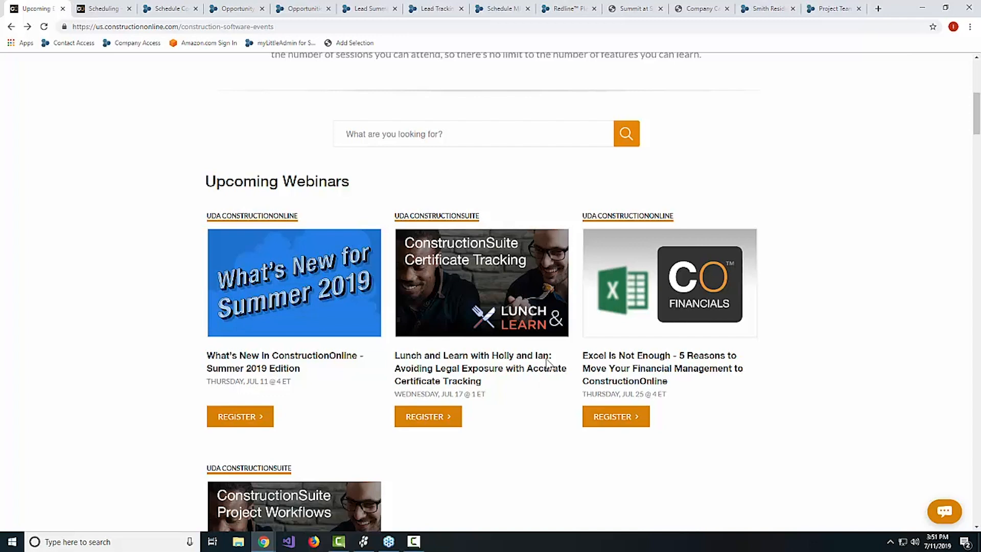
Browse the on-demand webinar recordings listed below the upcoming webinars on the events page
{"action": "scroll", "coordinate": [602, 284], "scroll_direction": "down", "scroll_amount": 6}
{"action": "scroll", "coordinate": [600, 305], "scroll_direction": "down", "scroll_amount": 2}
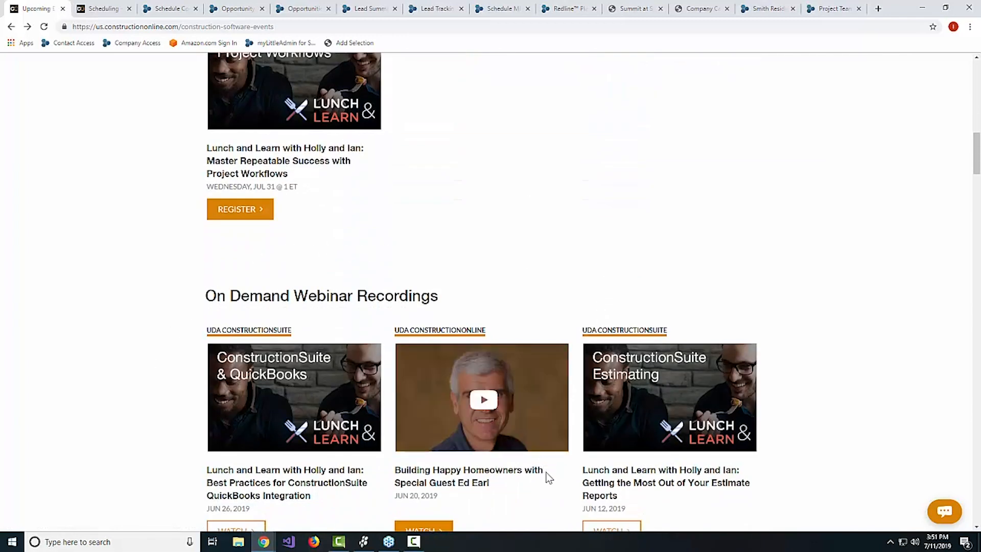
{"action": "scroll", "coordinate": [547, 472], "scroll_direction": "down", "scroll_amount": 3}
{"action": "scroll", "coordinate": [897, 418], "scroll_direction": "down", "scroll_amount": 2}
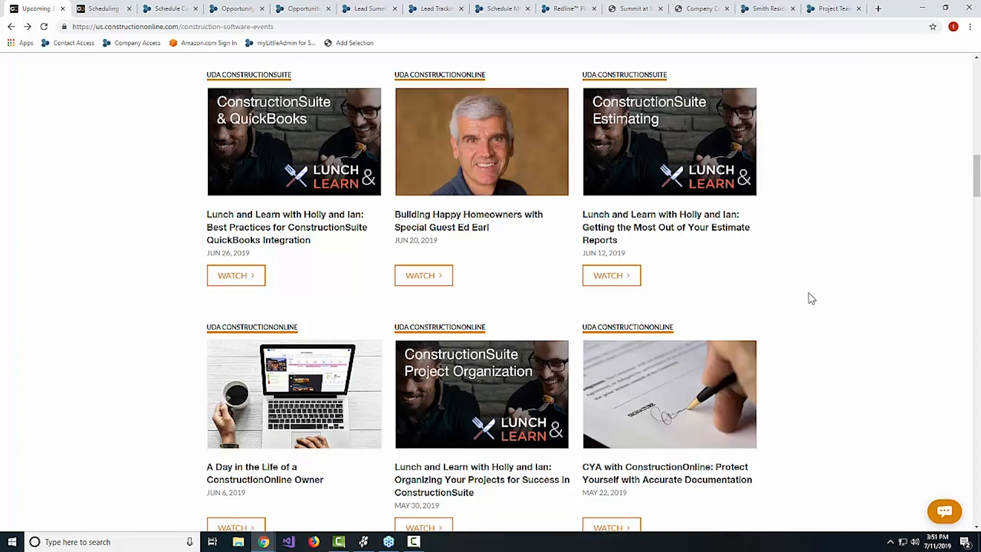
{"action": "scroll", "coordinate": [807, 294], "scroll_direction": "up", "scroll_amount": 2}
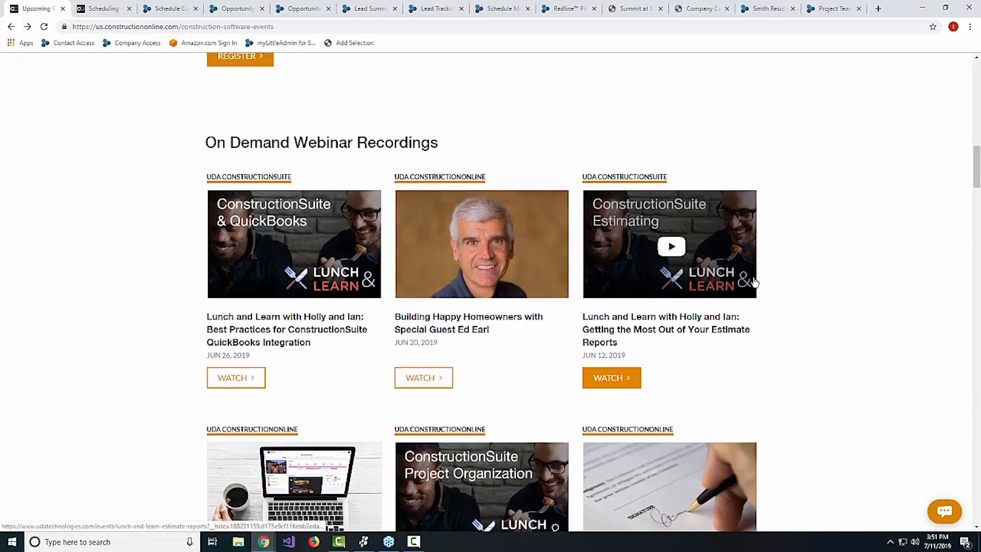